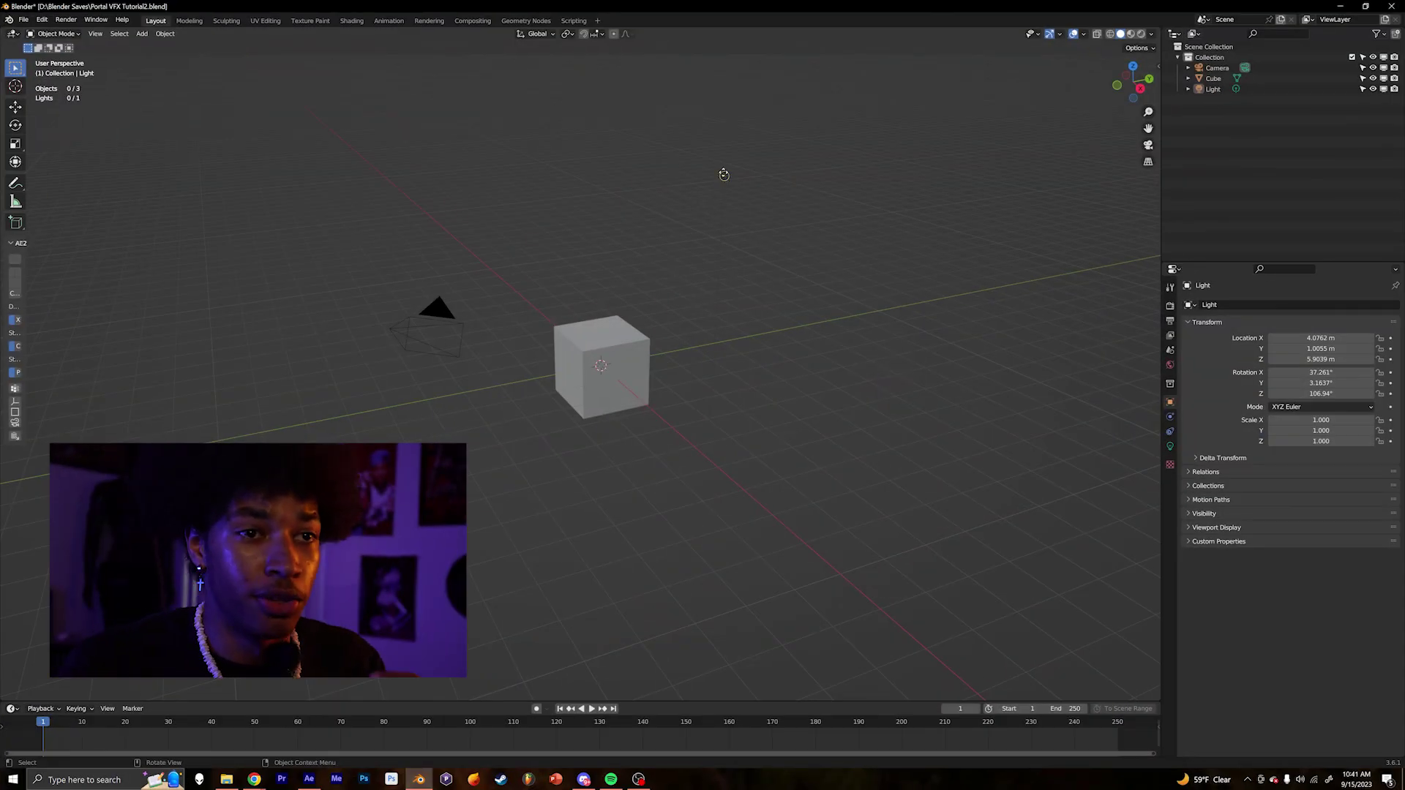
Remove the light and move the cube up 1 m along Z.
{"action": "left_click", "coordinate": [708, 229]}
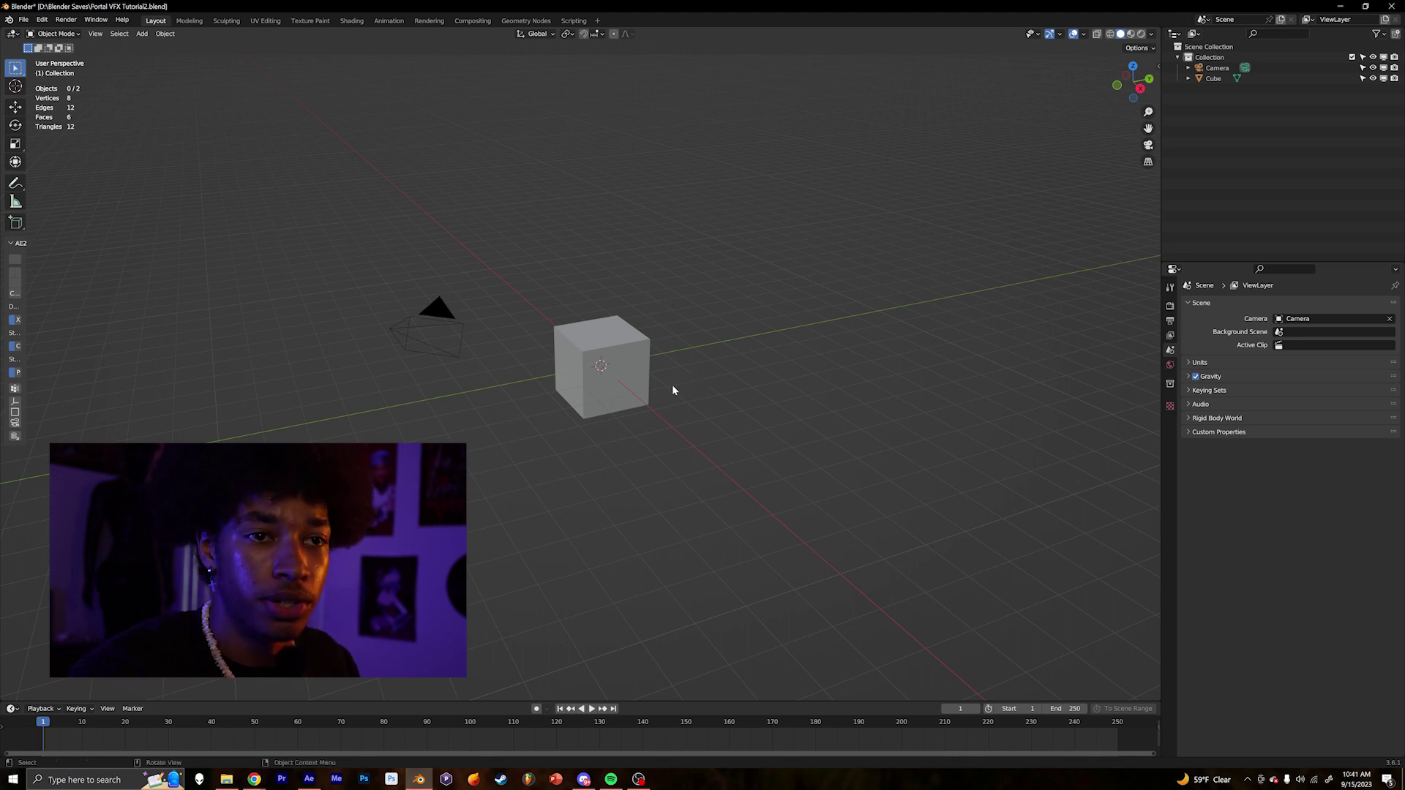
{"action": "middle_click_drag", "start_coordinate": [682, 386], "coordinate": [774, 404]}
{"action": "left_click", "coordinate": [507, 379]}
{"action": "key", "text": "g"}
{"action": "key", "text": "z"}
{"action": "key", "text": "1"}
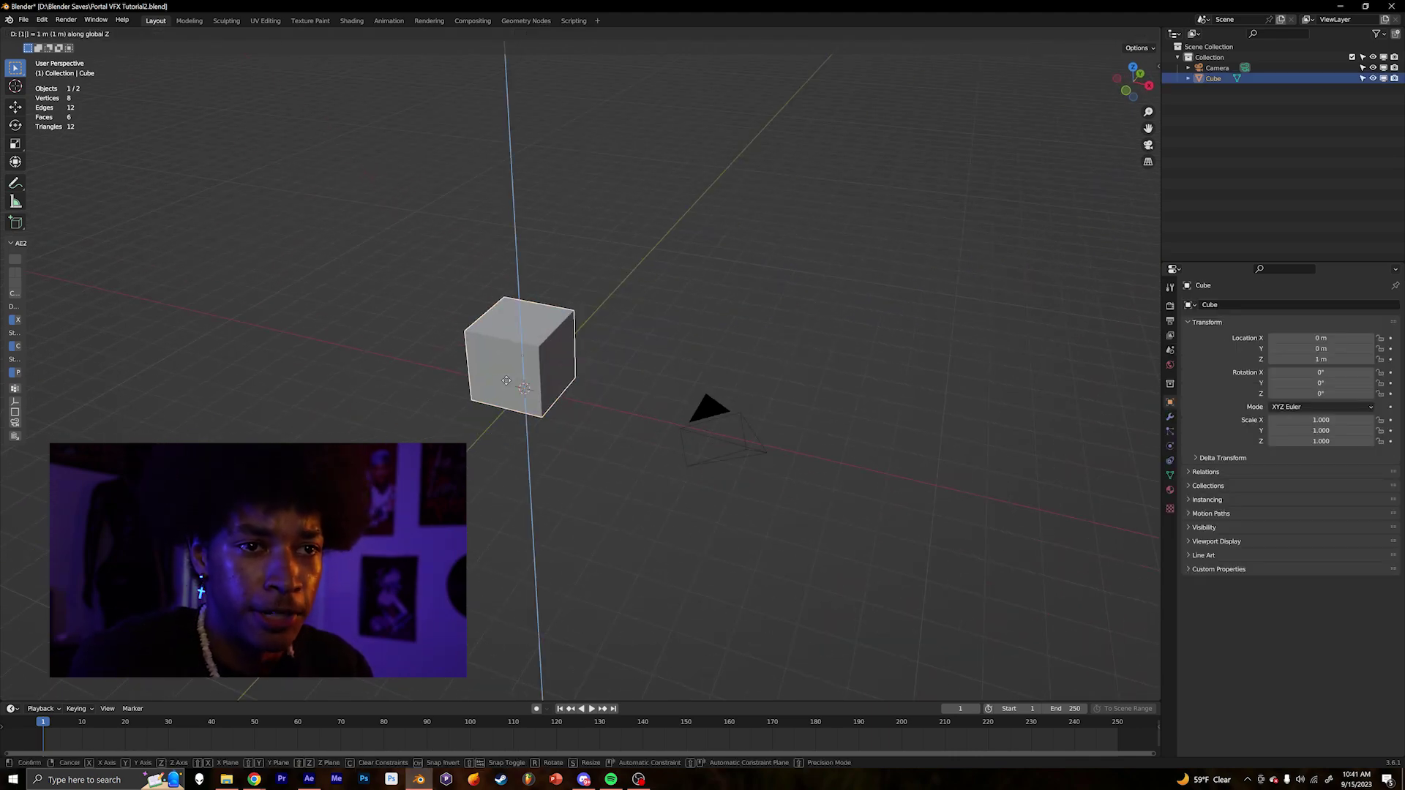
{"action": "key", "text": "Return"}
Add a plane beneath the cube and scale it up to about 7.09.
{"action": "mouse_move", "coordinate": [514, 384]}
{"action": "middle_mouse_down"}
{"action": "mouse_move", "coordinate": [543, 384]}
{"action": "mouse_move", "coordinate": [525, 377]}
{"action": "middle_mouse_up"}
{"action": "key", "text": "shift+a"}
{"action": "mouse_move", "coordinate": [525, 381]}
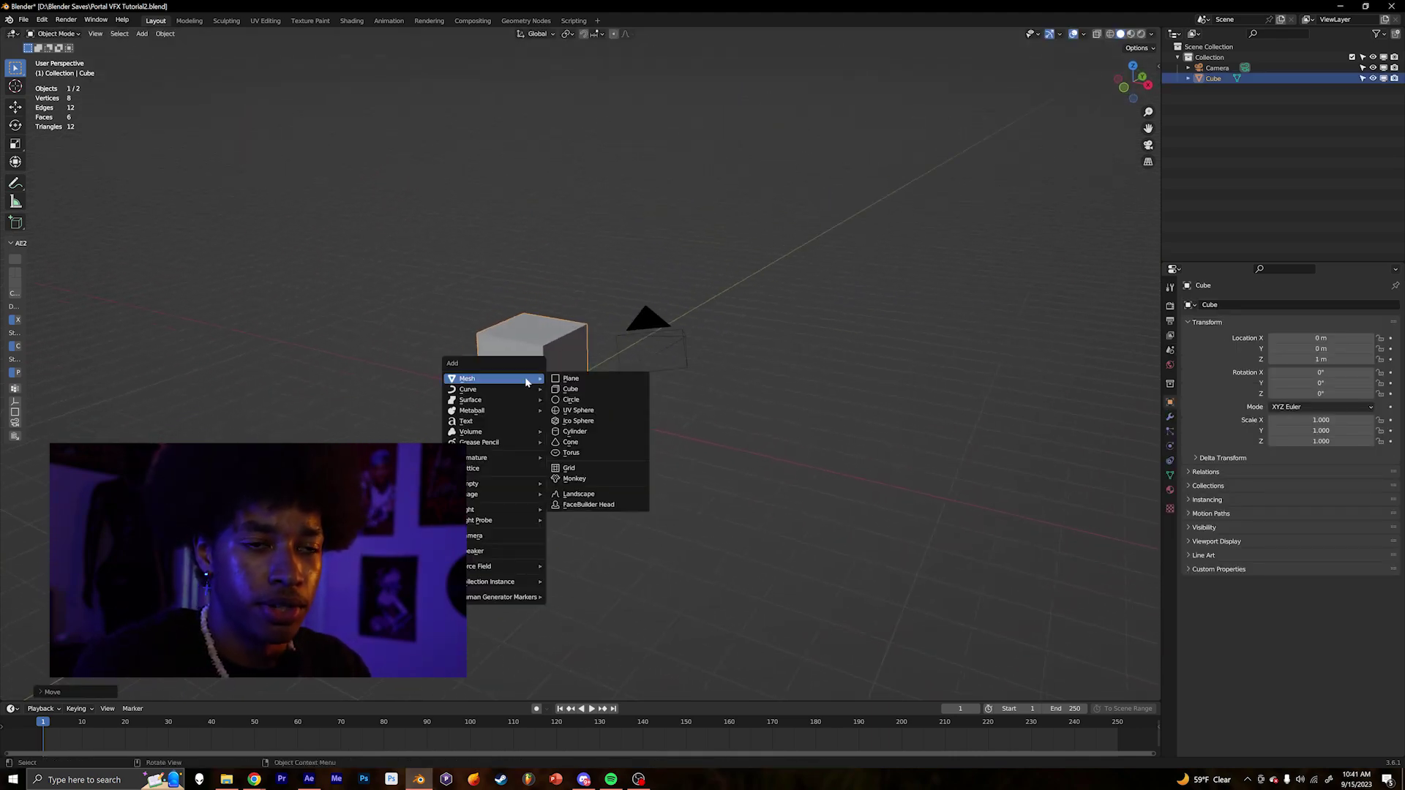
{"action": "left_click", "coordinate": [569, 378]}
{"action": "key", "text": "s"}
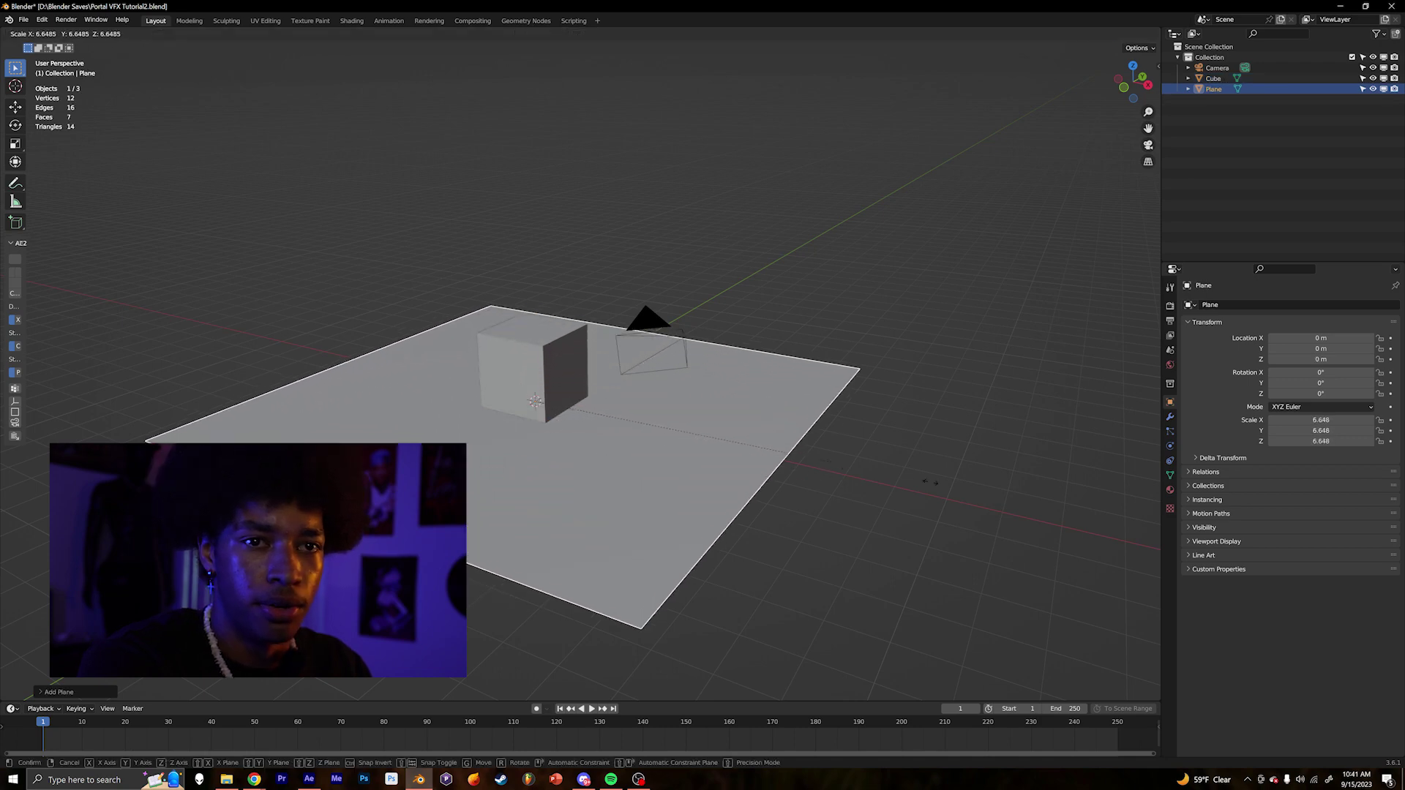
{"action": "key", "text": "Return"}
Set the render engine to Cycles on GPU Compute and make the film background transparent.
{"action": "left_click", "coordinate": [1170, 306]}
{"action": "left_click", "coordinate": [1303, 304]}
{"action": "left_click", "coordinate": [1305, 342]}
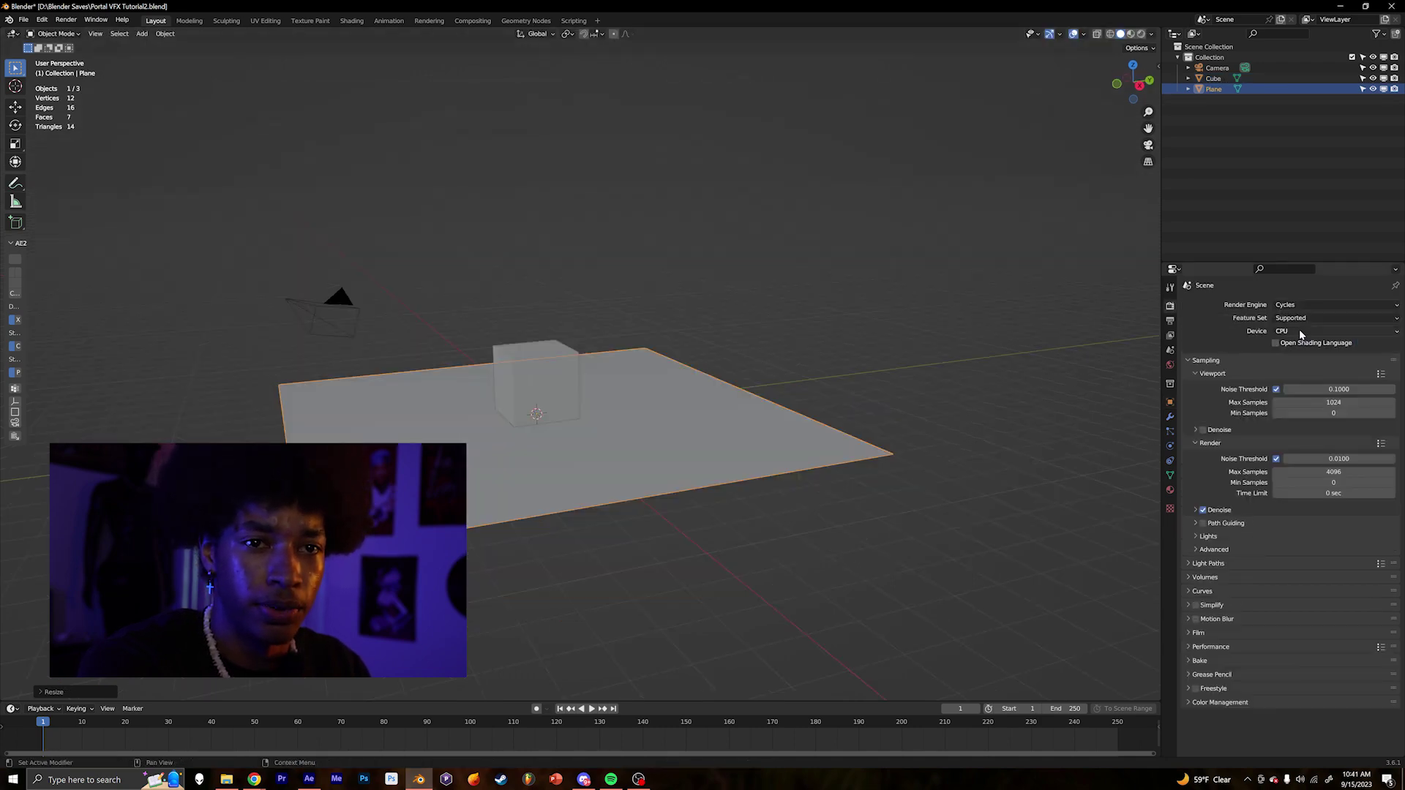
{"action": "left_click", "coordinate": [1293, 357]}
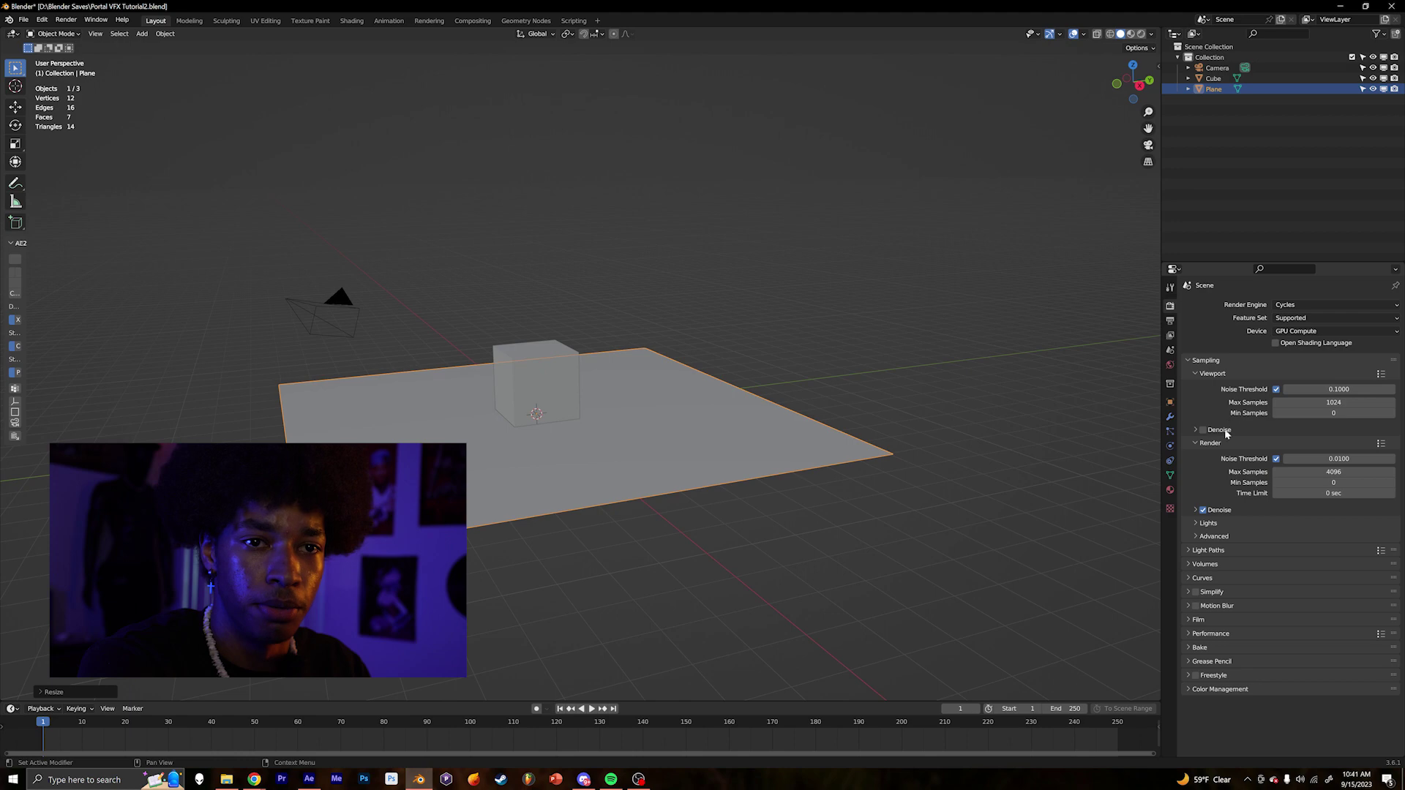
{"action": "left_click", "coordinate": [1191, 620]}
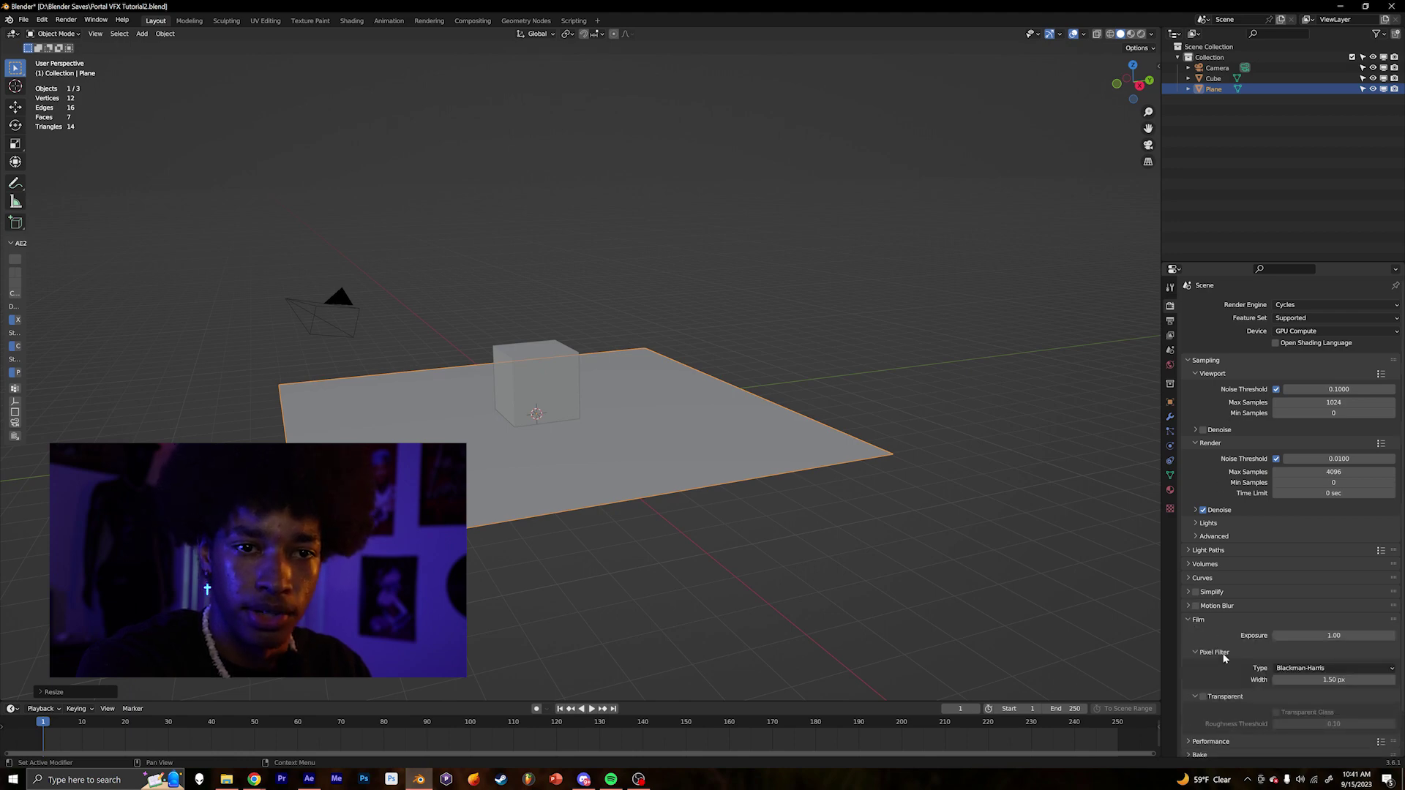
{"action": "left_click", "coordinate": [1187, 360]}
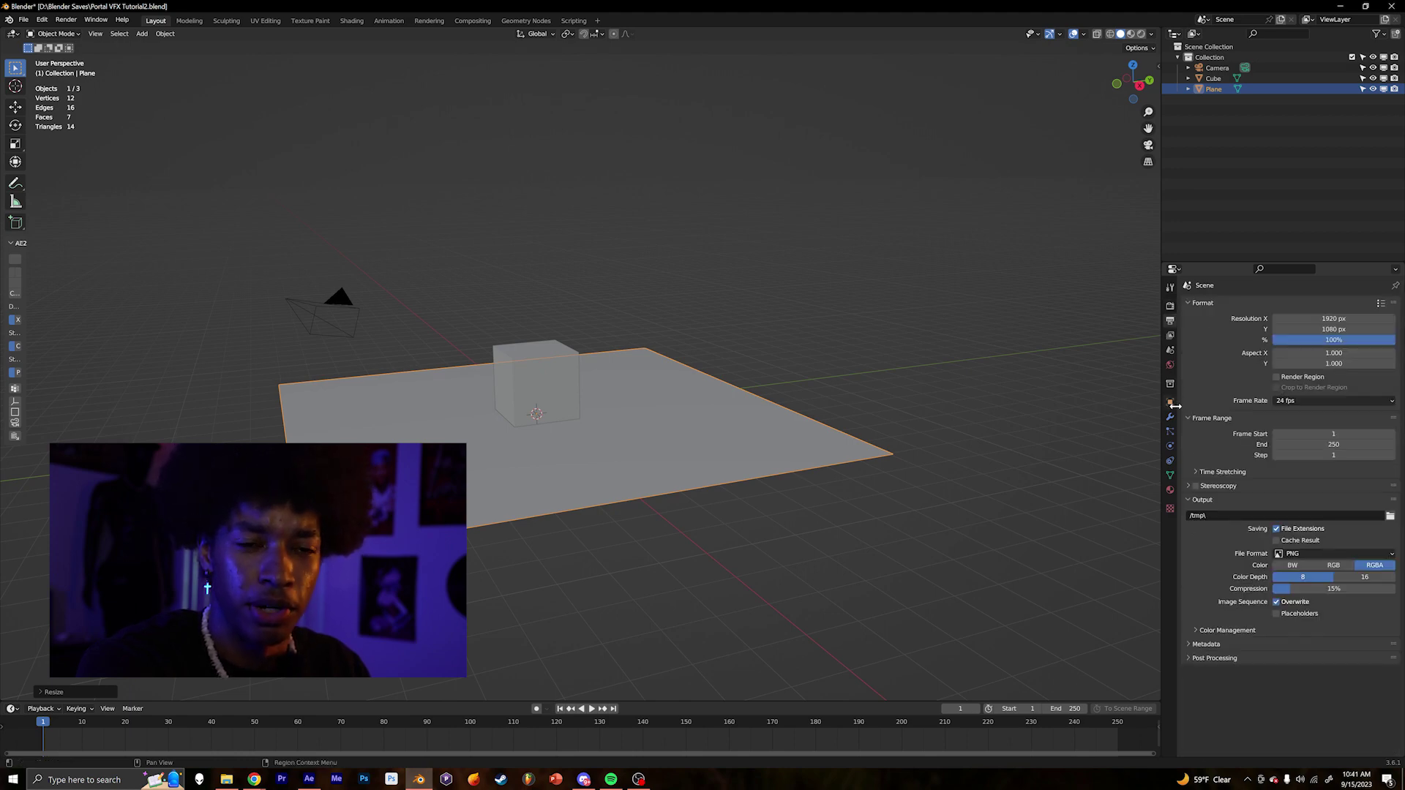
Make the ground plane a shadow catcher in its visibility settings.
{"action": "left_click", "coordinate": [1170, 402]}
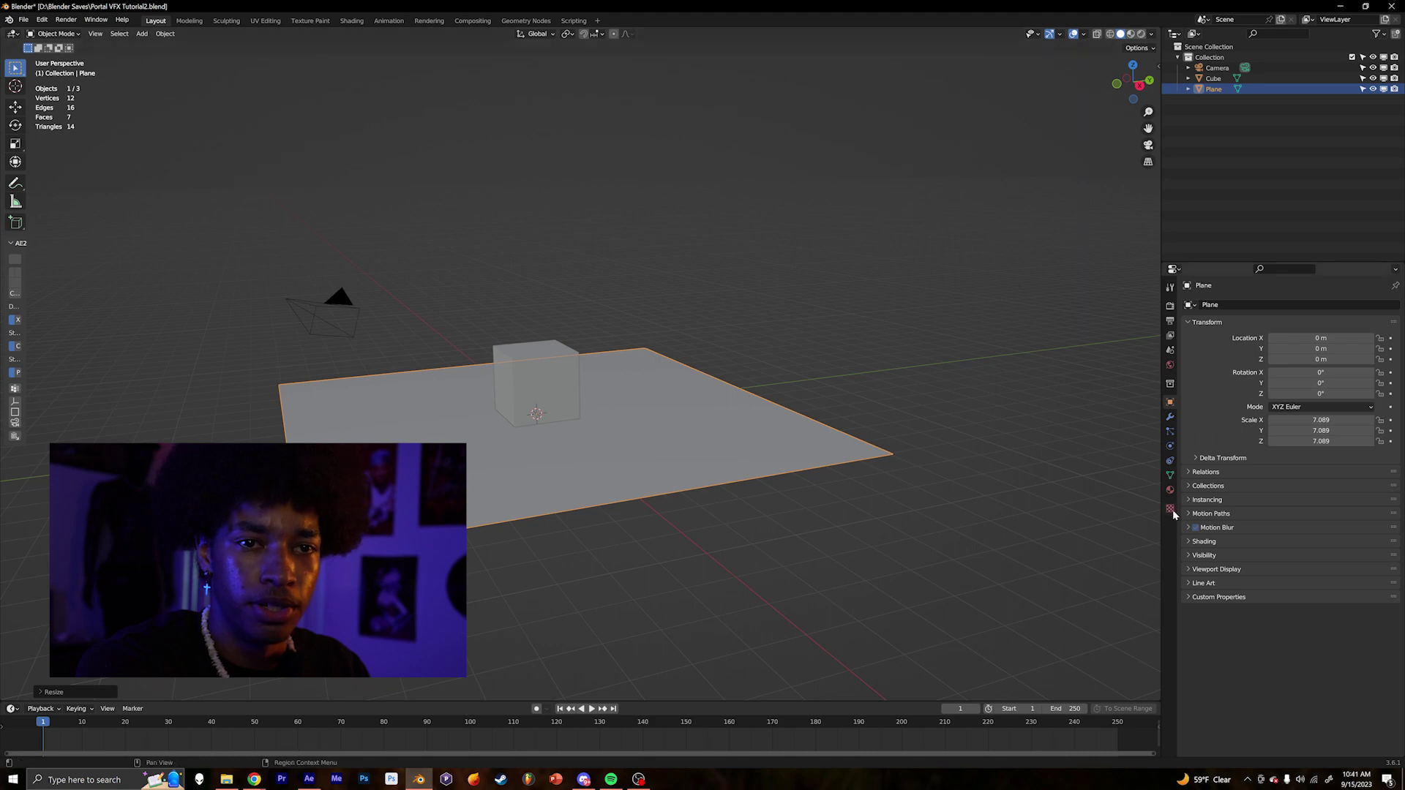
{"action": "left_click", "coordinate": [1191, 555]}
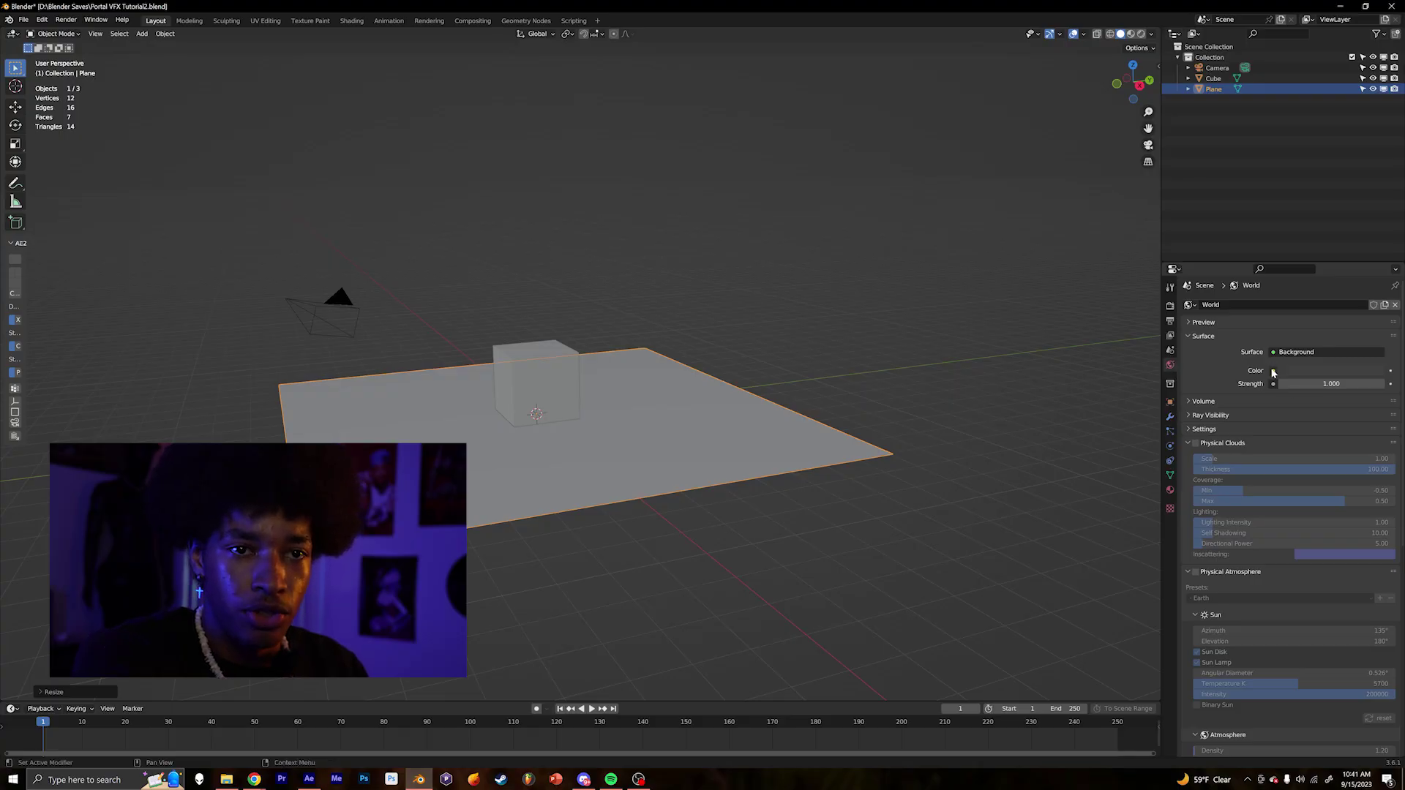
Use an environment texture for the world color and load Capital Lower City.hdr.
{"action": "left_click", "coordinate": [1274, 371]}
{"action": "left_click", "coordinate": [1035, 419]}
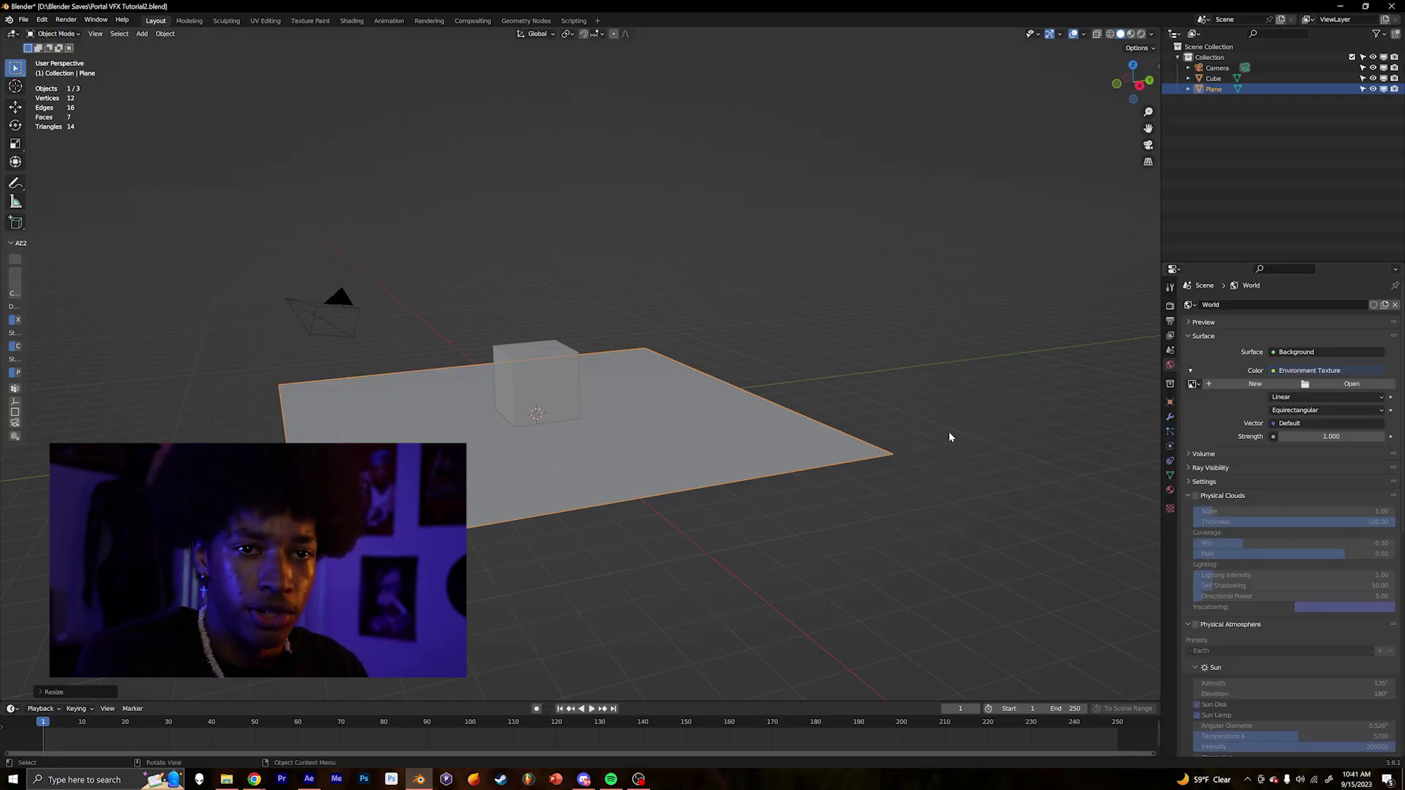
{"action": "left_click", "coordinate": [1350, 384]}
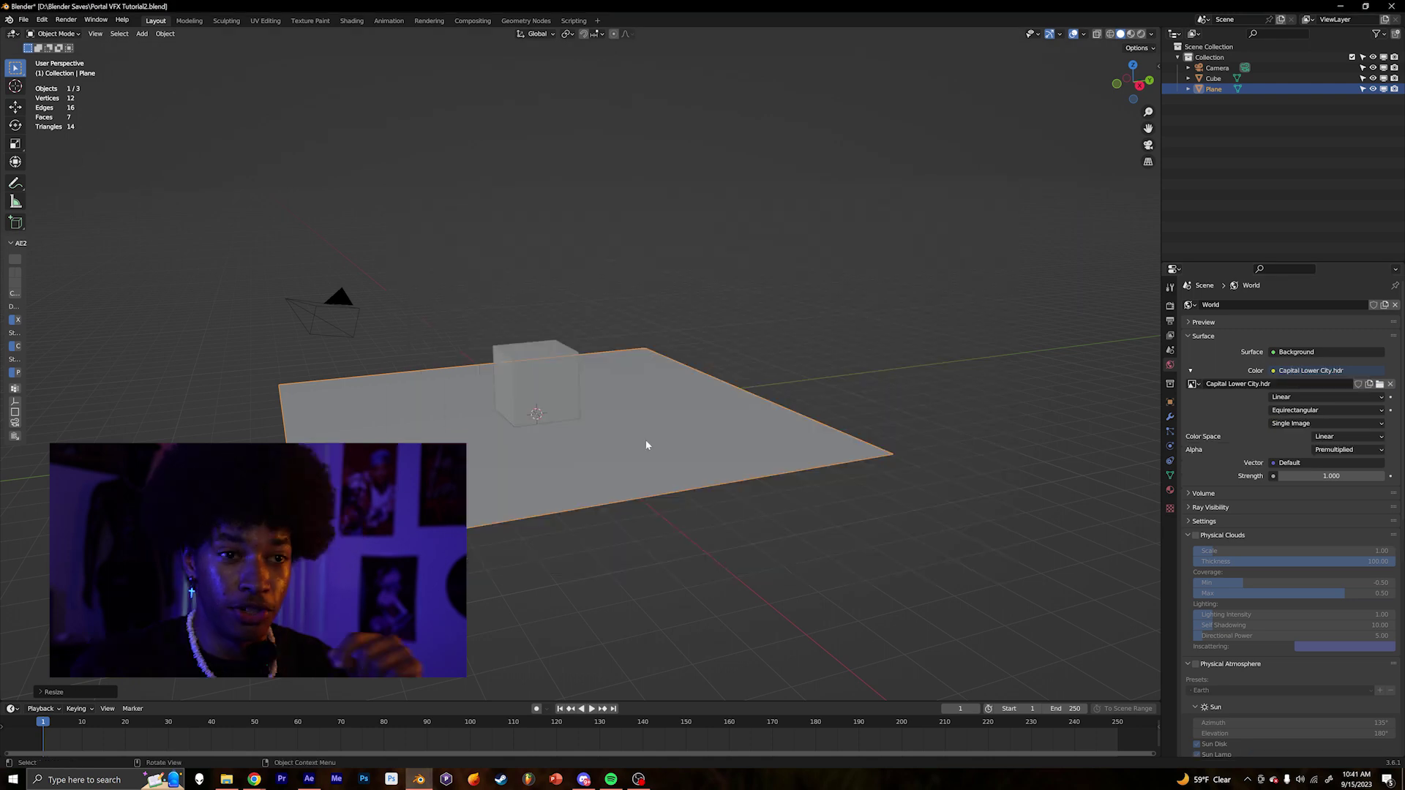
Split the 3D viewport into one large view and two smaller stacked views.
{"action": "middle_click_drag", "start_coordinate": [645, 442], "coordinate": [947, 282]}
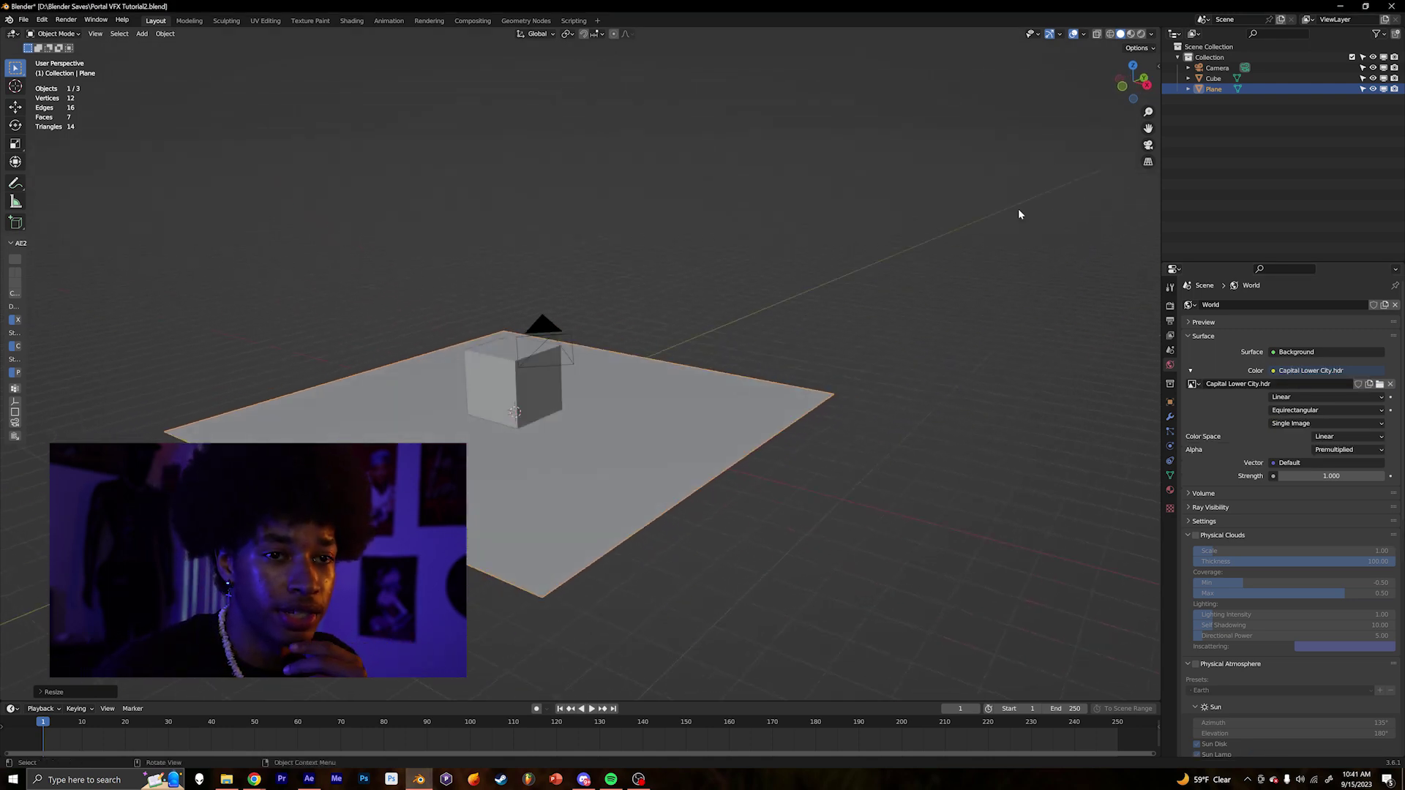
{"action": "left_click_drag", "start_coordinate": [1160, 28], "coordinate": [803, 410]}
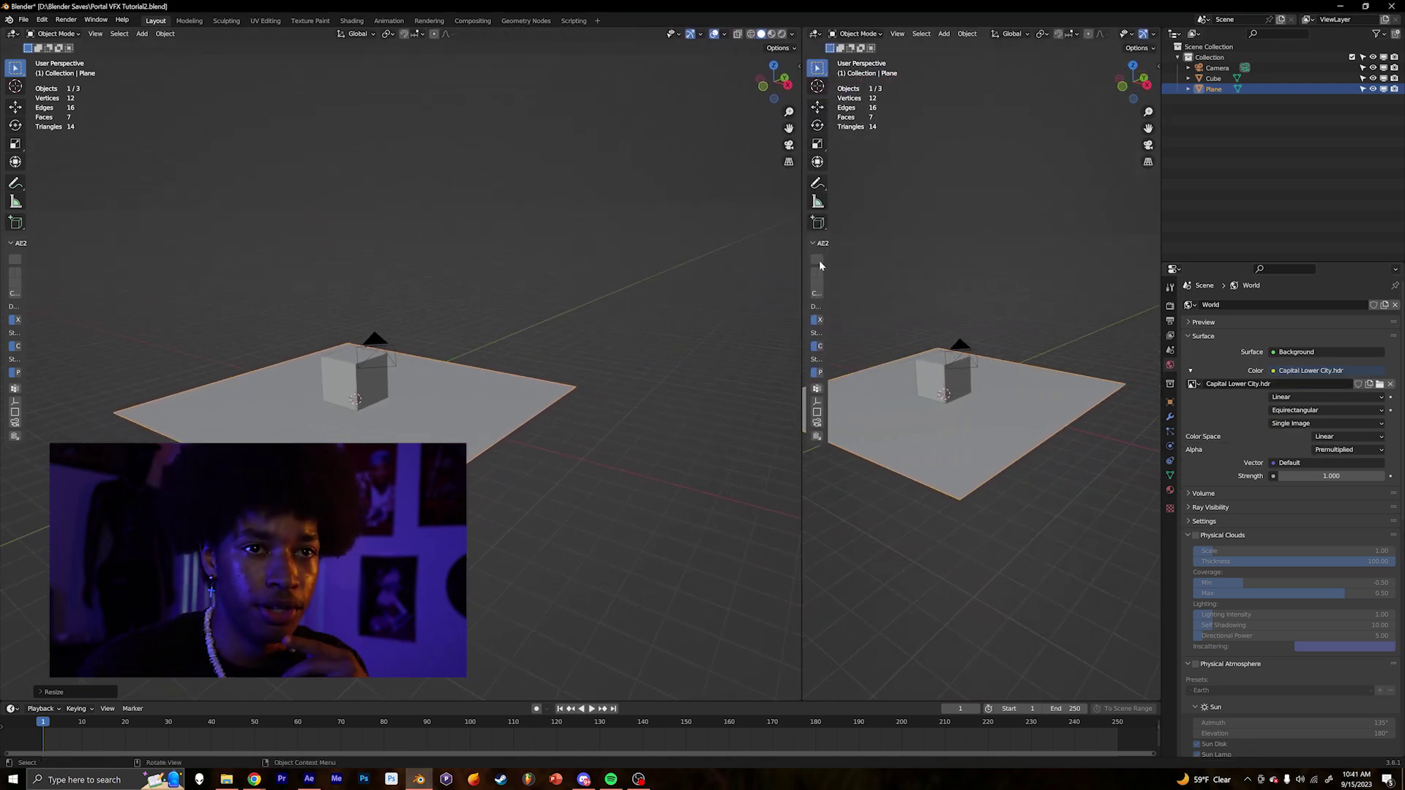
{"action": "left_click_drag", "start_coordinate": [813, 672], "coordinate": [881, 384]}
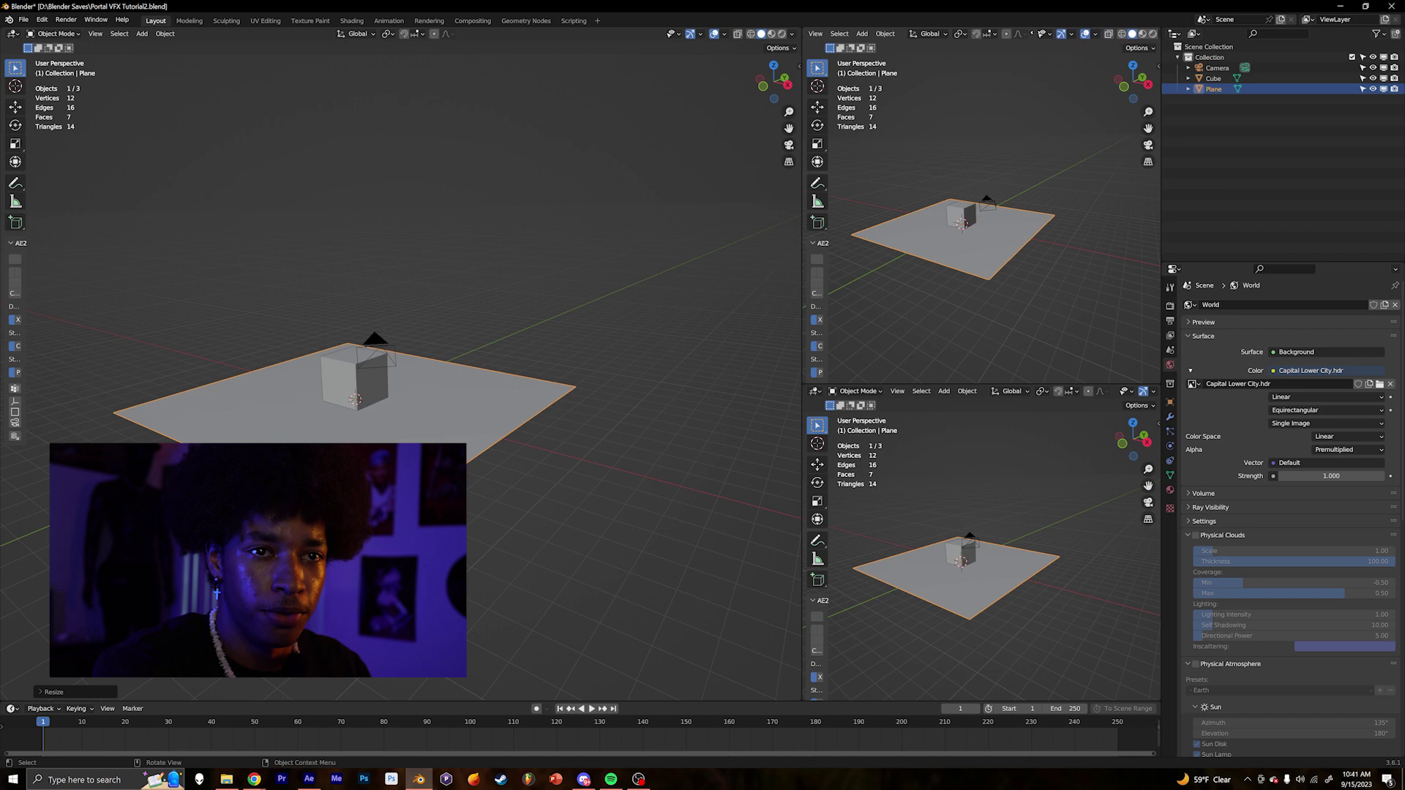
Turn one small viewport into a rendered camera view with the floor grid hidden.
{"action": "left_click", "coordinate": [1083, 35]}
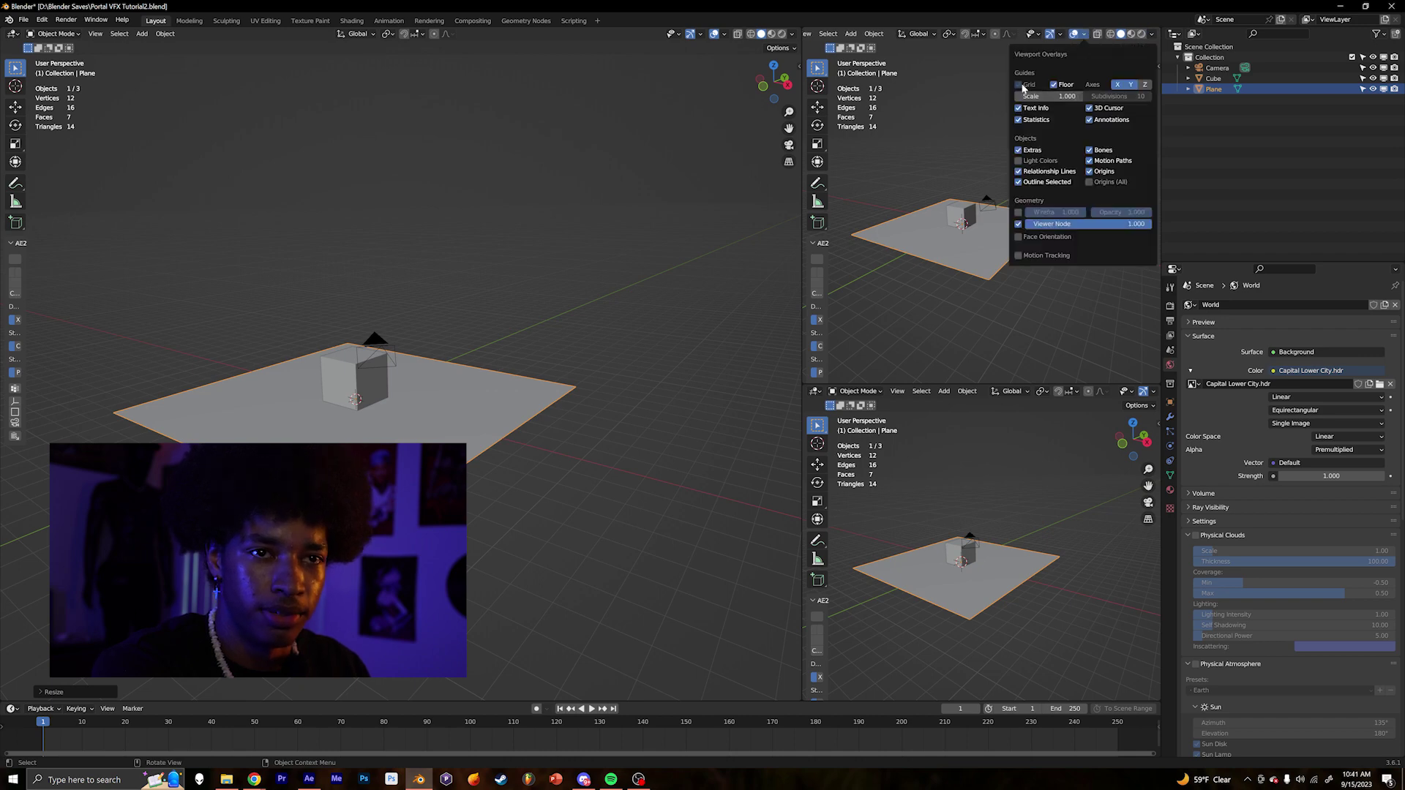
{"action": "left_click", "coordinate": [1061, 85]}
{"action": "key", "text": "KP_0"}
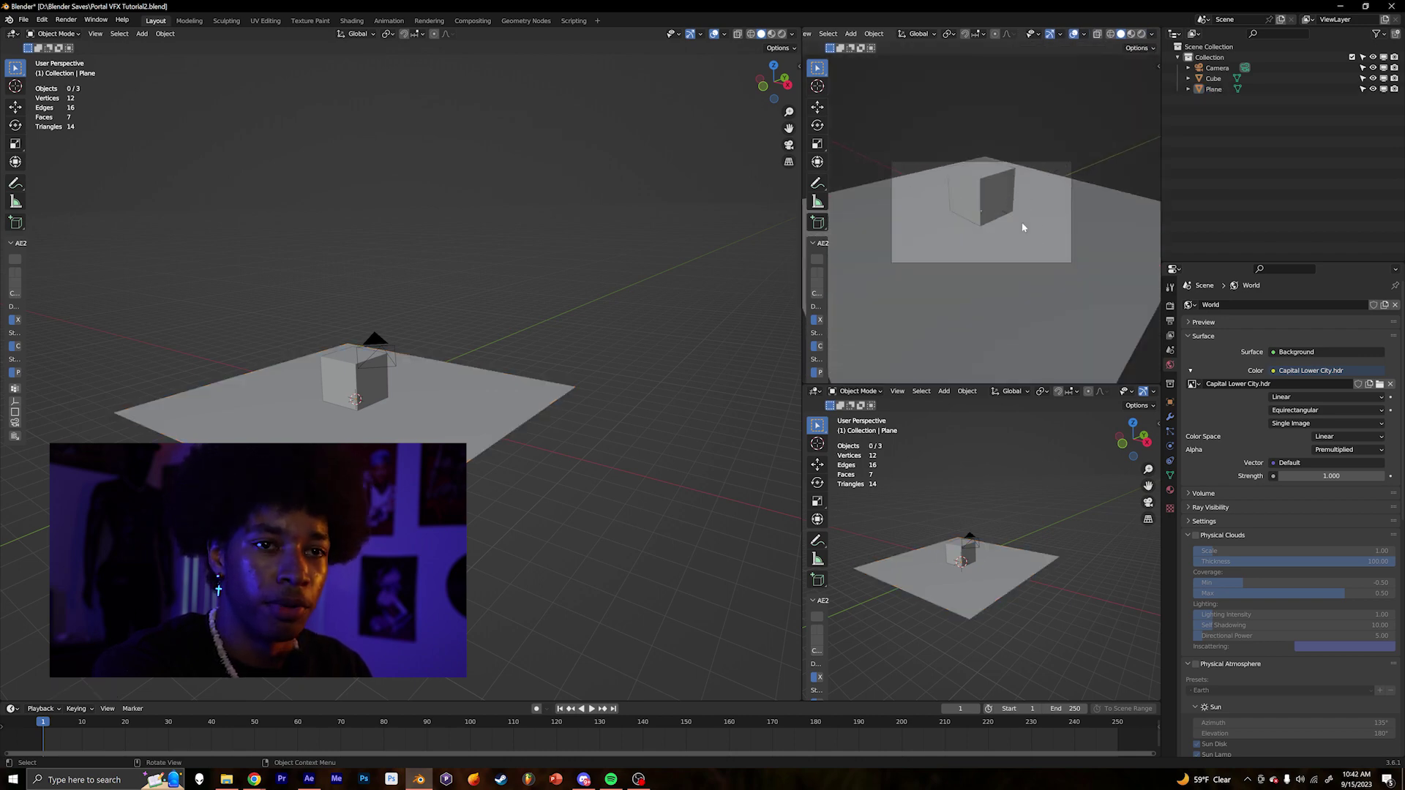
{"action": "scroll", "coordinate": [981, 155], "scroll_direction": "up", "scroll_amount": 2}
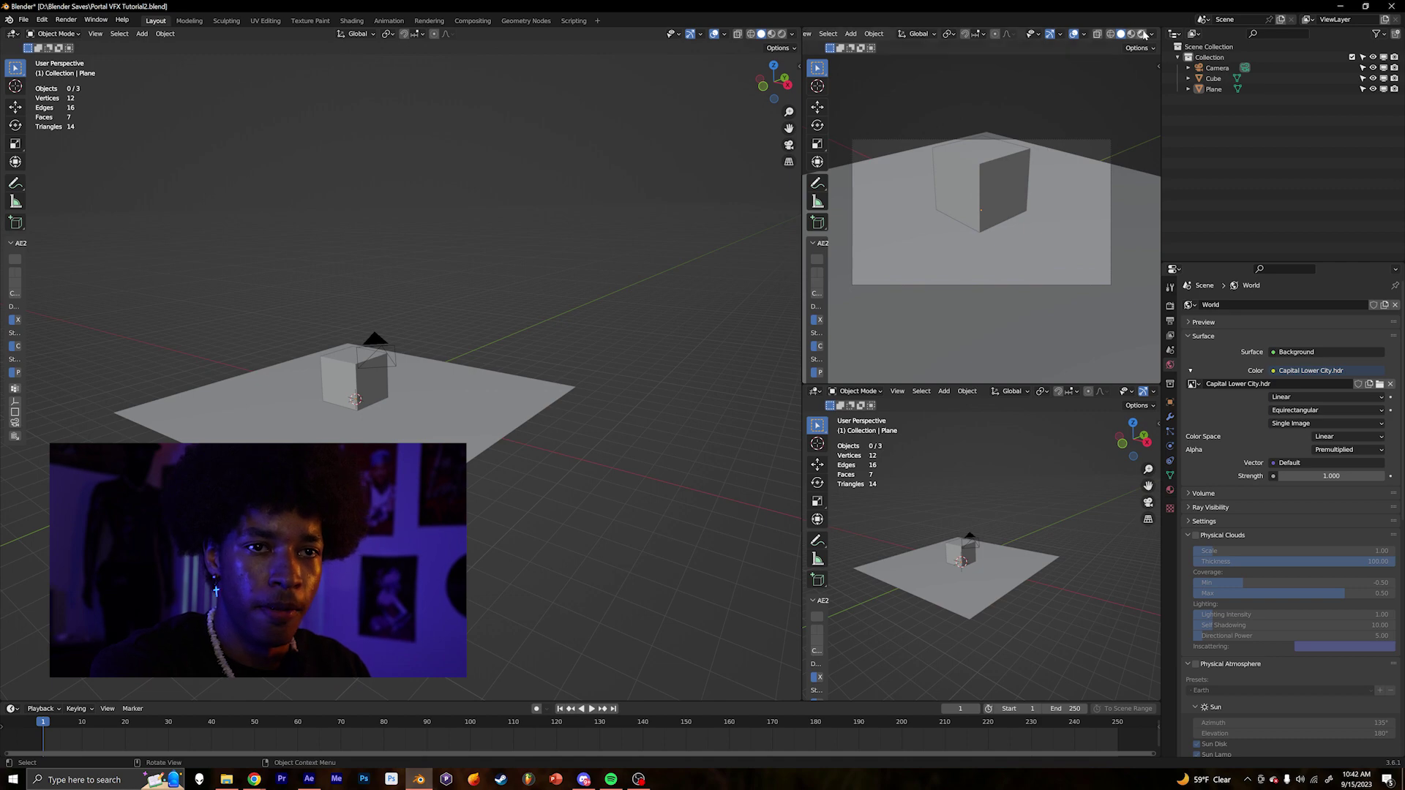
Change the other small viewport to the Shader Editor and hide its sidebar.
{"action": "left_click", "coordinate": [814, 391]}
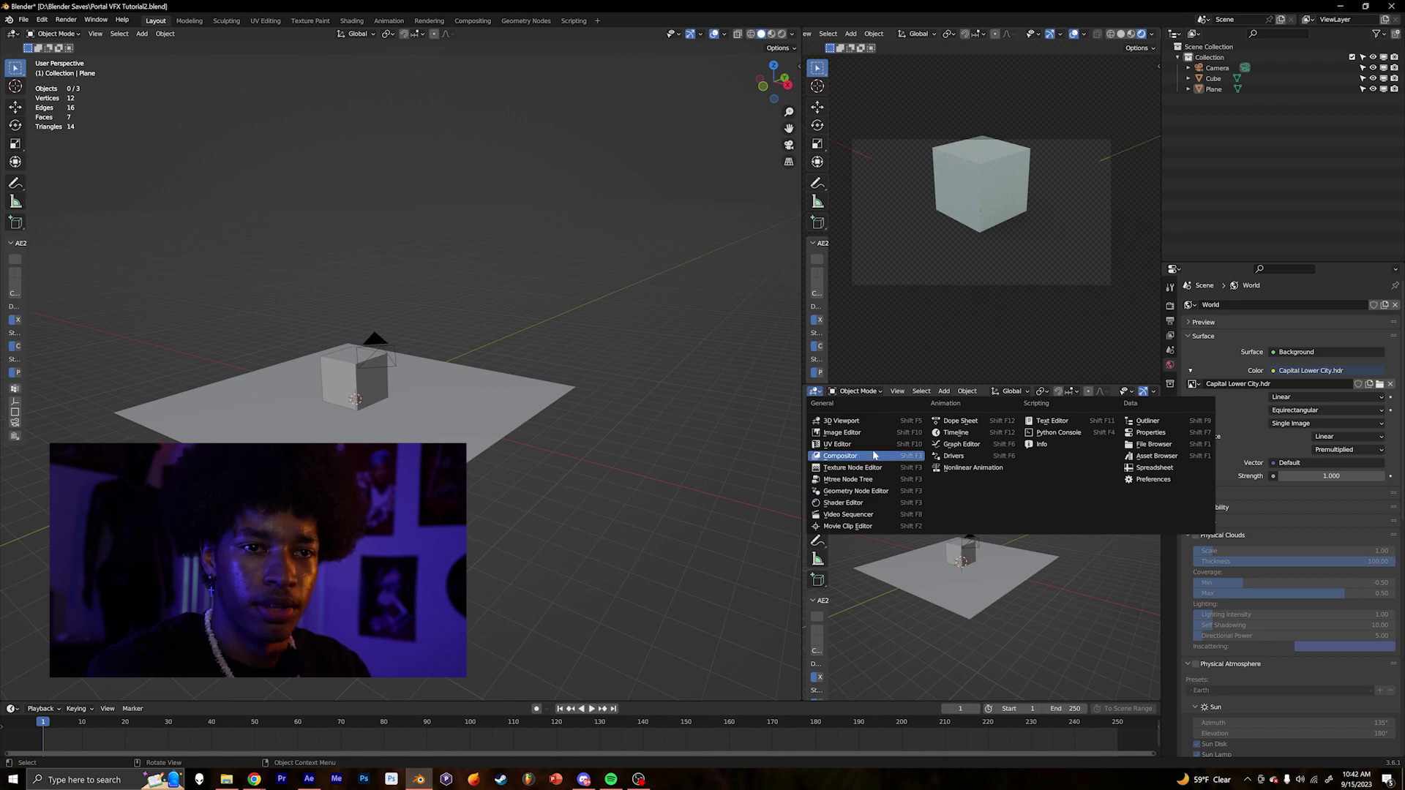
{"action": "left_click", "coordinate": [873, 504]}
{"action": "key", "text": "n"}
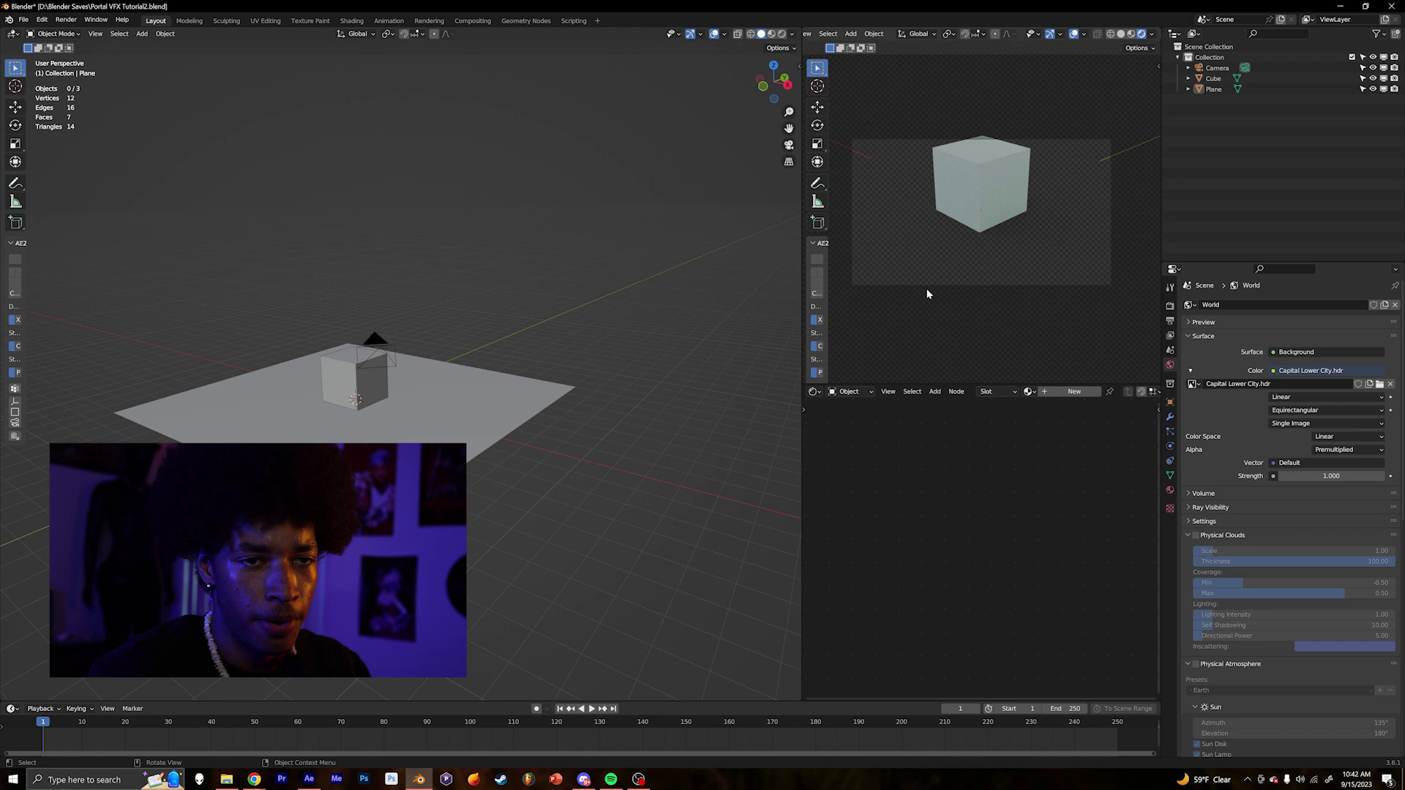
Load the wall footage as a movie clip background image for the camera.
{"action": "scroll", "coordinate": [1005, 238], "scroll_direction": "down", "scroll_amount": 2}
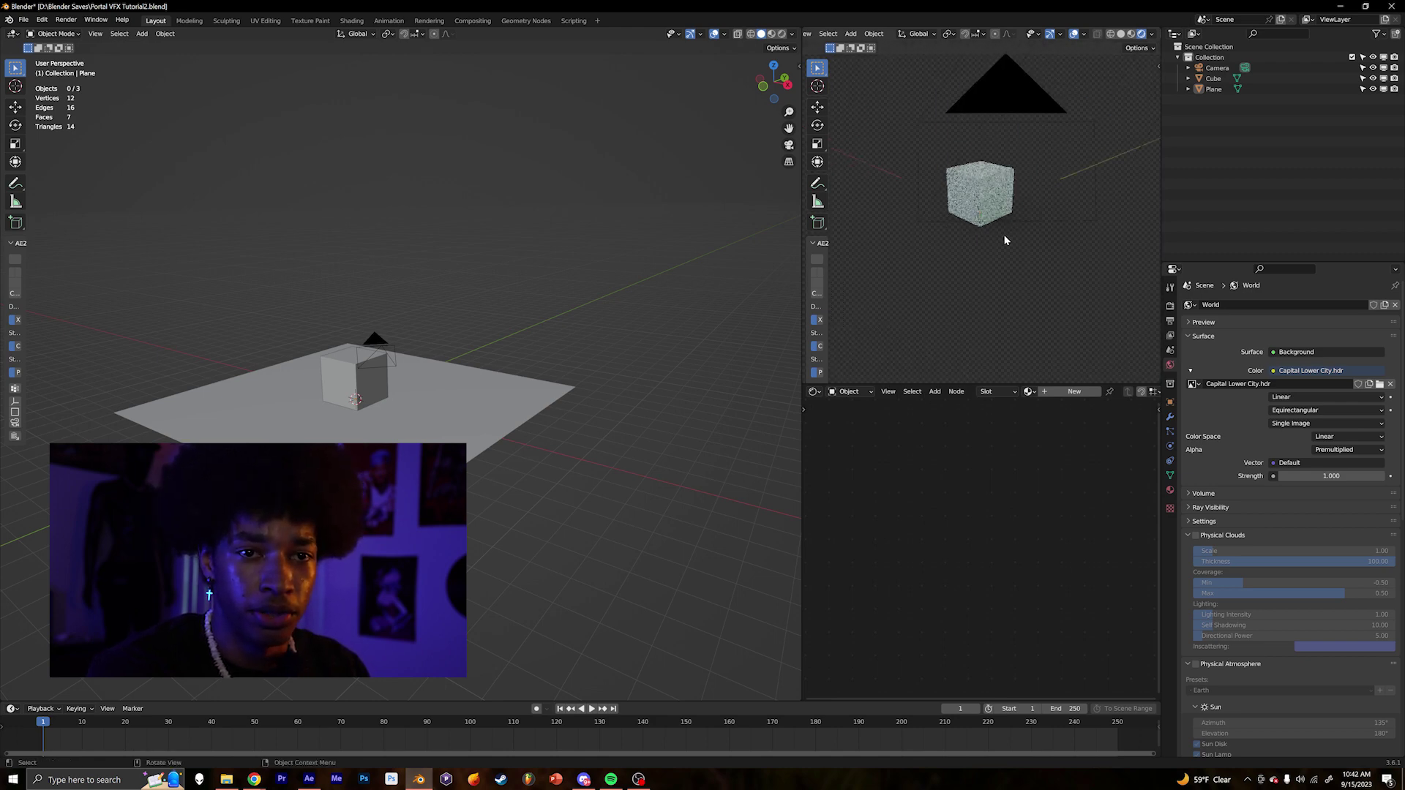
{"action": "scroll", "coordinate": [1004, 239], "scroll_direction": "up", "scroll_amount": 2}
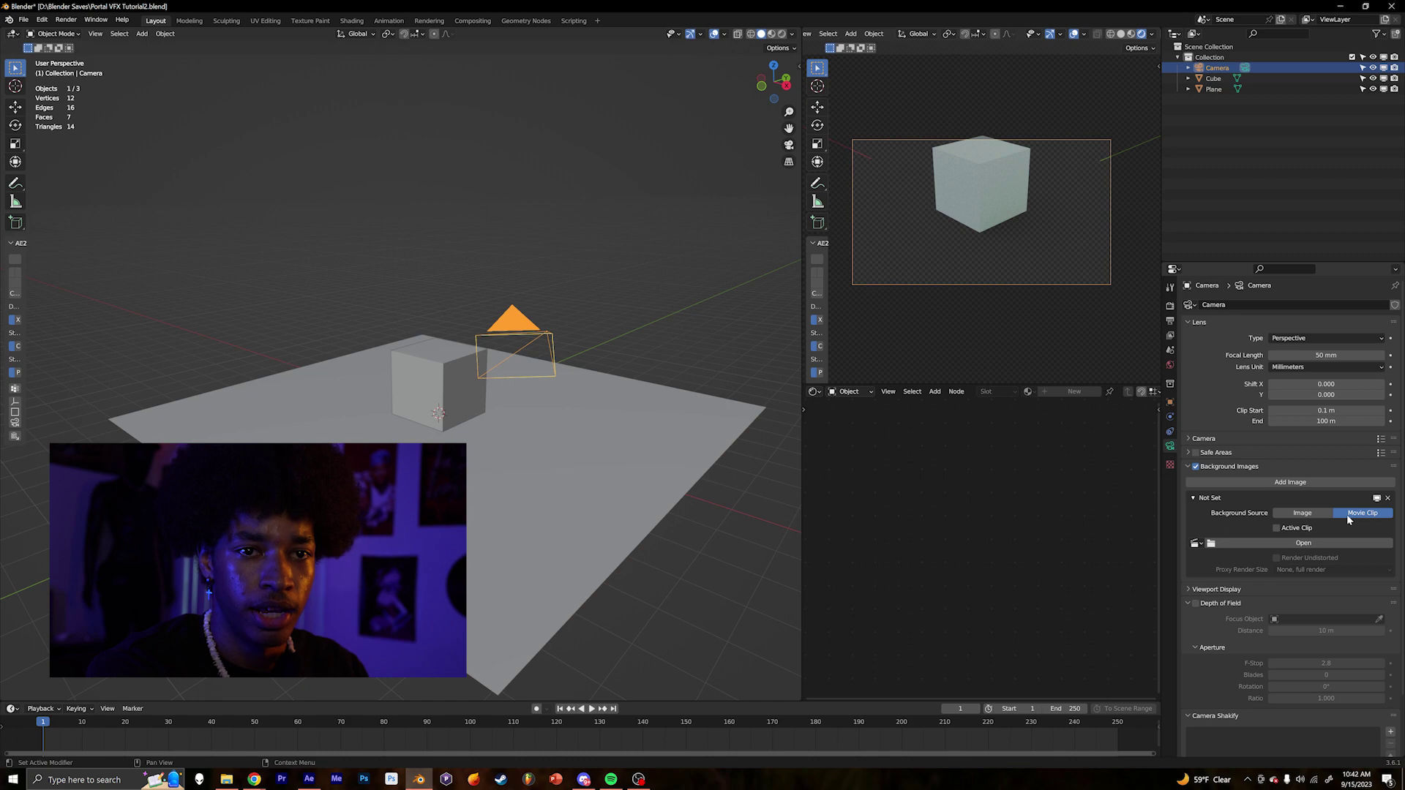
{"action": "left_click", "coordinate": [1328, 543]}
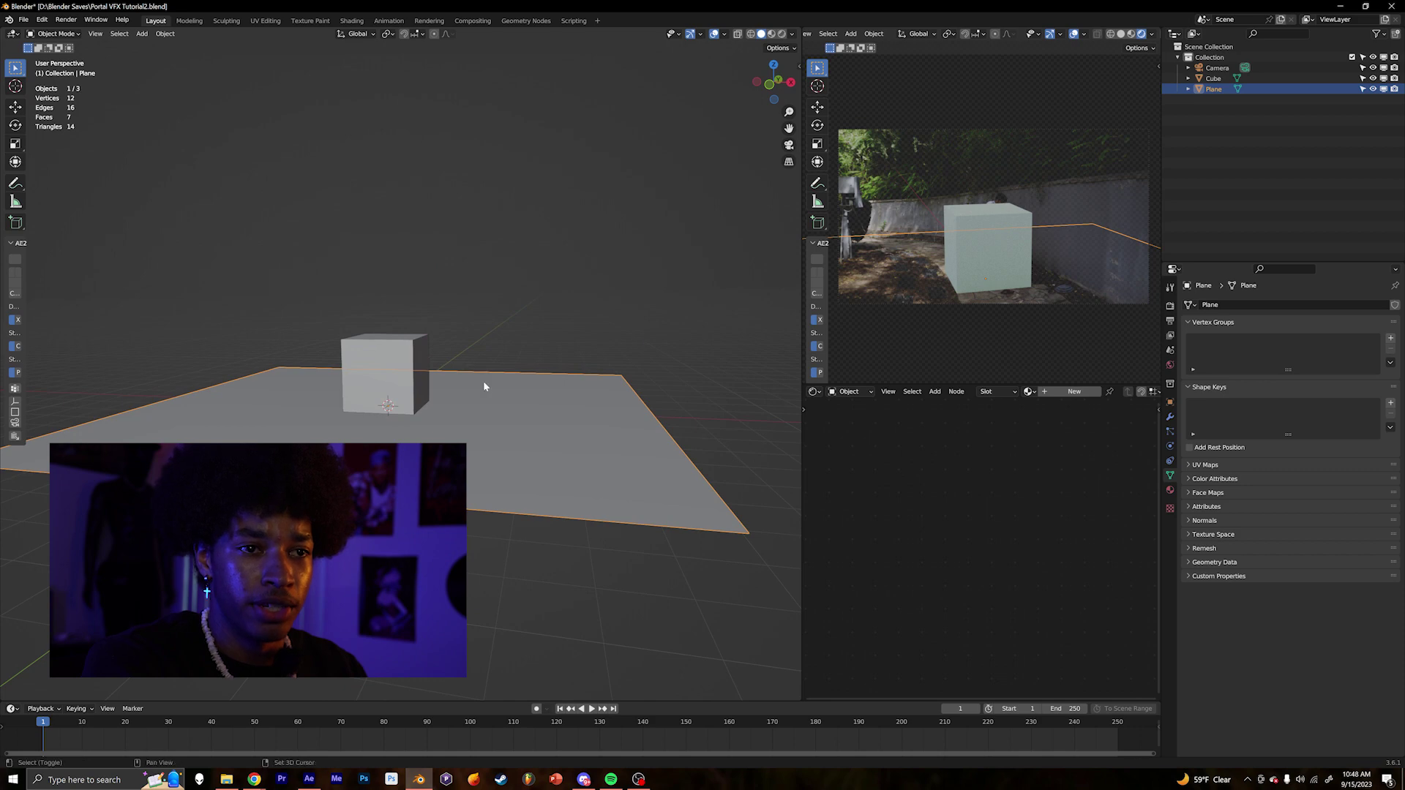
Add a second cube at the origin and raise it about 1 m along Z onto the plane.
{"action": "key", "text": "shift+a"}
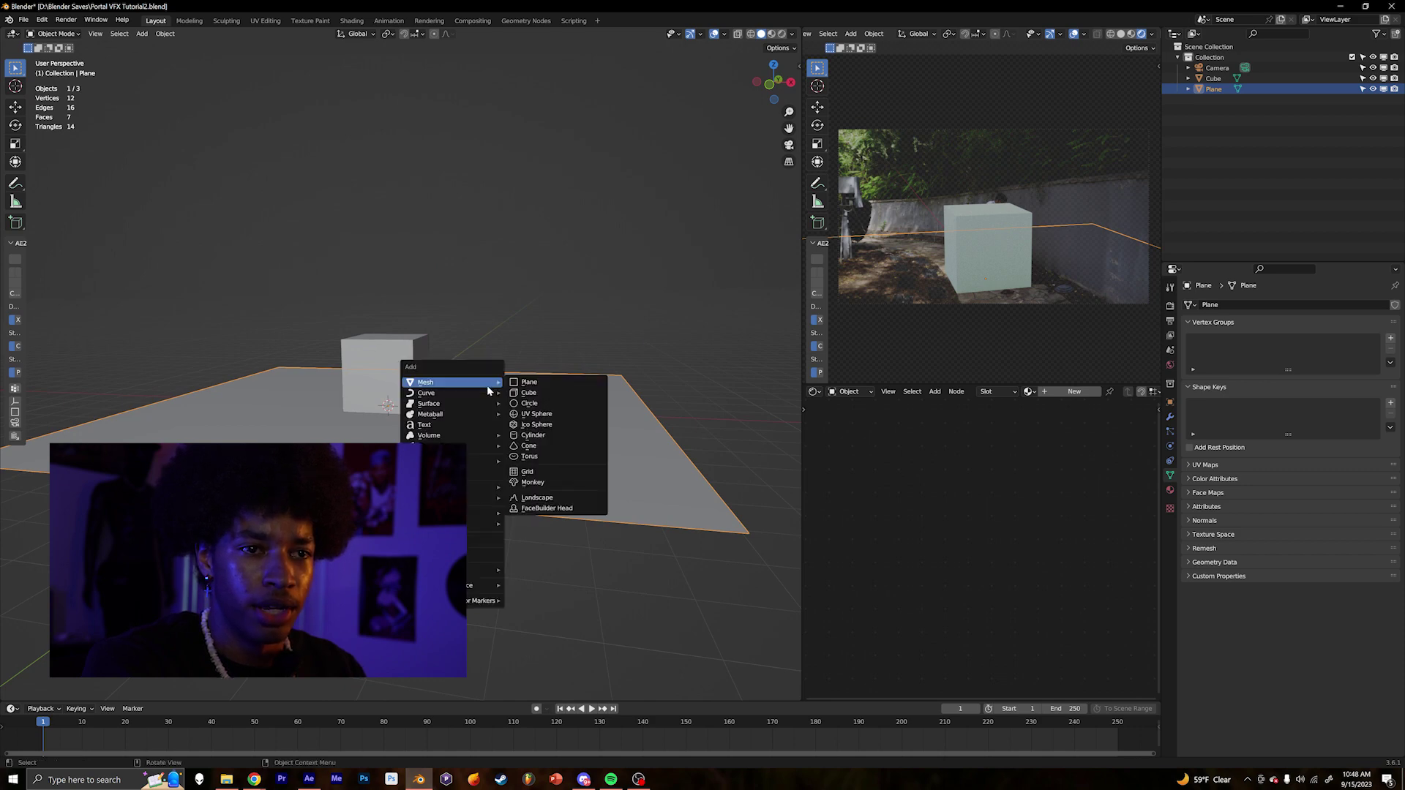
{"action": "left_click", "coordinate": [527, 394]}
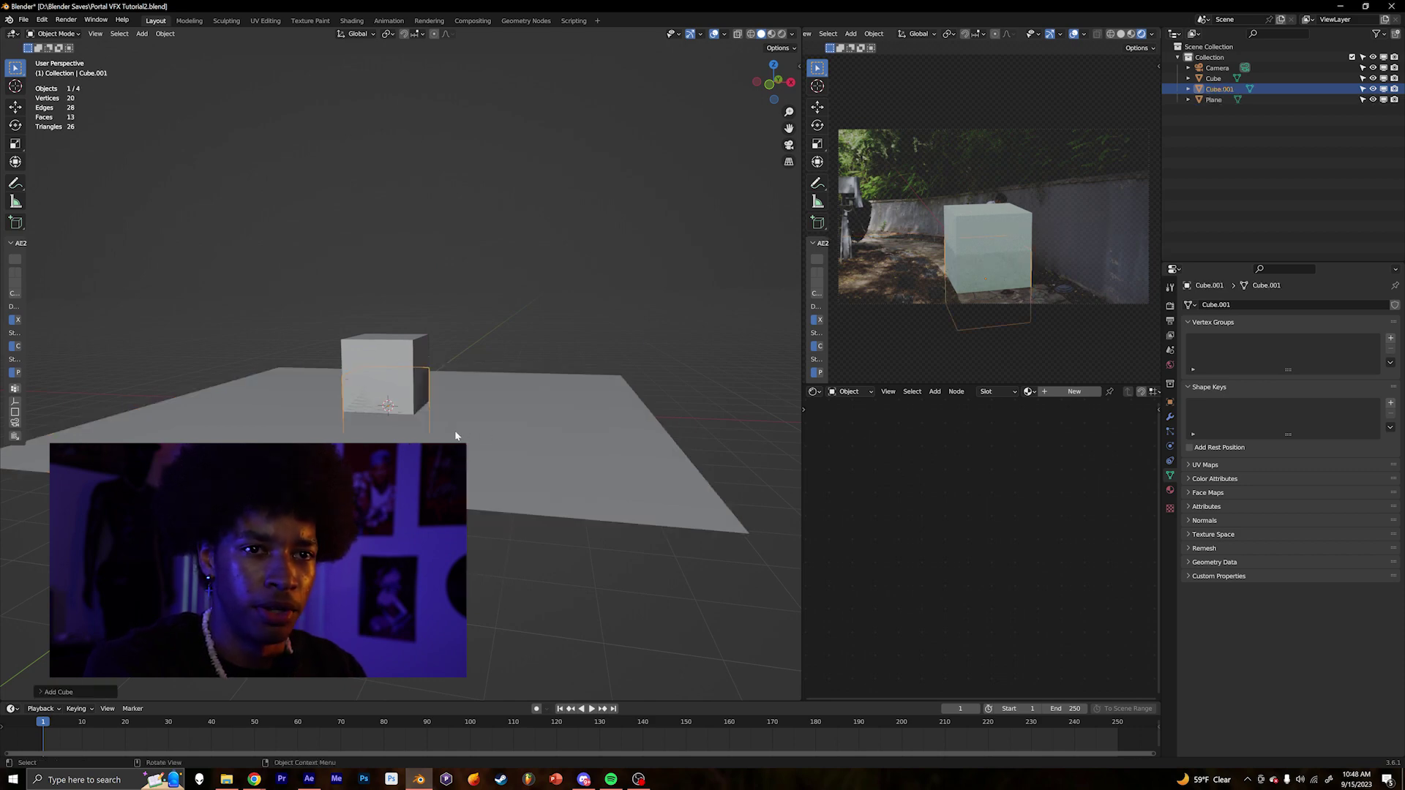
{"action": "key", "text": "g"}
{"action": "key", "text": "z"}
{"action": "left_click", "coordinate": [451, 393]}
Move the new cube along Y behind the first one and rotate it about 14° around Z towards the filmed wall.
{"action": "key", "text": "g"}
{"action": "key", "text": "x"}
{"action": "key", "text": "y"}
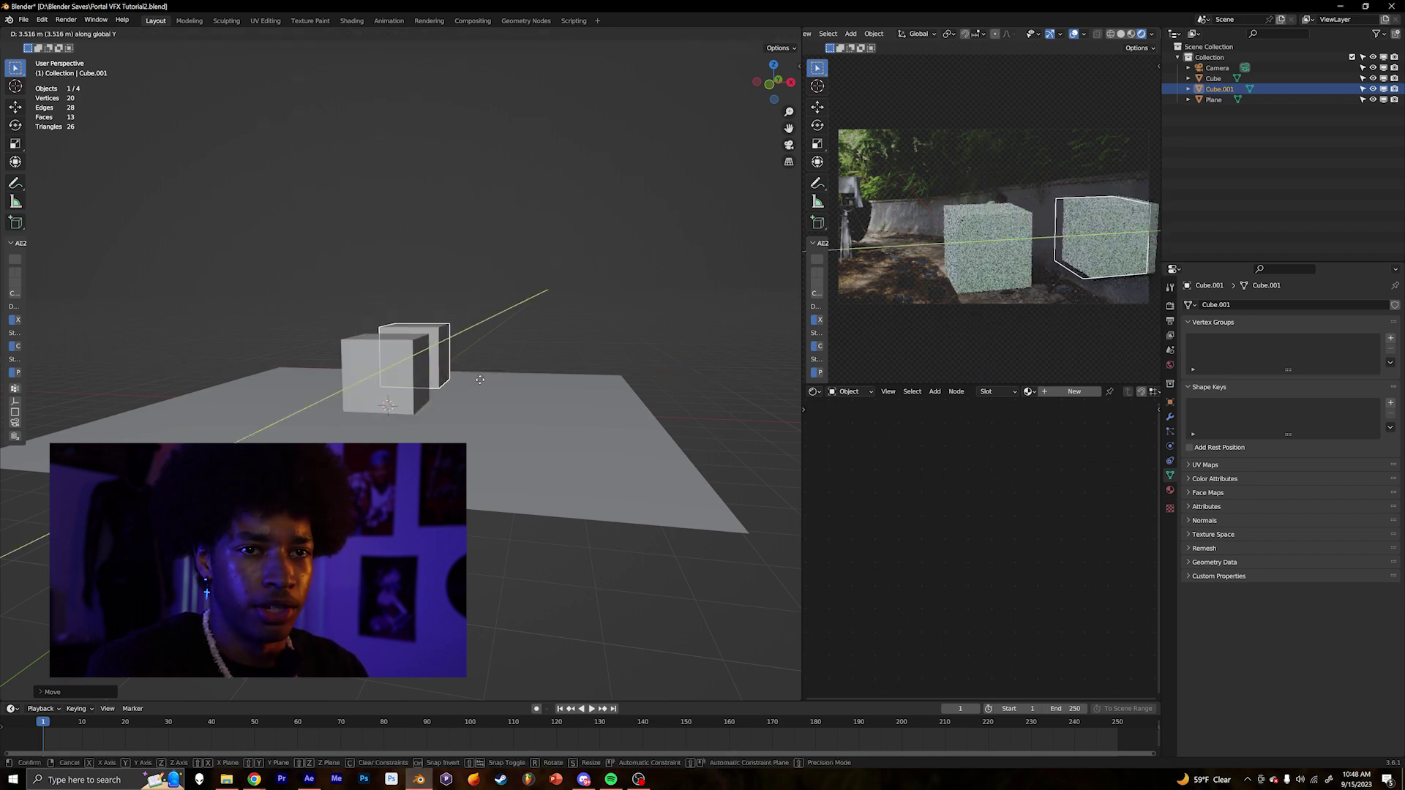
{"action": "key", "text": "r"}
{"action": "key", "text": "z"}
{"action": "left_click", "coordinate": [631, 354]}
{"action": "key", "text": "g"}
{"action": "left_click", "coordinate": [631, 352]}
Flatten the second cube along Y into a thin slab and reposition it along Y against the filmed wall.
{"action": "middle_click_drag", "start_coordinate": [631, 352], "coordinate": [702, 358]}
{"action": "key", "text": "s"}
{"action": "key", "text": "y"}
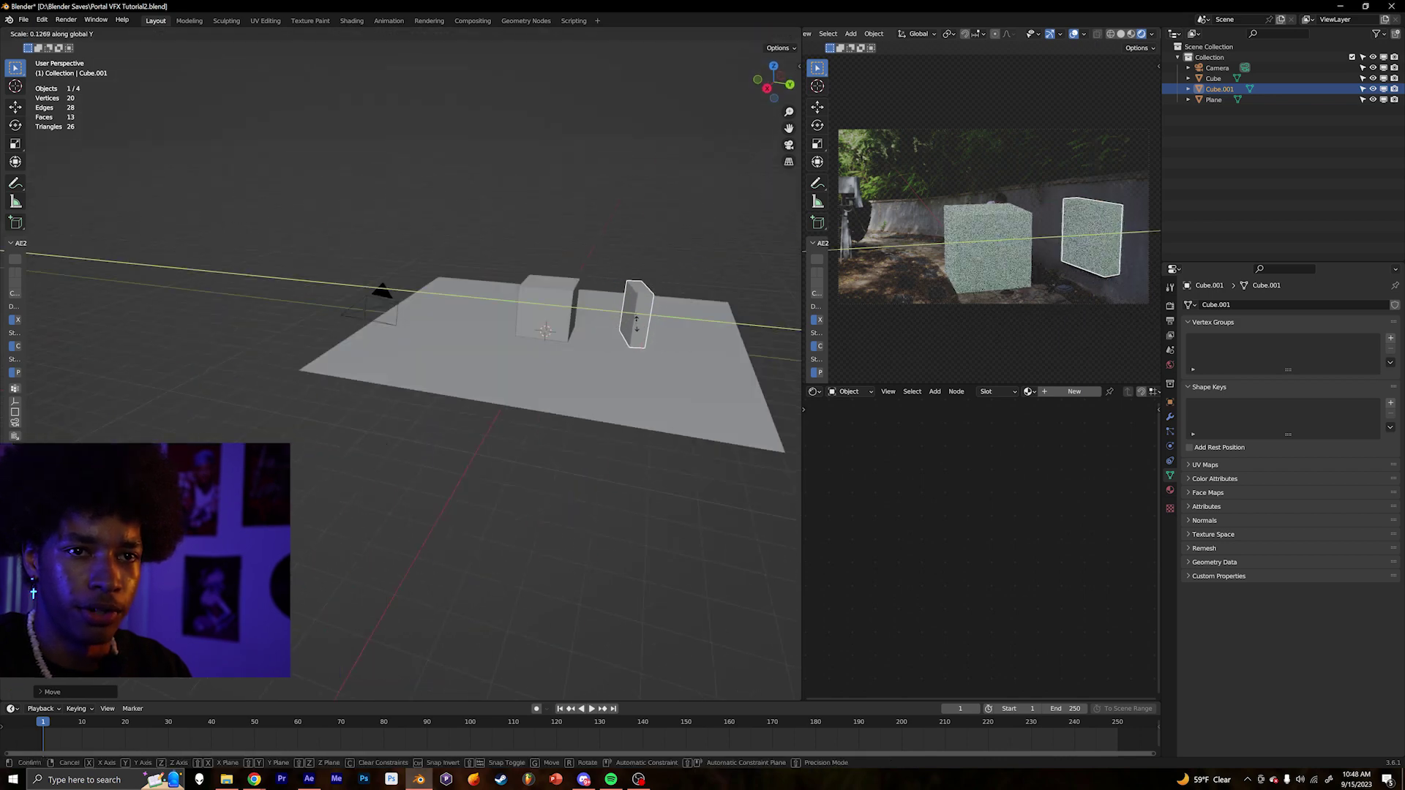
{"action": "left_click", "coordinate": [636, 325]}
{"action": "middle_click_drag", "start_coordinate": [637, 325], "coordinate": [677, 311]}
{"action": "key", "text": "g"}
{"action": "key", "text": "x"}
{"action": "key", "text": "y"}
{"action": "left_click", "coordinate": [469, 344]}
{"action": "middle_click_drag", "start_coordinate": [468, 344], "coordinate": [549, 354]}
Extrude the slab's end face into a long angled section along the filmed wall and rotate the new end.
{"action": "key", "text": "Tab"}
{"action": "left_click", "coordinate": [515, 370]}
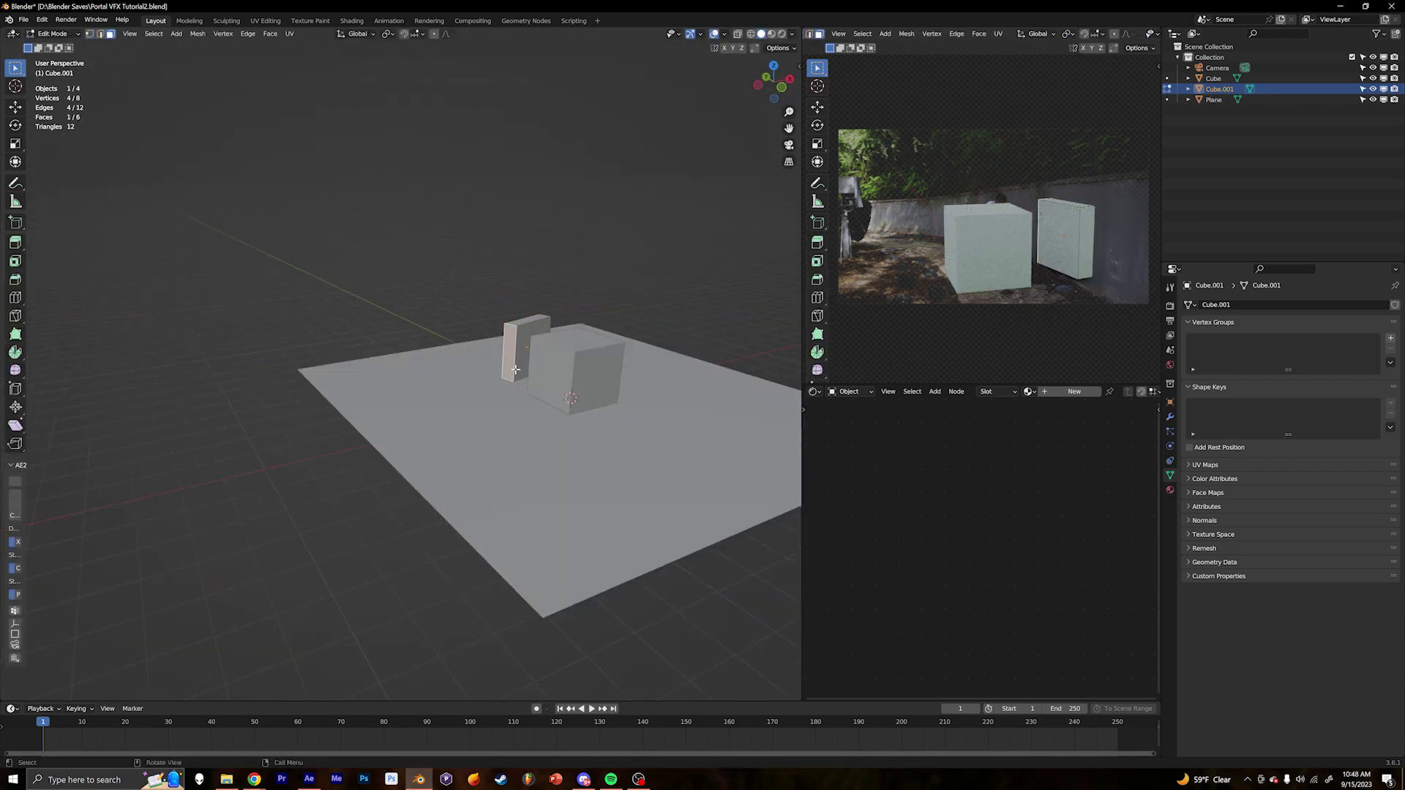
{"action": "key", "text": "KP_7"}
{"action": "key", "text": "e"}
{"action": "left_click", "coordinate": [324, 448]}
{"action": "key", "text": "r"}
{"action": "left_click", "coordinate": [400, 508]}
Scale the extruded end along Z and raise the edge at the wall's bend along Z to match the footage.
{"action": "key", "text": "s"}
{"action": "key", "text": "z"}
{"action": "left_click", "coordinate": [396, 465]}
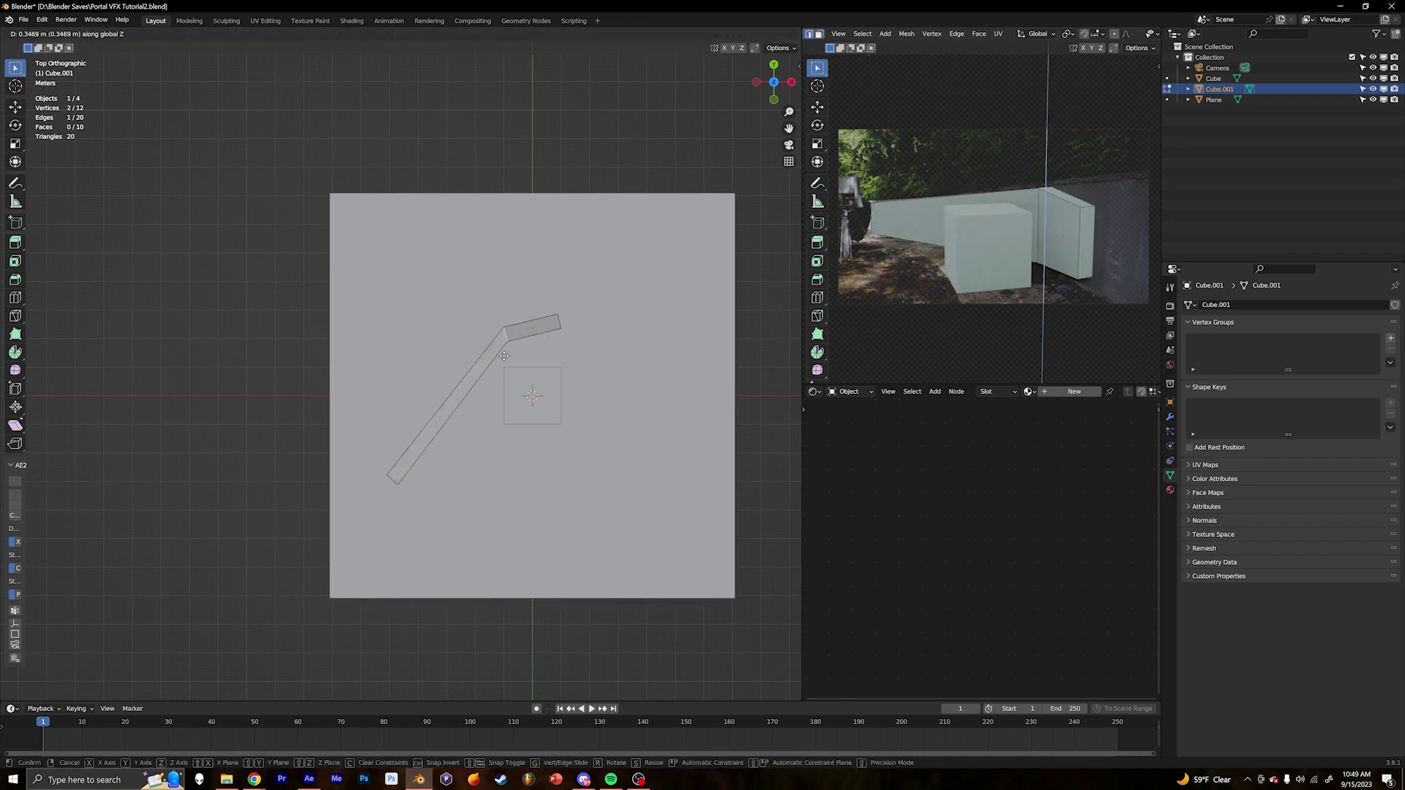
{"action": "left_click", "coordinate": [598, 343]}
{"action": "middle_click_drag", "start_coordinate": [598, 343], "coordinate": [587, 229]}
Extrude the slab's opposite end face along X to continue the wall towards the camera.
{"action": "left_click", "coordinate": [611, 283]}
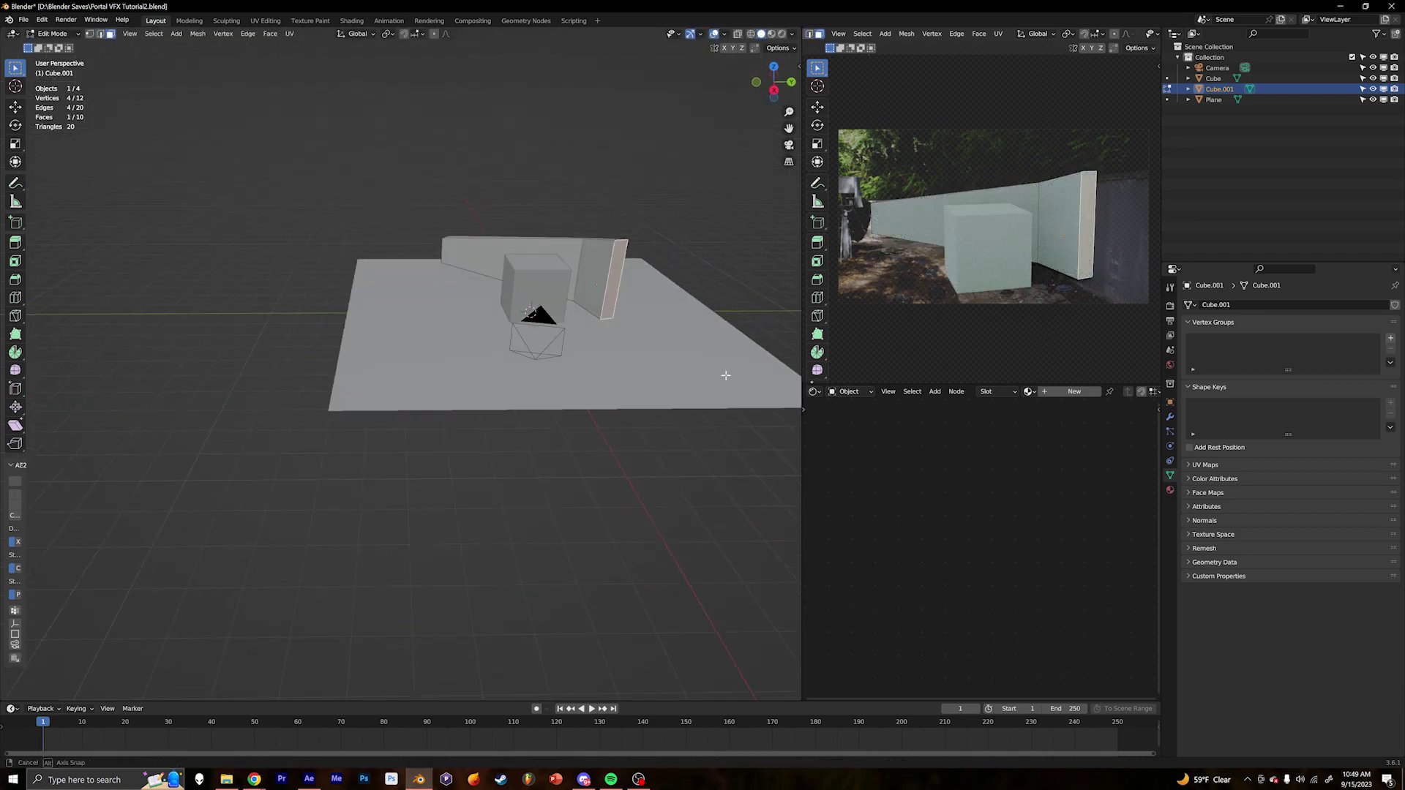
{"action": "middle_click_drag", "start_coordinate": [709, 373], "coordinate": [761, 399]}
{"action": "key", "text": "e"}
{"action": "key", "text": "x"}
{"action": "left_click", "coordinate": [778, 322]}
Rotate and move the newly extruded end face in top view so it follows the filmed wall.
{"action": "middle_click_drag", "start_coordinate": [777, 322], "coordinate": [370, 464]}
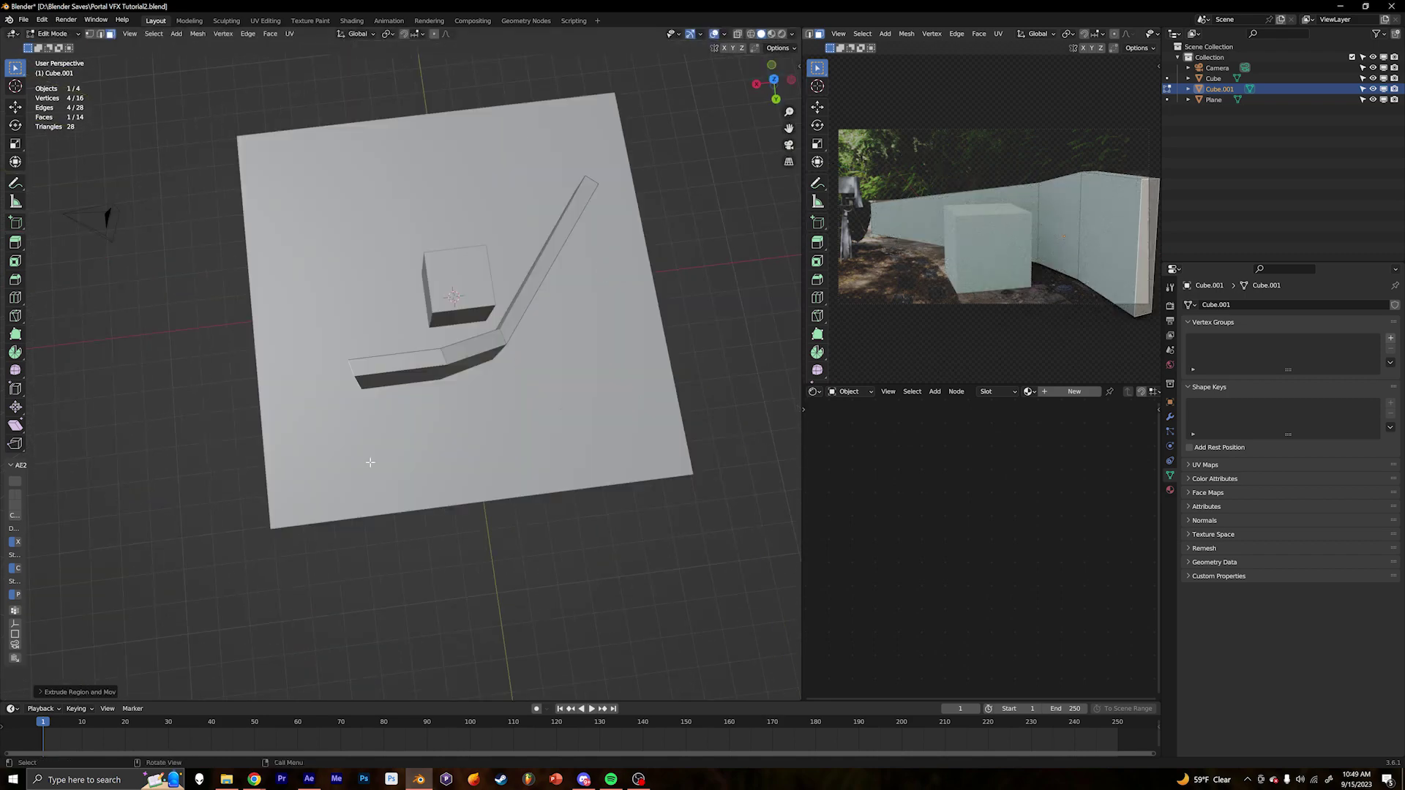
{"action": "key", "text": "KP_7"}
{"action": "key", "text": "r"}
{"action": "left_click", "coordinate": [597, 339]}
{"action": "key", "text": "g"}
{"action": "left_click", "coordinate": [599, 367]}
{"action": "mouse_move", "coordinate": [600, 367]}
{"action": "middle_mouse_down"}
{"action": "mouse_move", "coordinate": [500, 354]}
{"action": "mouse_move", "coordinate": [603, 389]}
{"action": "middle_mouse_up"}
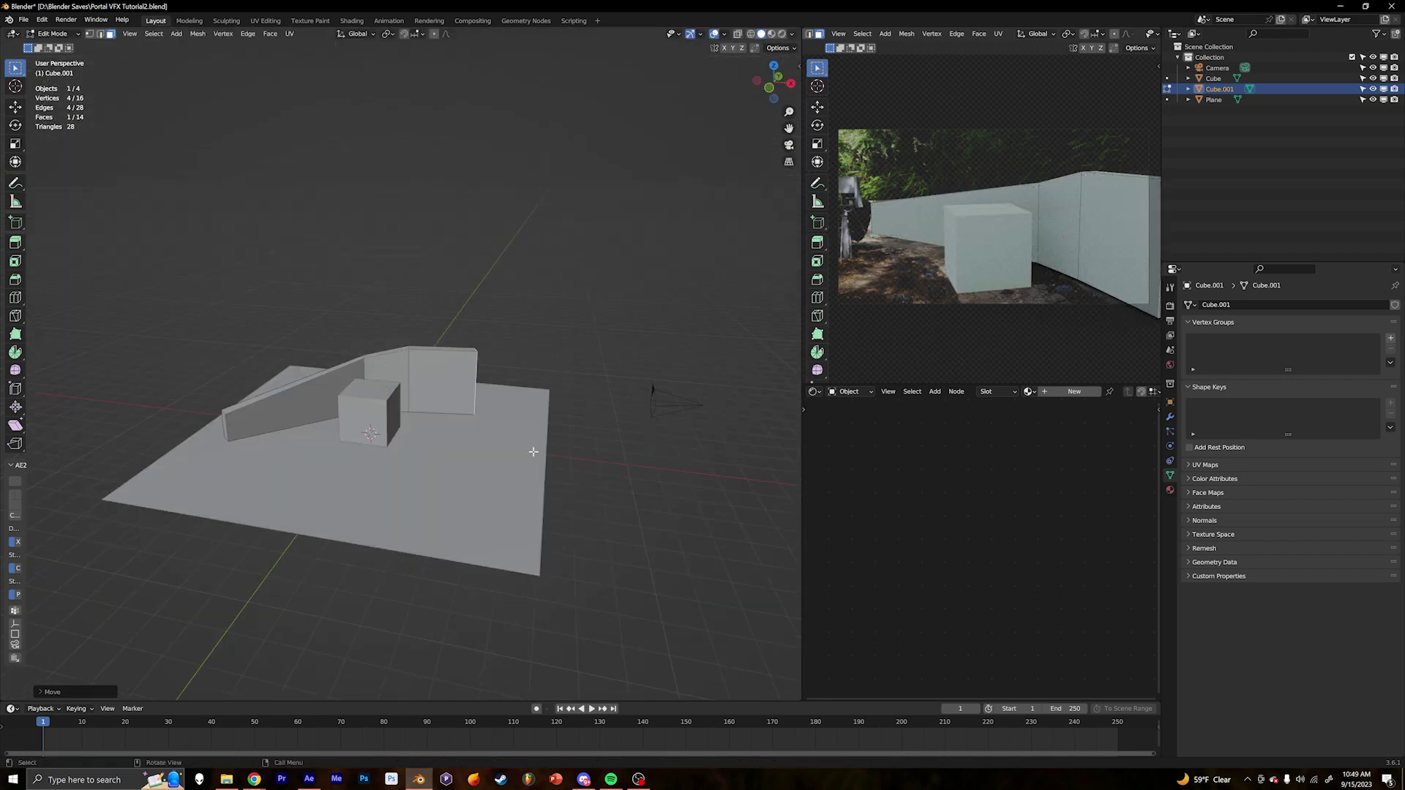
Leave mesh editing and make the wall object a shadow catcher.
{"action": "key", "text": "Tab"}
{"action": "middle_click_drag", "start_coordinate": [444, 389], "coordinate": [511, 451]}
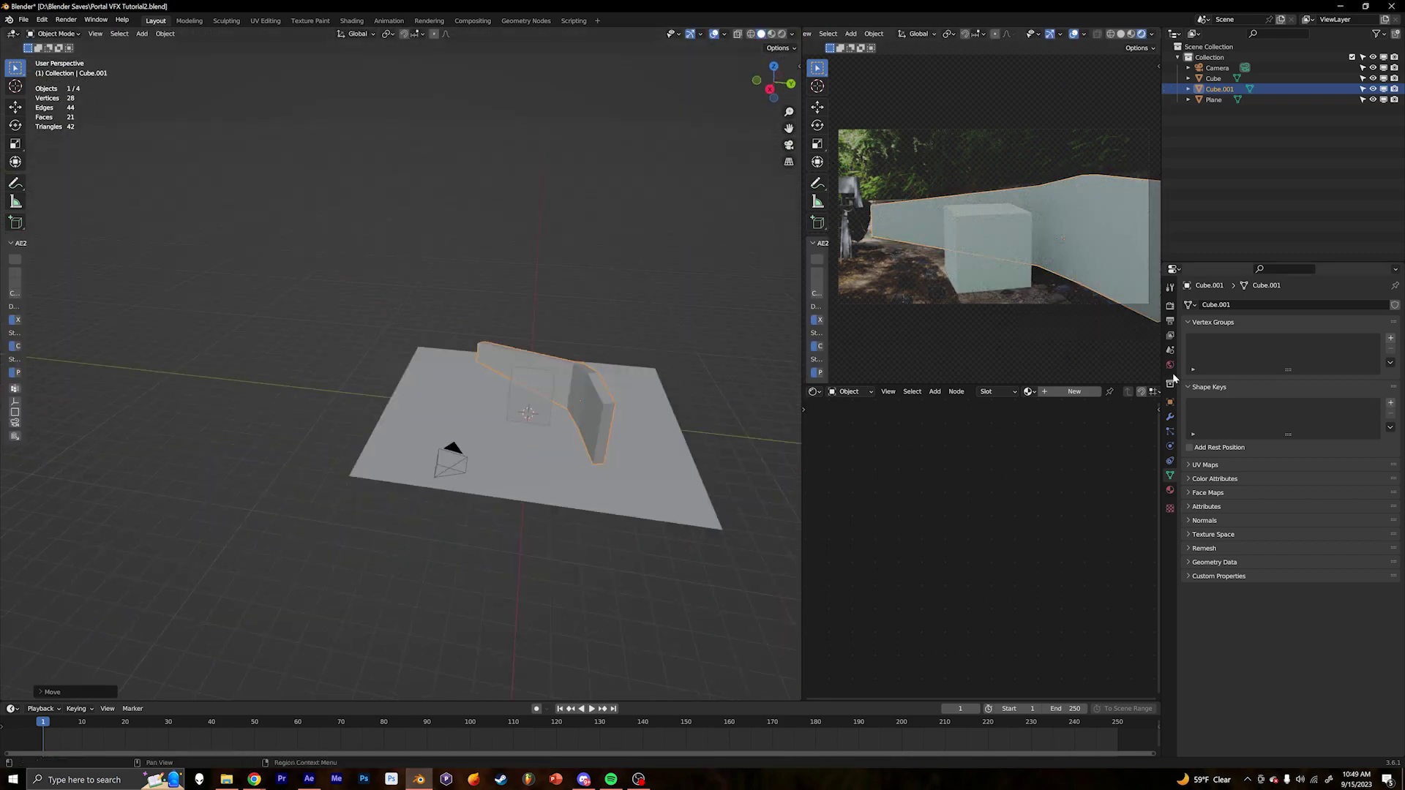
{"action": "left_click", "coordinate": [1170, 402]}
{"action": "left_click", "coordinate": [1271, 610]}
Select the end face of the wall's long section and move it about 5.4 m along X.
{"action": "left_click", "coordinate": [560, 546]}
{"action": "middle_click_drag", "start_coordinate": [560, 545], "coordinate": [315, 536]}
{"action": "scroll", "coordinate": [714, 545], "scroll_direction": "up", "scroll_amount": 3}
{"action": "key", "text": "Tab"}
{"action": "left_click", "coordinate": [307, 560]}
{"action": "key", "text": "g"}
{"action": "key", "text": "x"}
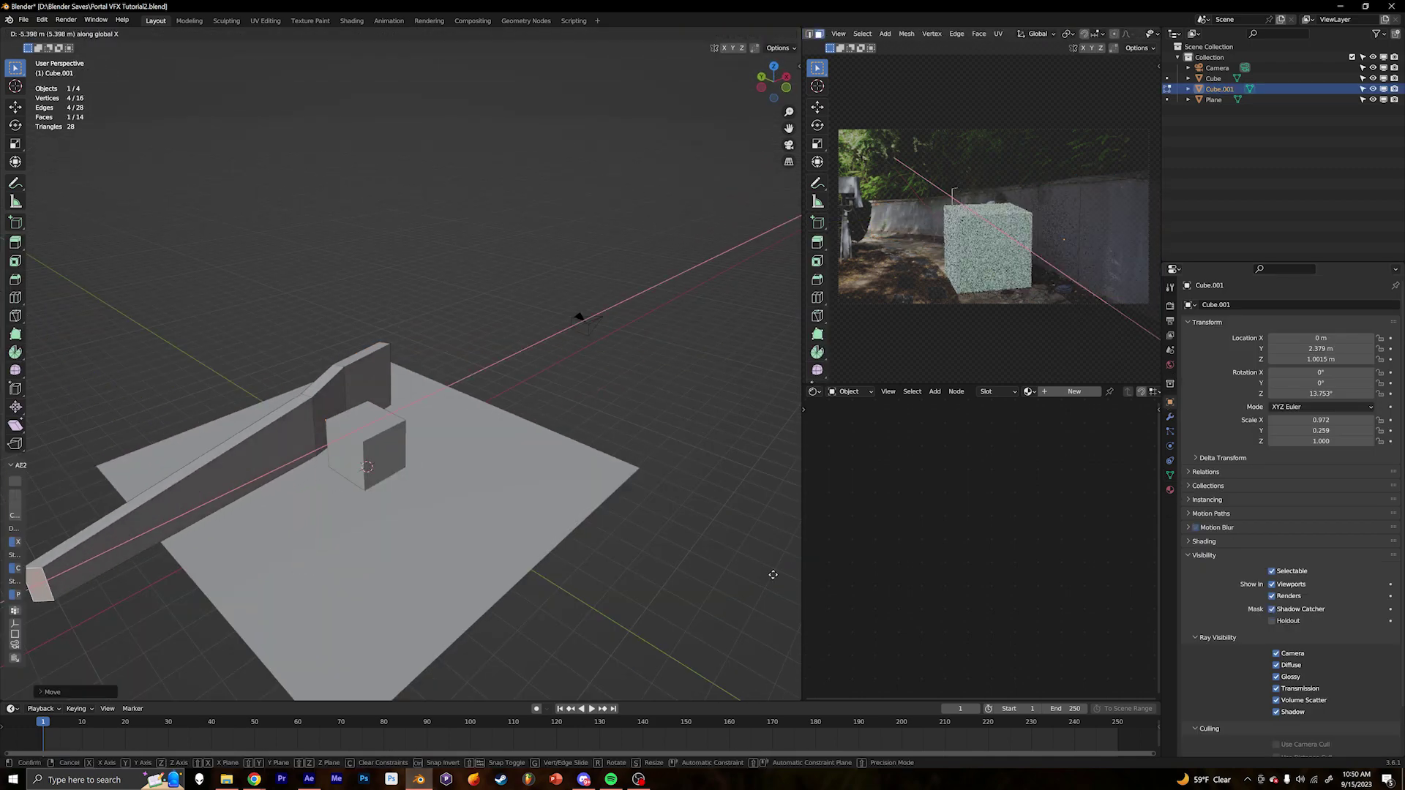
{"action": "left_click", "coordinate": [773, 575]}
Adjust the position of the same wall end face along Y.
{"action": "scroll", "coordinate": [629, 531], "scroll_direction": "down", "scroll_amount": 3}
{"action": "key", "text": "g"}
{"action": "key", "text": "y"}
{"action": "middle_click_drag", "start_coordinate": [489, 483], "coordinate": [634, 414]}
{"action": "left_click", "coordinate": [448, 493]}
{"action": "scroll", "coordinate": [518, 475], "scroll_direction": "up", "scroll_amount": 3}
{"action": "mouse_move", "coordinate": [635, 413]}
{"action": "middle_mouse_down"}
{"action": "mouse_move", "coordinate": [693, 433]}
{"action": "mouse_move", "coordinate": [643, 413]}
{"action": "middle_mouse_up"}
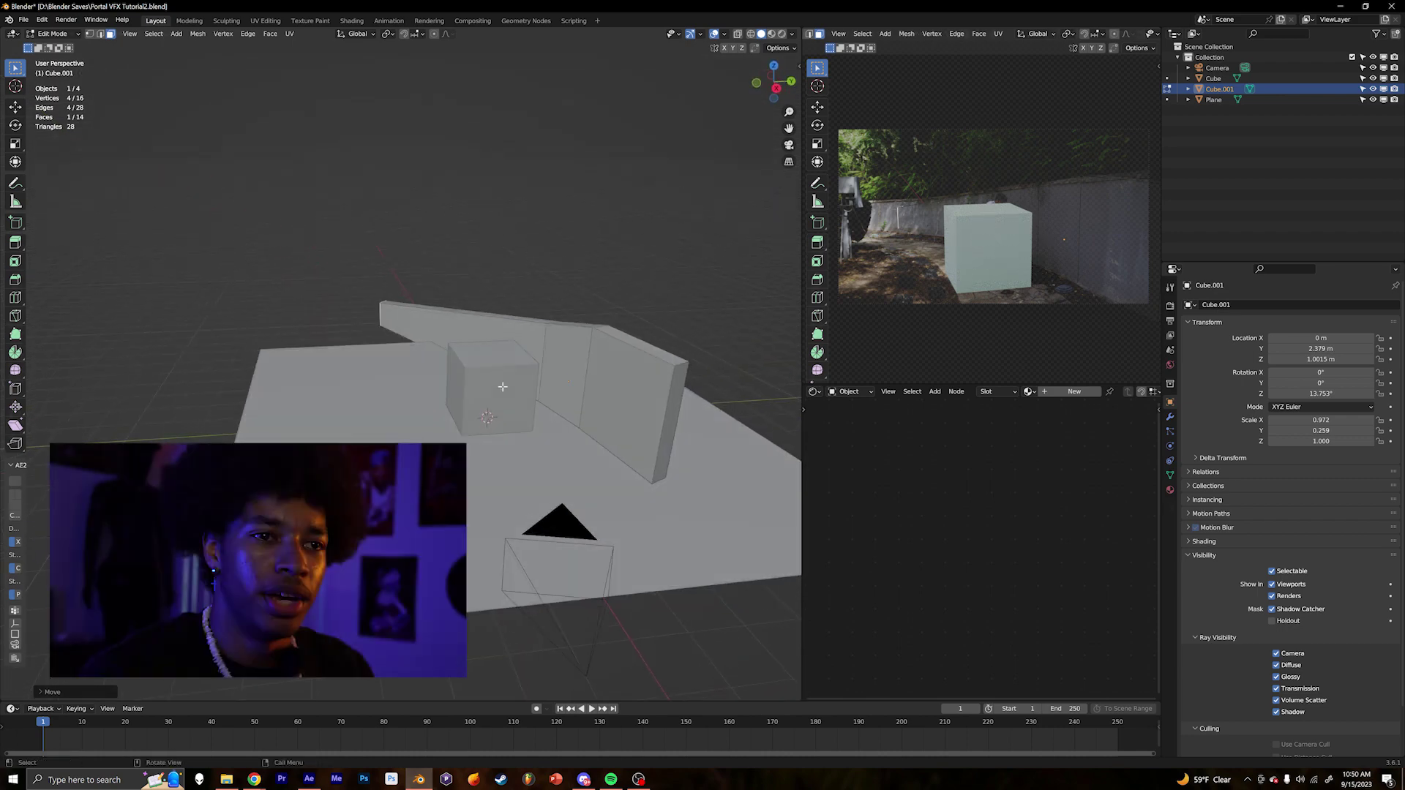
Leave mesh editing of the wall object.
{"action": "key", "text": "Tab"}
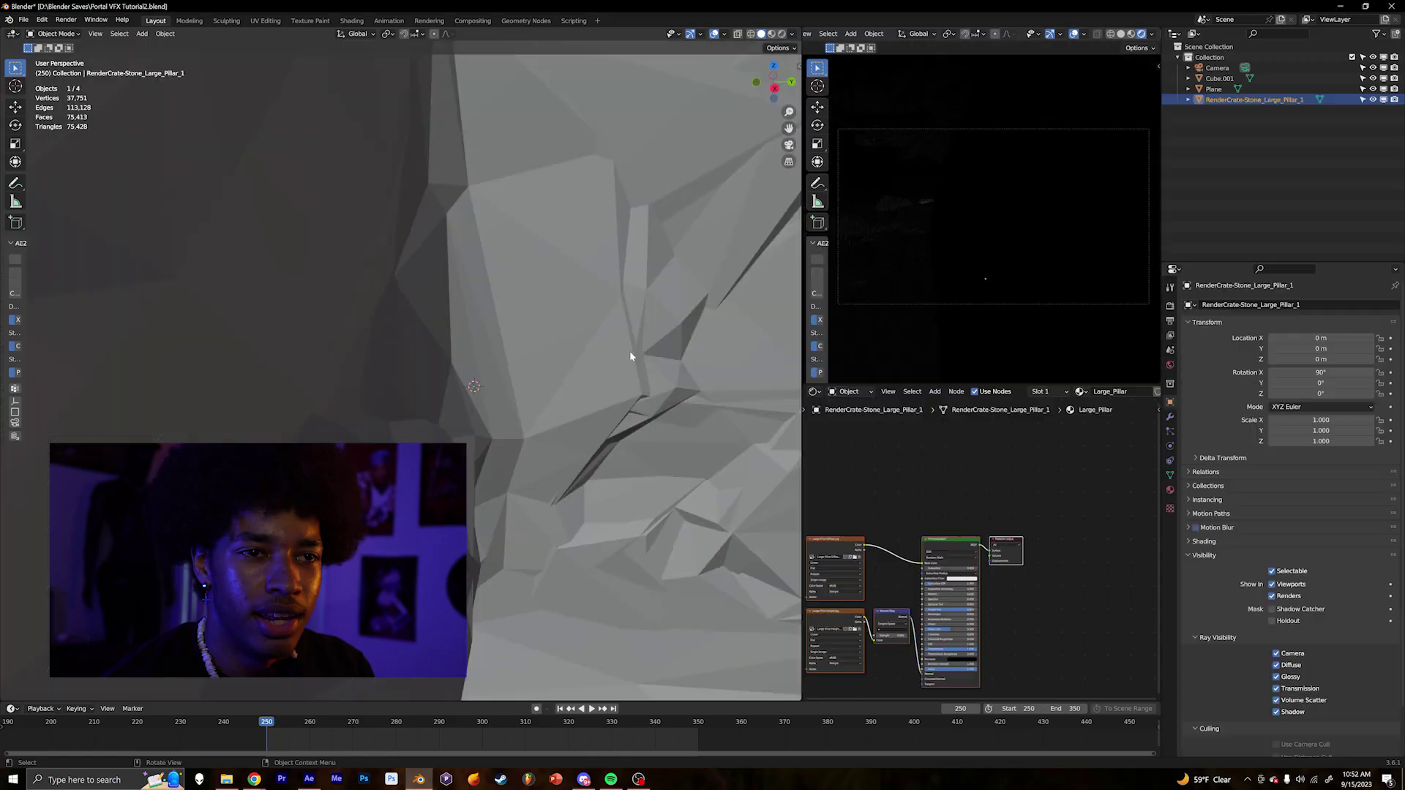
Scale the large stone pillar to about 0.016 and move it in top view to about X -1.144 m, Y -1.62 m.
{"action": "key", "text": "s"}
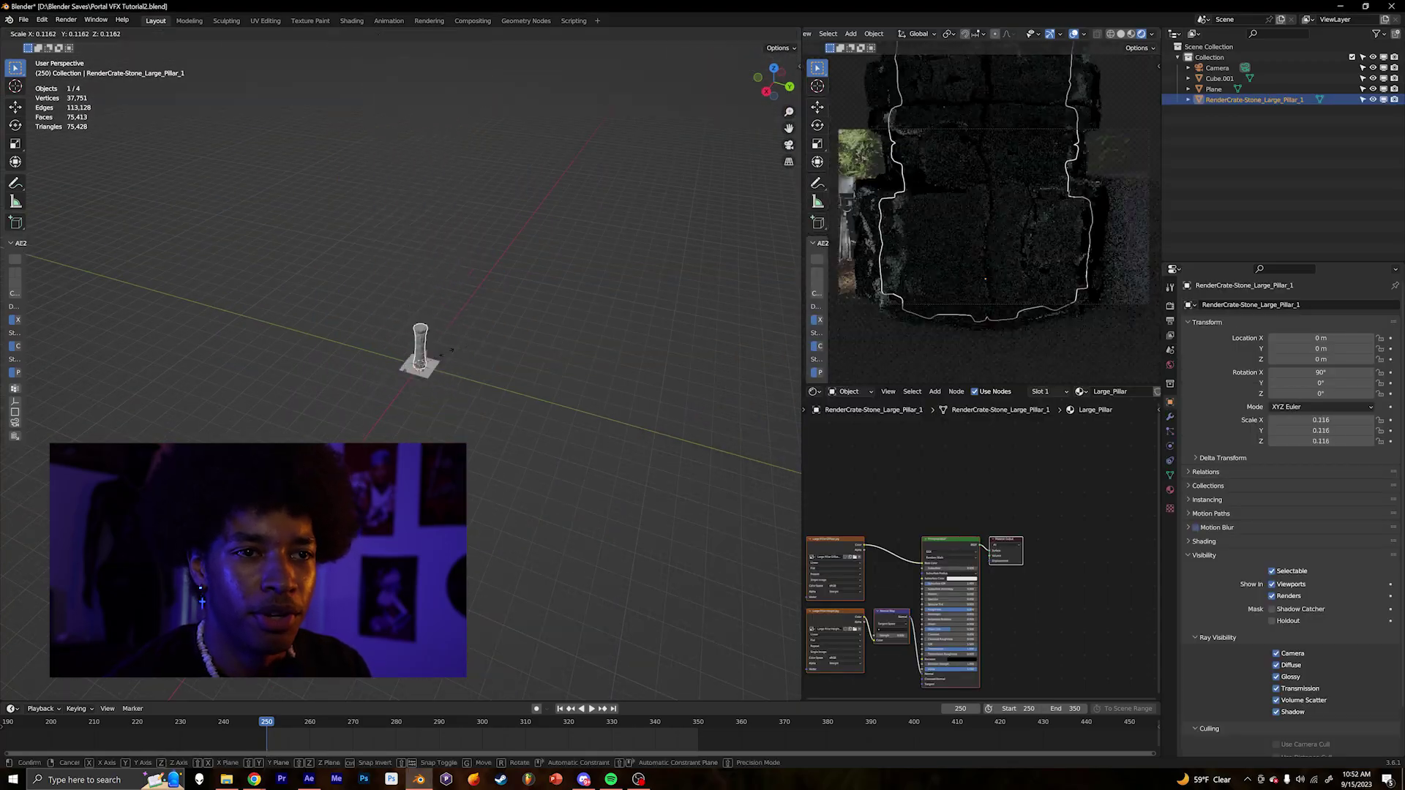
{"action": "left_click", "coordinate": [426, 356]}
{"action": "scroll", "coordinate": [432, 374], "scroll_direction": "up", "scroll_amount": 10}
{"action": "key", "text": "KP_7"}
{"action": "key", "text": "g"}
{"action": "left_click", "coordinate": [488, 488]}
{"action": "middle_click_drag", "start_coordinate": [486, 486], "coordinate": [389, 428]}
Import RenderCrate-Stone_Small_Pillar_1.obj as a Wavefront model.
{"action": "left_click", "coordinate": [23, 20]}
{"action": "mouse_move", "coordinate": [55, 163]}
{"action": "left_click", "coordinate": [210, 207]}
{"action": "double_click", "coordinate": [648, 284]}
{"action": "double_click", "coordinate": [721, 280]}
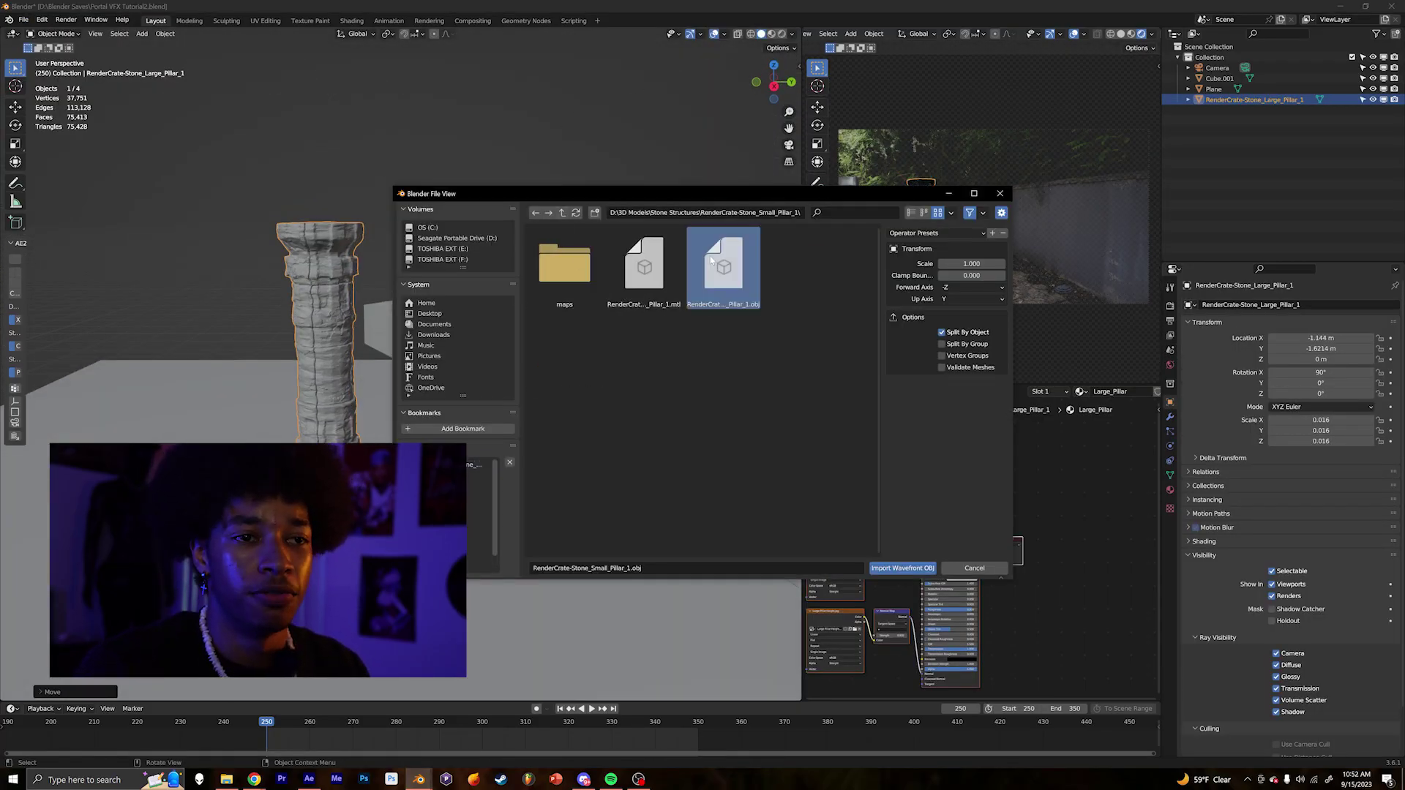
Scale the imported small stone pillar to about 0.016 so it suits the large pillar's size.
{"action": "scroll", "coordinate": [505, 356], "scroll_direction": "down", "scroll_amount": 8}
{"action": "key", "text": "s"}
{"action": "left_click", "coordinate": [423, 401]}
{"action": "key", "text": "s"}
{"action": "left_click", "coordinate": [525, 326]}
{"action": "scroll", "coordinate": [529, 329], "scroll_direction": "up", "scroll_amount": 6}
{"action": "middle_click_drag", "start_coordinate": [529, 329], "coordinate": [582, 423]}
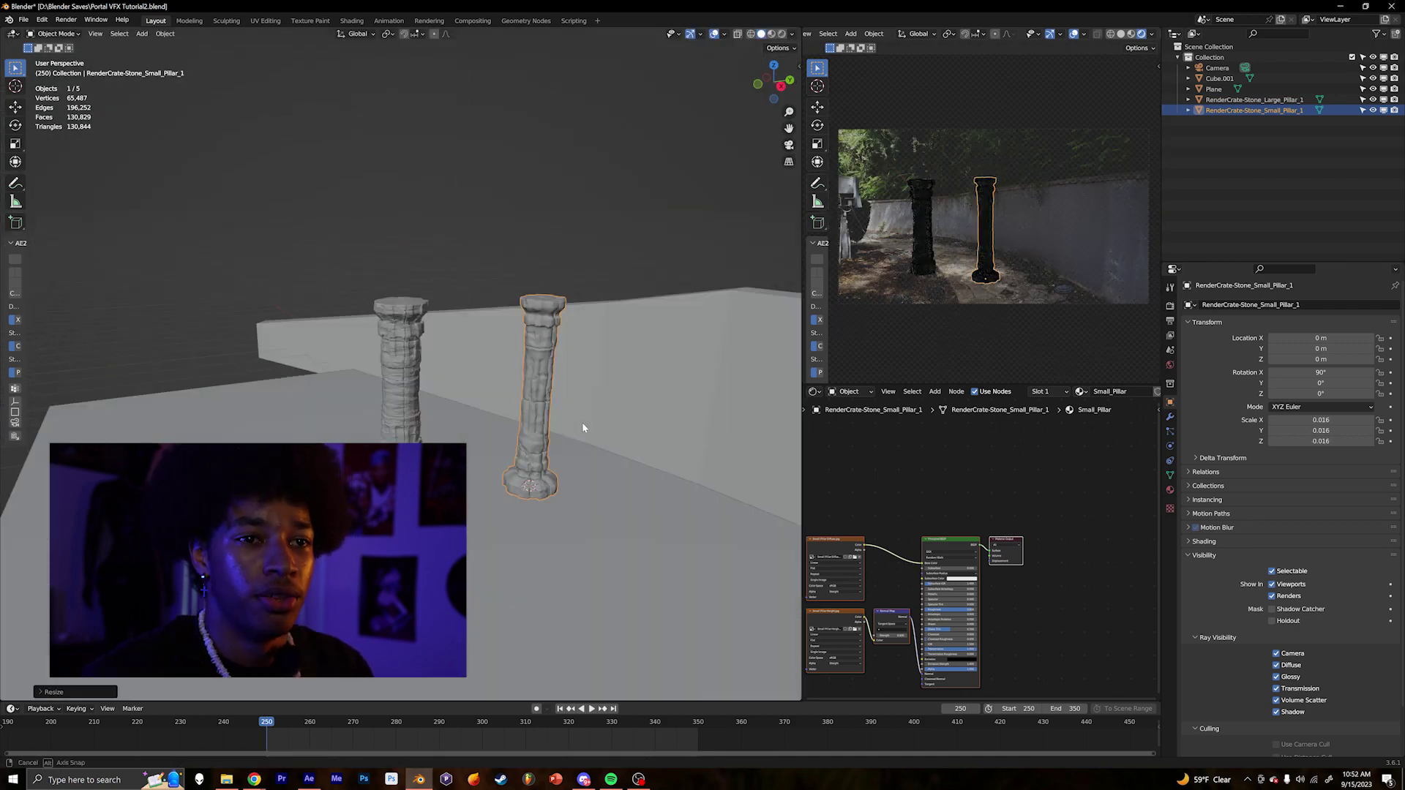
Position the small and large pillars in top view as the two sides of a gateway in front of the wall.
{"action": "key", "text": "KP_7"}
{"action": "key", "text": "g"}
{"action": "left_click", "coordinate": [597, 342]}
{"action": "left_click", "coordinate": [529, 425], "text": "shift"}
{"action": "key", "text": "g"}
{"action": "left_click", "coordinate": [543, 401]}
{"action": "middle_click_drag", "start_coordinate": [543, 401], "coordinate": [608, 427]}
{"action": "key", "text": "KP_7"}
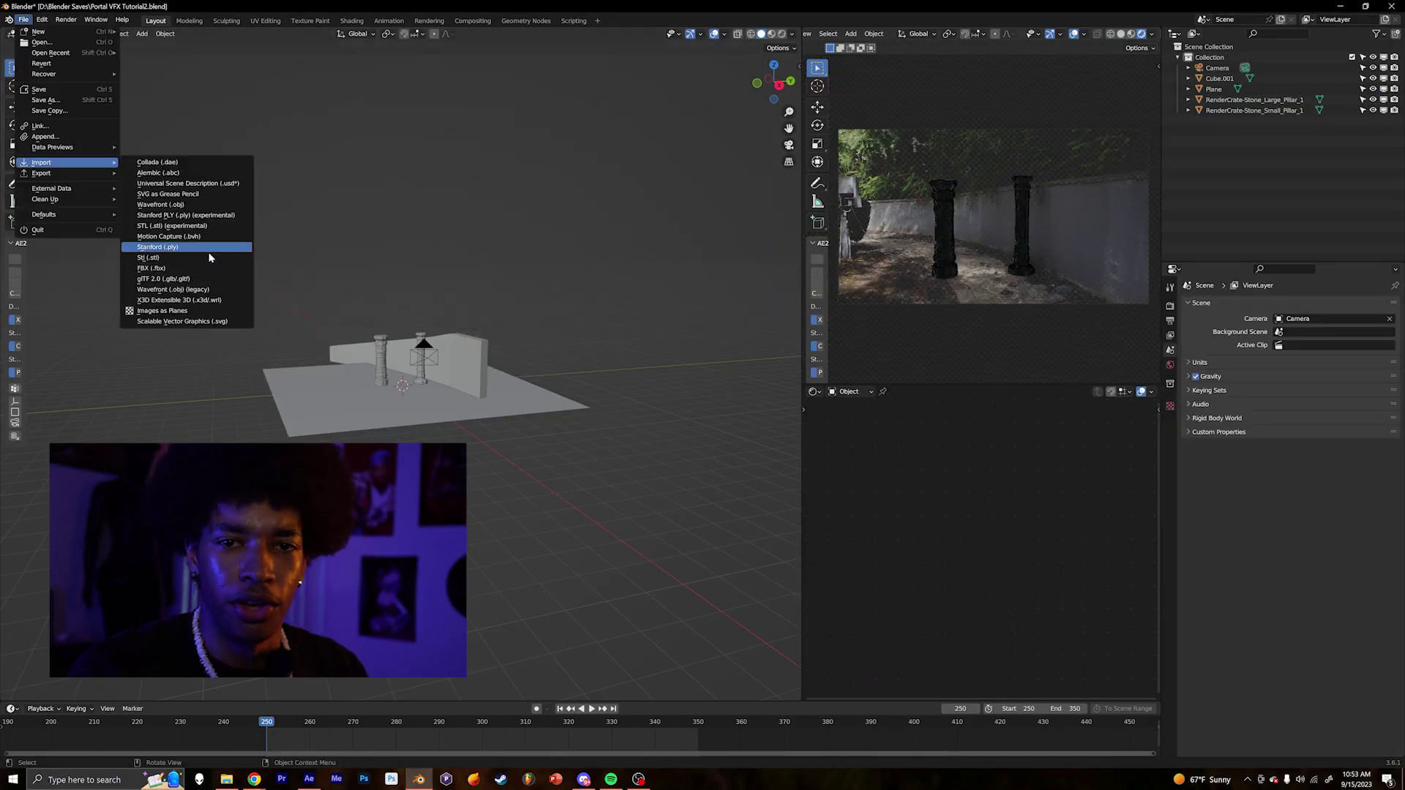
Import the stone segment and fit it across the pillar tops as a lintel, at Z about 2.82 m and scale about 0.018.
{"action": "left_click", "coordinate": [209, 250]}
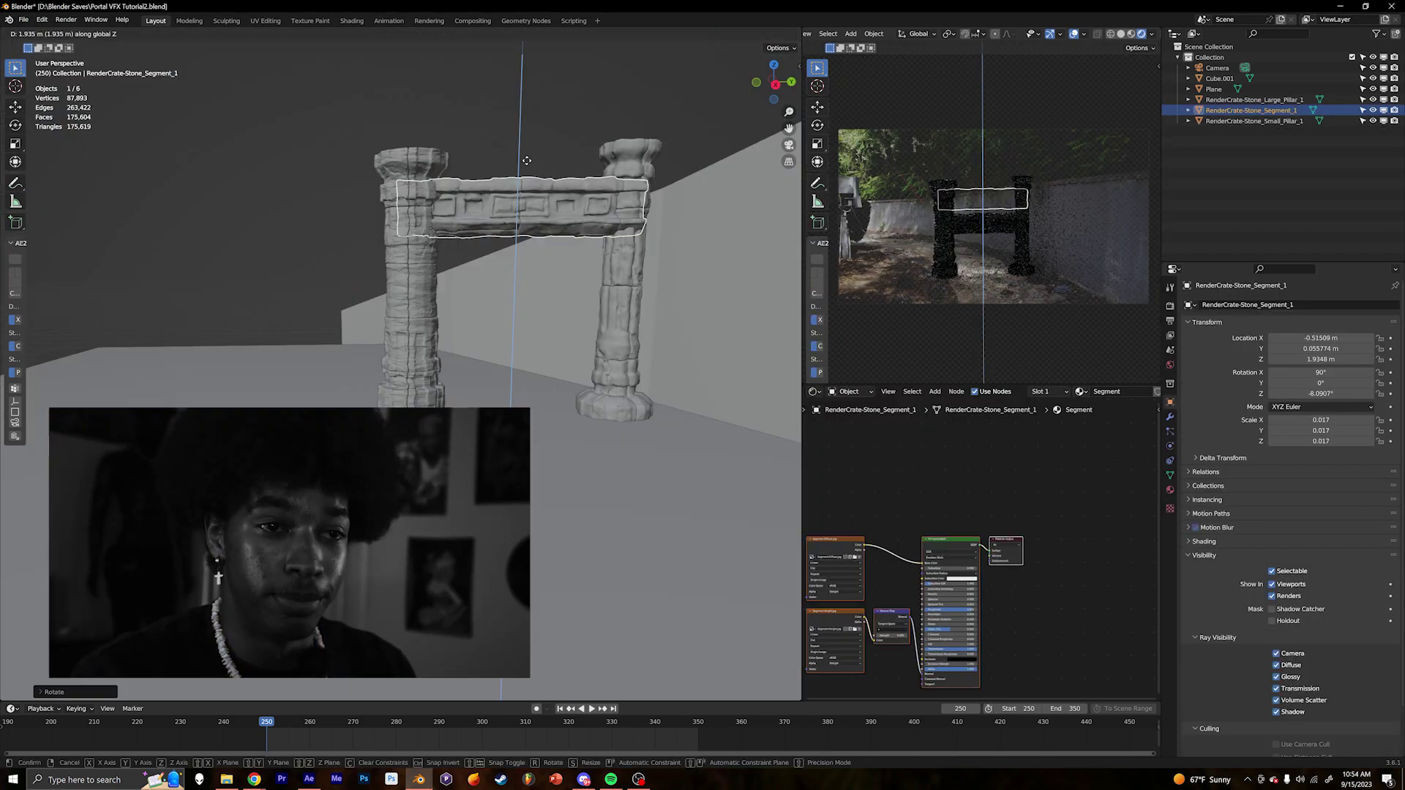
{"action": "key", "text": "g"}
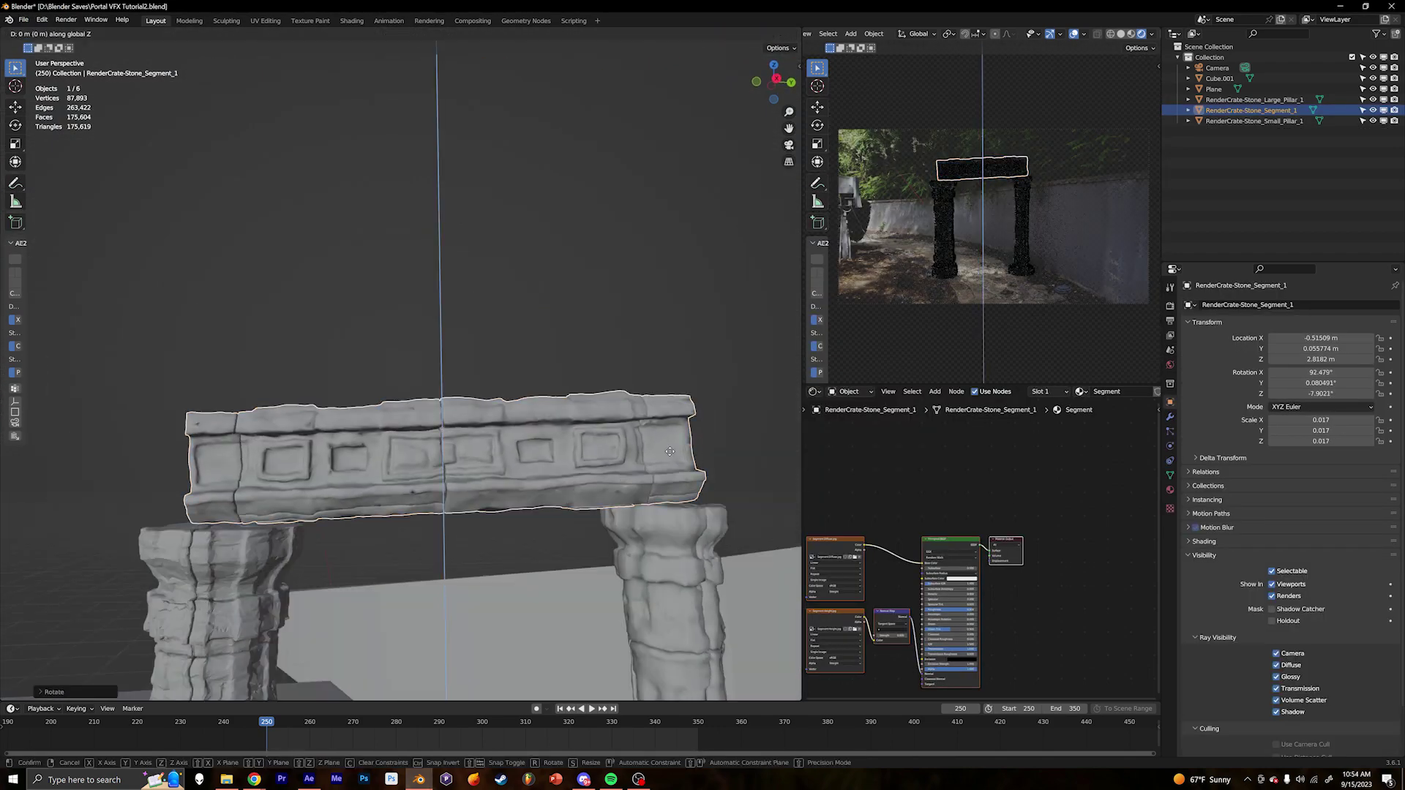
{"action": "key", "text": "s"}
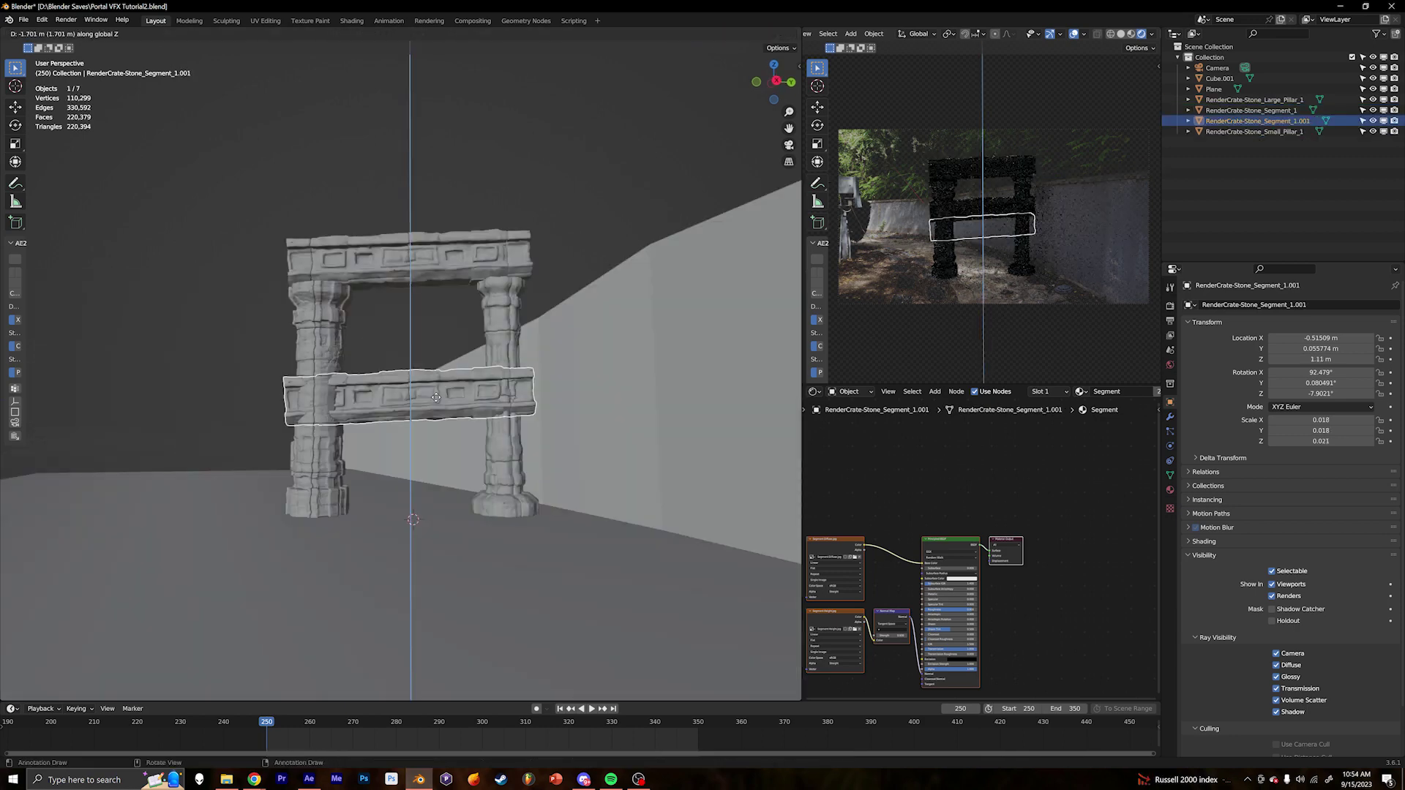
Lower the duplicated stone segment between the pillar bases and rotate it to form a partly buried threshold.
{"action": "key", "text": "g"}
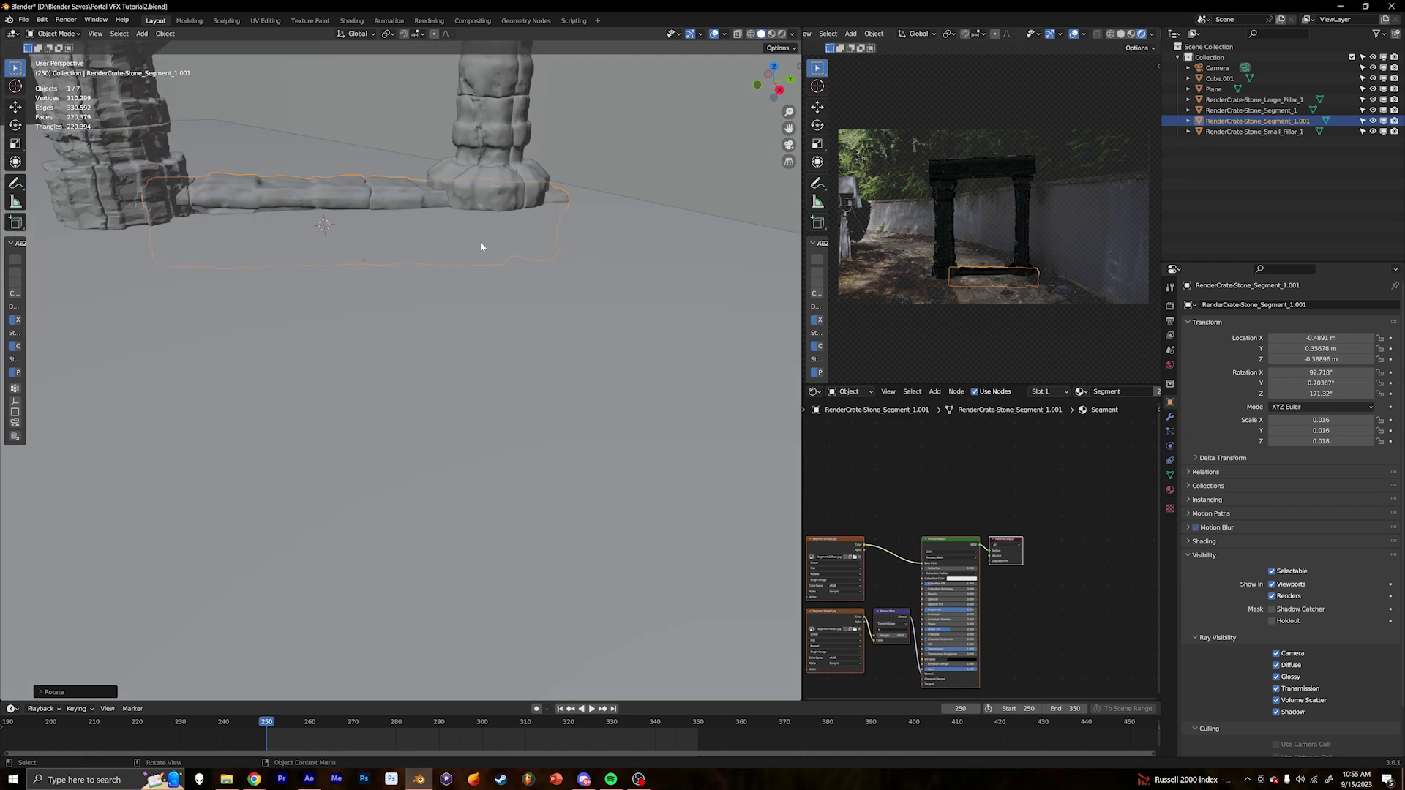
{"action": "key", "text": "r"}
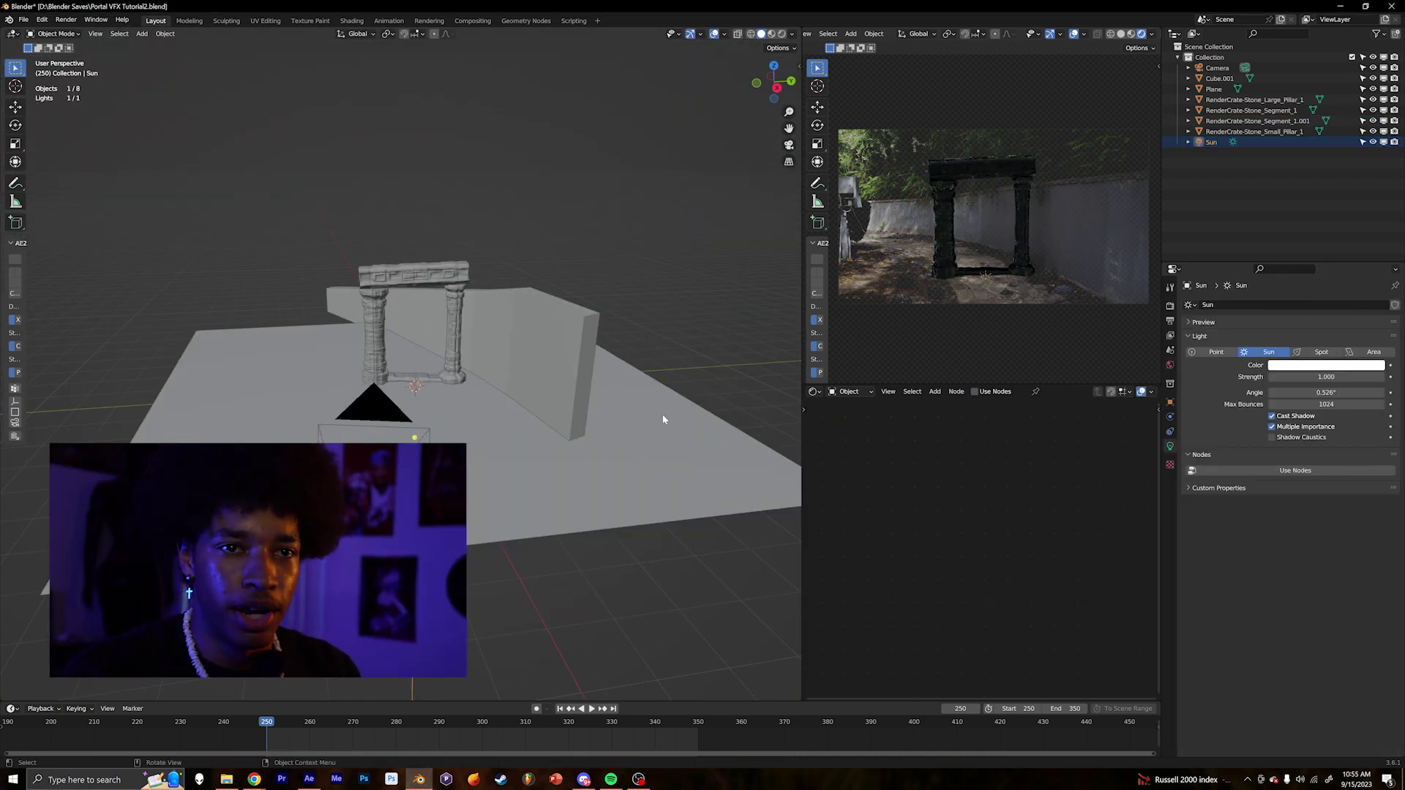
Move the sun light above the scene and rotate it about 48° so it shines diagonally onto the gateway.
{"action": "key", "text": "g"}
{"action": "left_click", "coordinate": [492, 224]}
{"action": "key", "text": "r"}
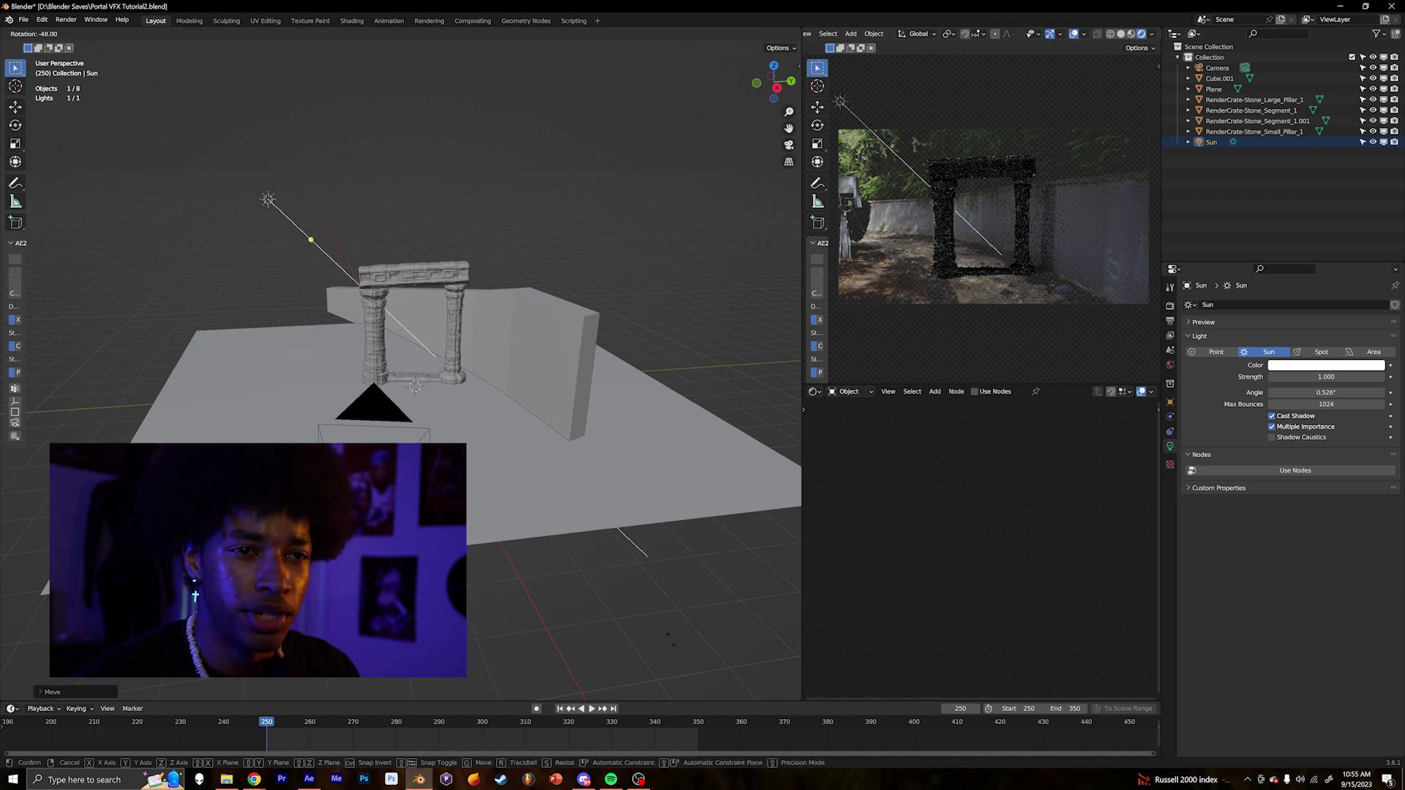
{"action": "left_click", "coordinate": [679, 589]}
{"action": "key", "text": "ctrl+z"}
Rotate the sun light around Z and refine its tilt so the gateway's shadow falls on the adjacent wall.
{"action": "middle_click_drag", "start_coordinate": [678, 589], "coordinate": [529, 390]}
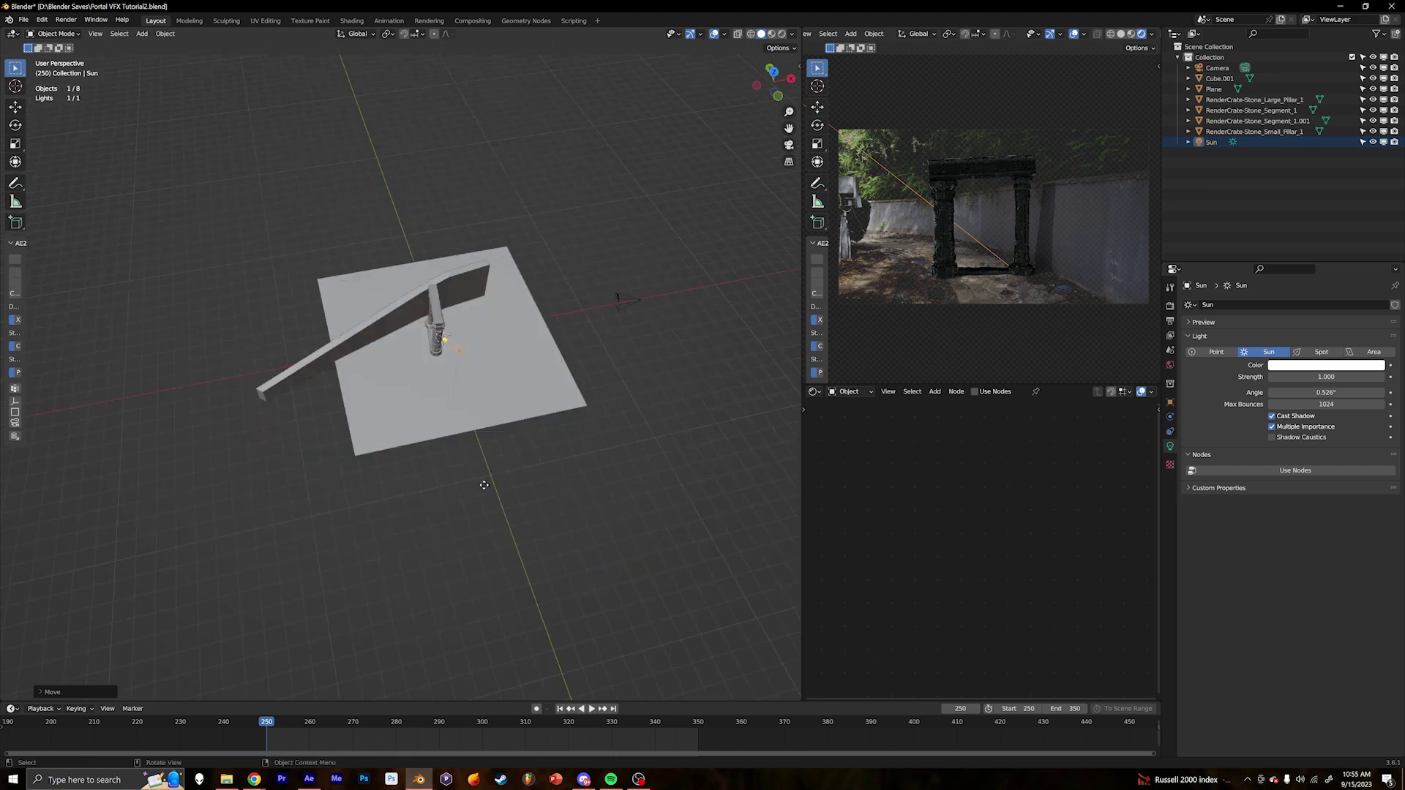
{"action": "key", "text": "r"}
{"action": "key", "text": "z"}
{"action": "left_click", "coordinate": [496, 401]}
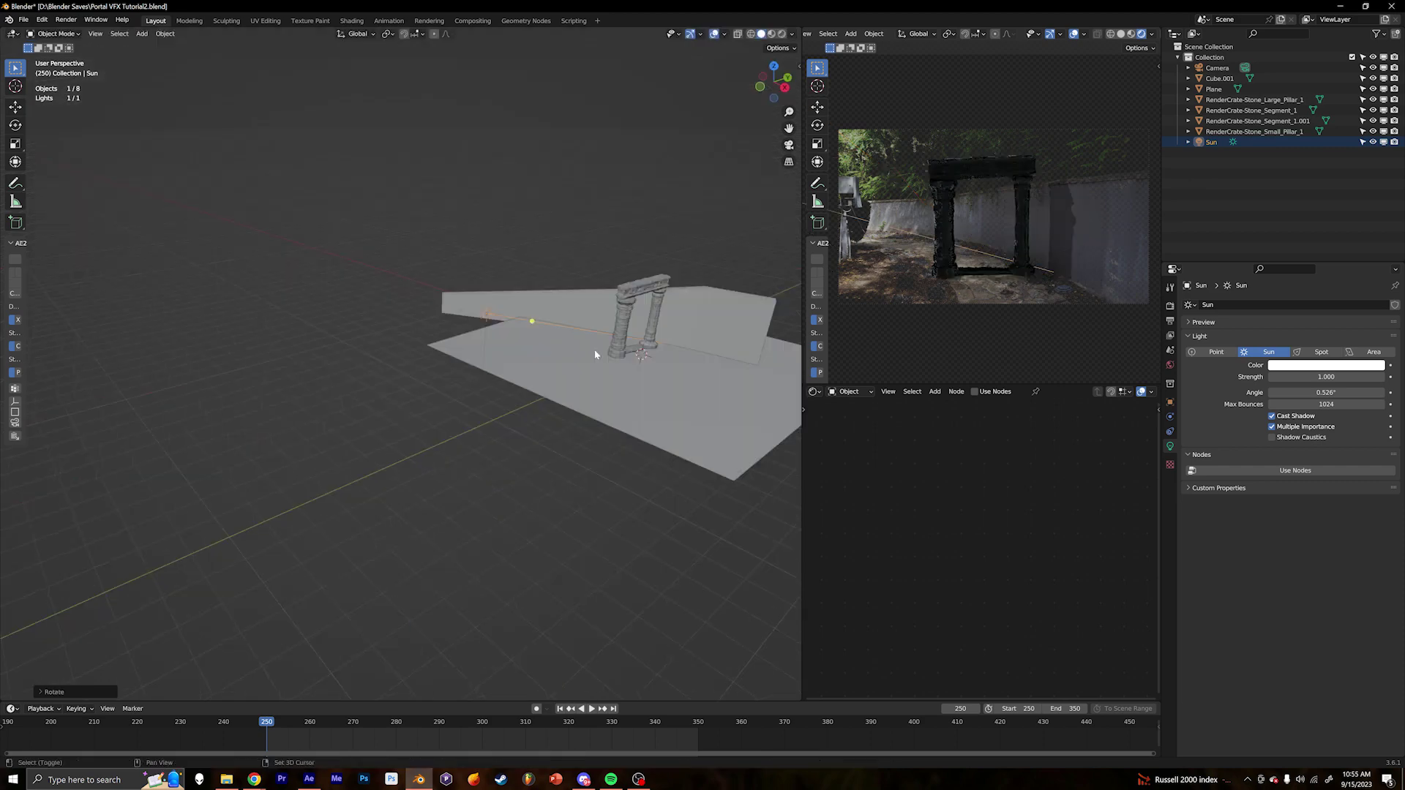
{"action": "middle_click_drag", "start_coordinate": [595, 355], "coordinate": [554, 400]}
{"action": "key", "text": "r"}
{"action": "key", "text": "x"}
{"action": "key", "text": "z"}
{"action": "left_click", "coordinate": [666, 408]}
{"action": "middle_click_drag", "start_coordinate": [666, 413], "coordinate": [529, 505]}
Give the sun light a warm tint with hue 0.104 and saturation 0.115, and set its strength to 10.
{"action": "left_click", "coordinate": [1326, 365]}
{"action": "left_click_drag", "start_coordinate": [1330, 263], "coordinate": [1330, 265]}
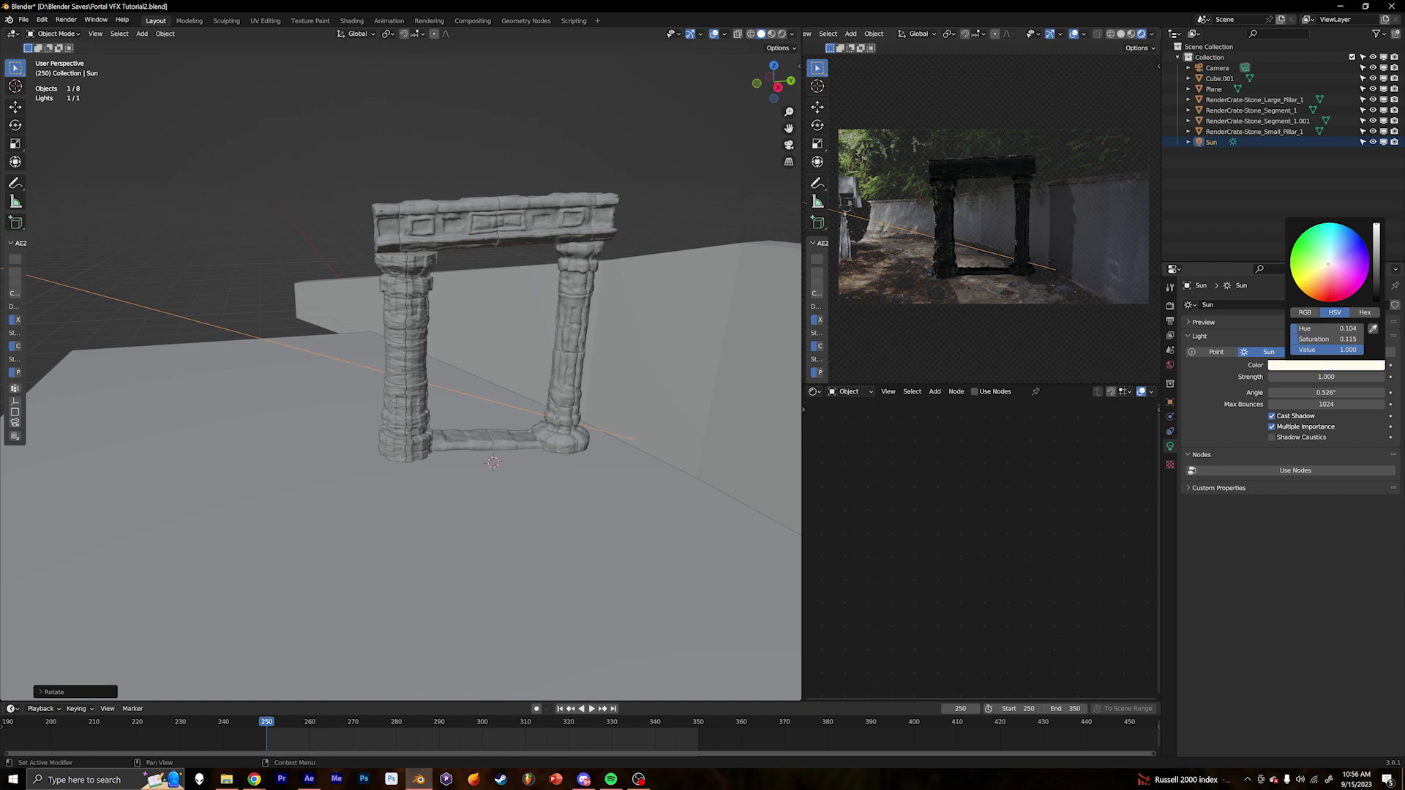
{"action": "left_click", "coordinate": [1310, 377]}
{"action": "type", "text": "10"}
{"action": "key", "text": "Return"}
Save the file and render the current frame to inspect the gateway and its shadow up close.
{"action": "left_click", "coordinate": [1170, 365]}
{"action": "key", "text": "ctrl+s"}
{"action": "key", "text": "F12"}
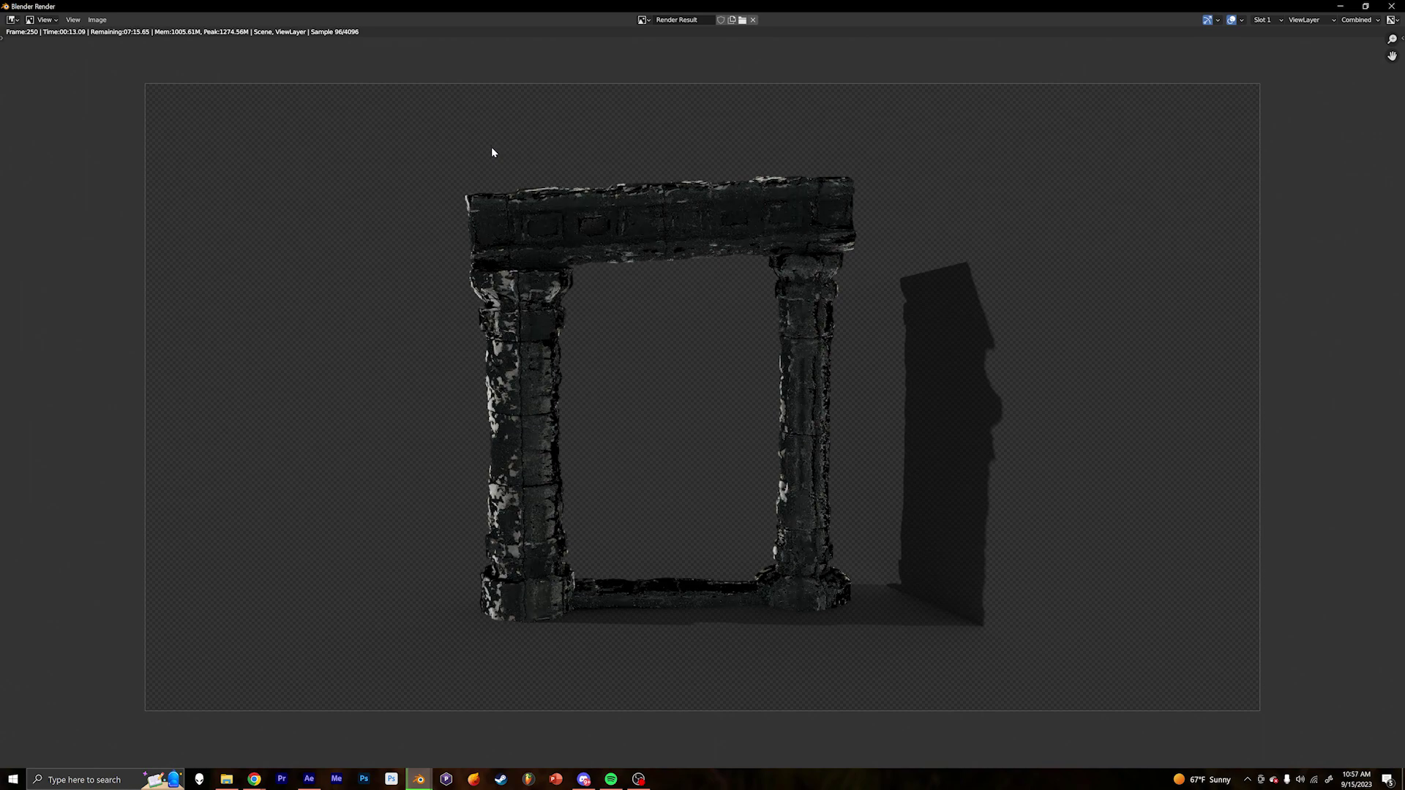
{"action": "scroll", "coordinate": [442, 354], "scroll_direction": "up", "scroll_amount": 5}
{"action": "scroll", "coordinate": [423, 357], "scroll_direction": "down", "scroll_amount": 4}
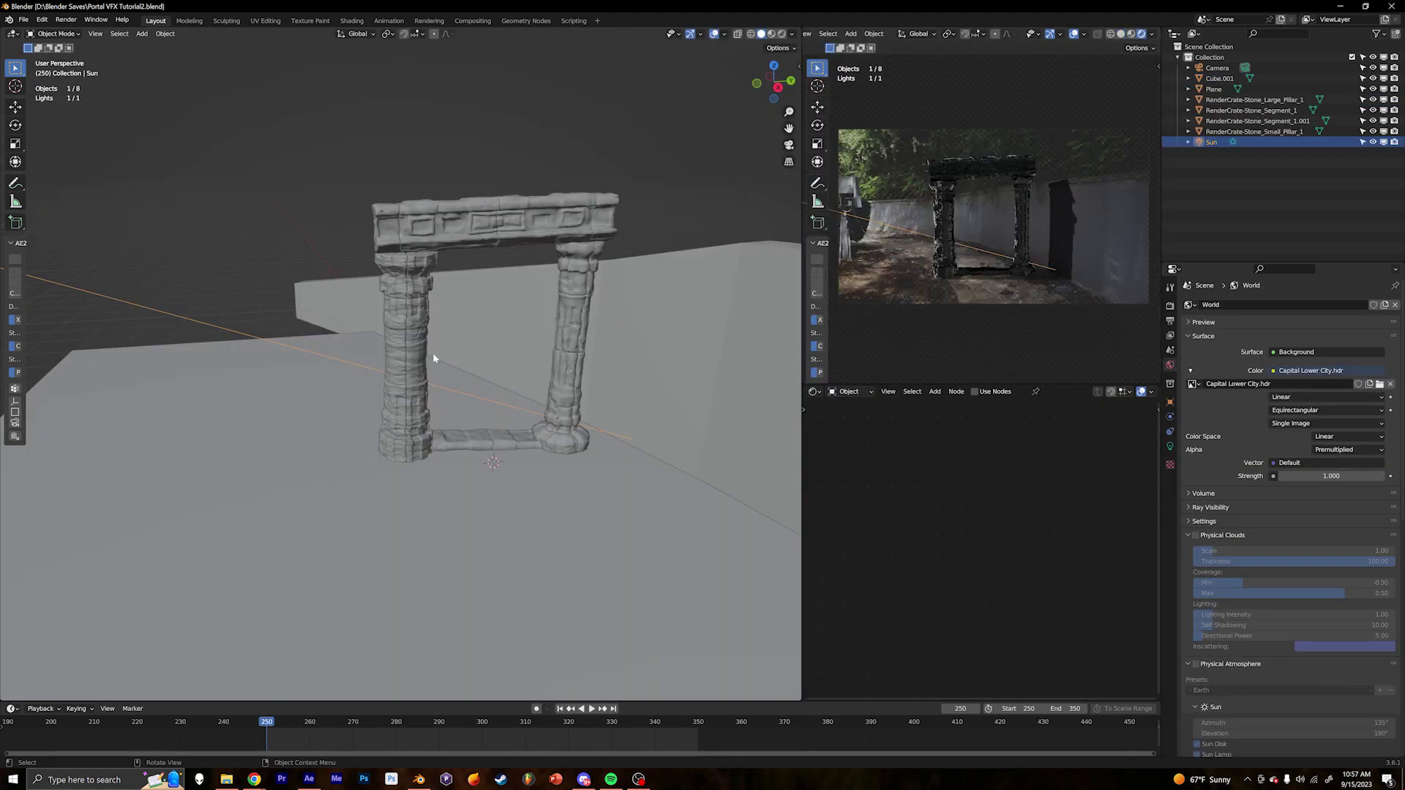
Return to the sun light's settings and set its strength to 8.930 and its angle to 1.63°.
{"action": "middle_click_drag", "start_coordinate": [432, 352], "coordinate": [508, 420]}
{"action": "left_click", "coordinate": [1171, 446]}
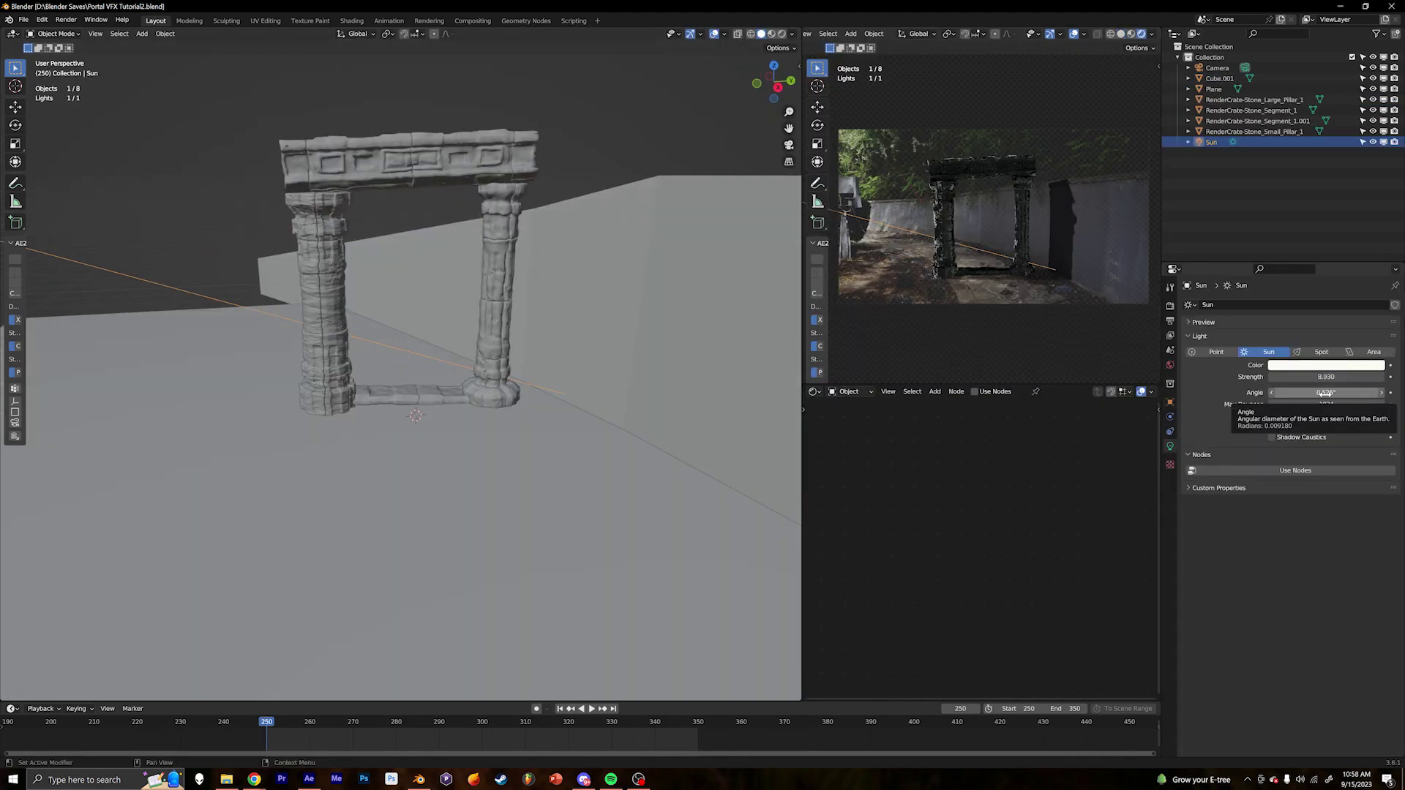
Add an upright plane filling the gateway opening and give it a black material with zero specular.
{"action": "key", "text": "shift+a"}
{"action": "mouse_move", "coordinate": [439, 354]}
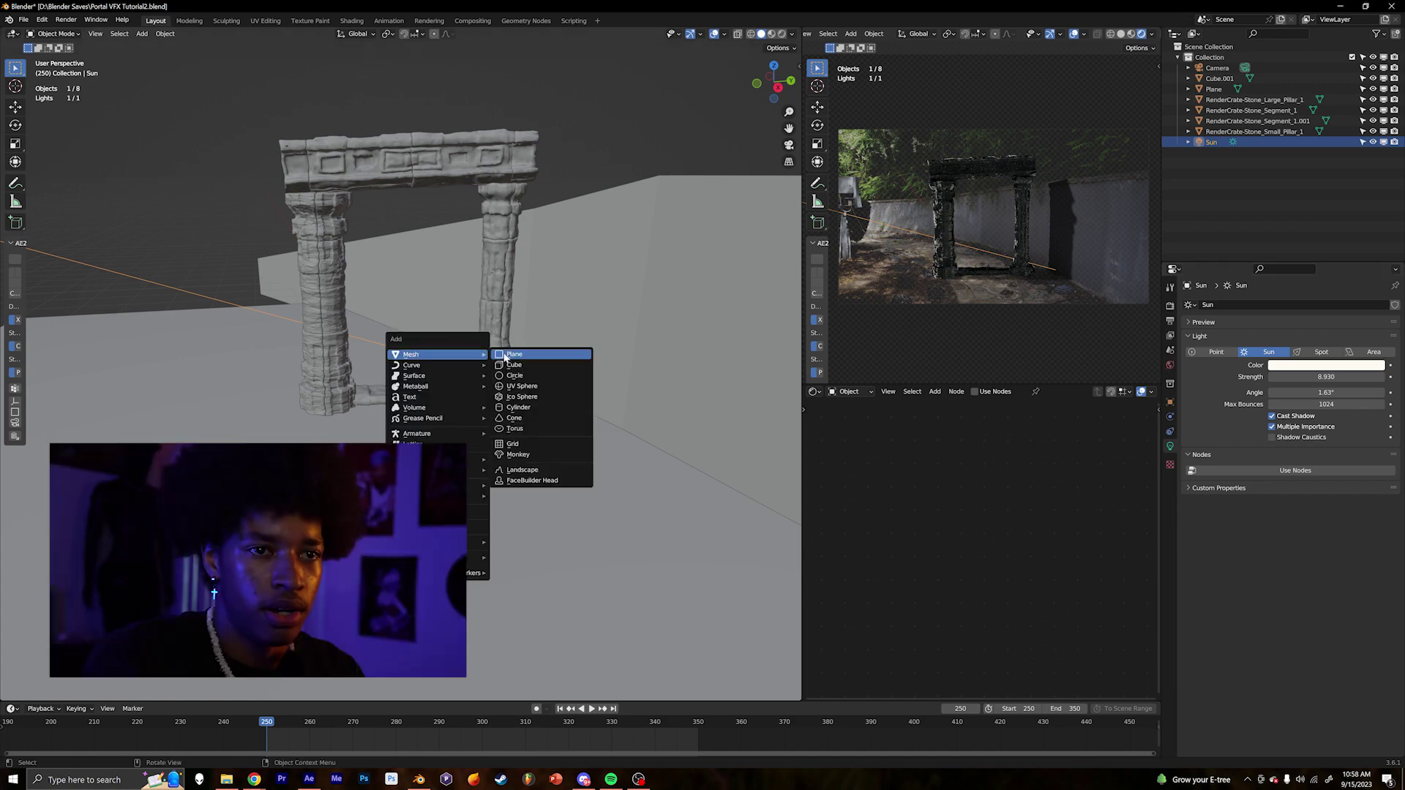
{"action": "left_click", "coordinate": [505, 357]}
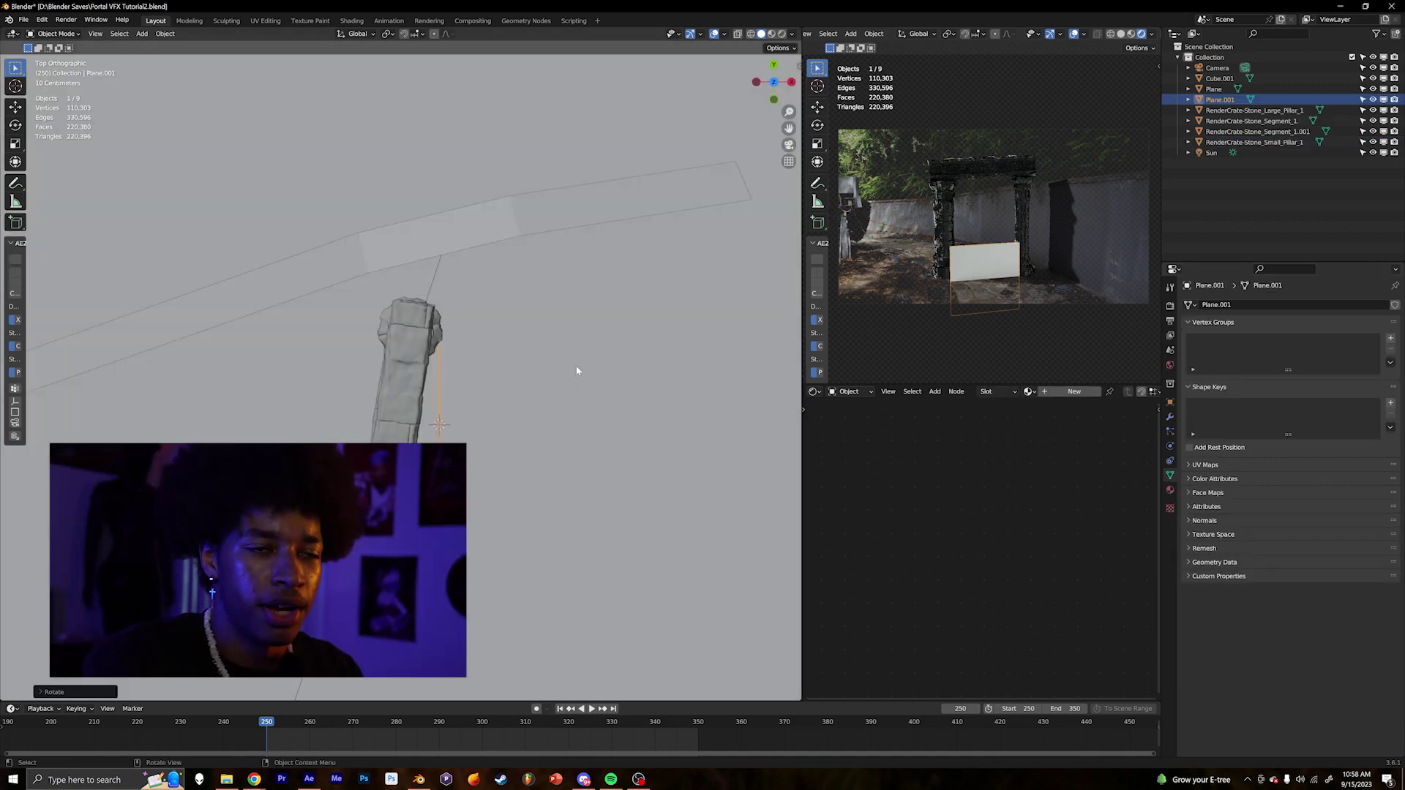
{"action": "middle_click_drag", "start_coordinate": [577, 367], "coordinate": [542, 376]}
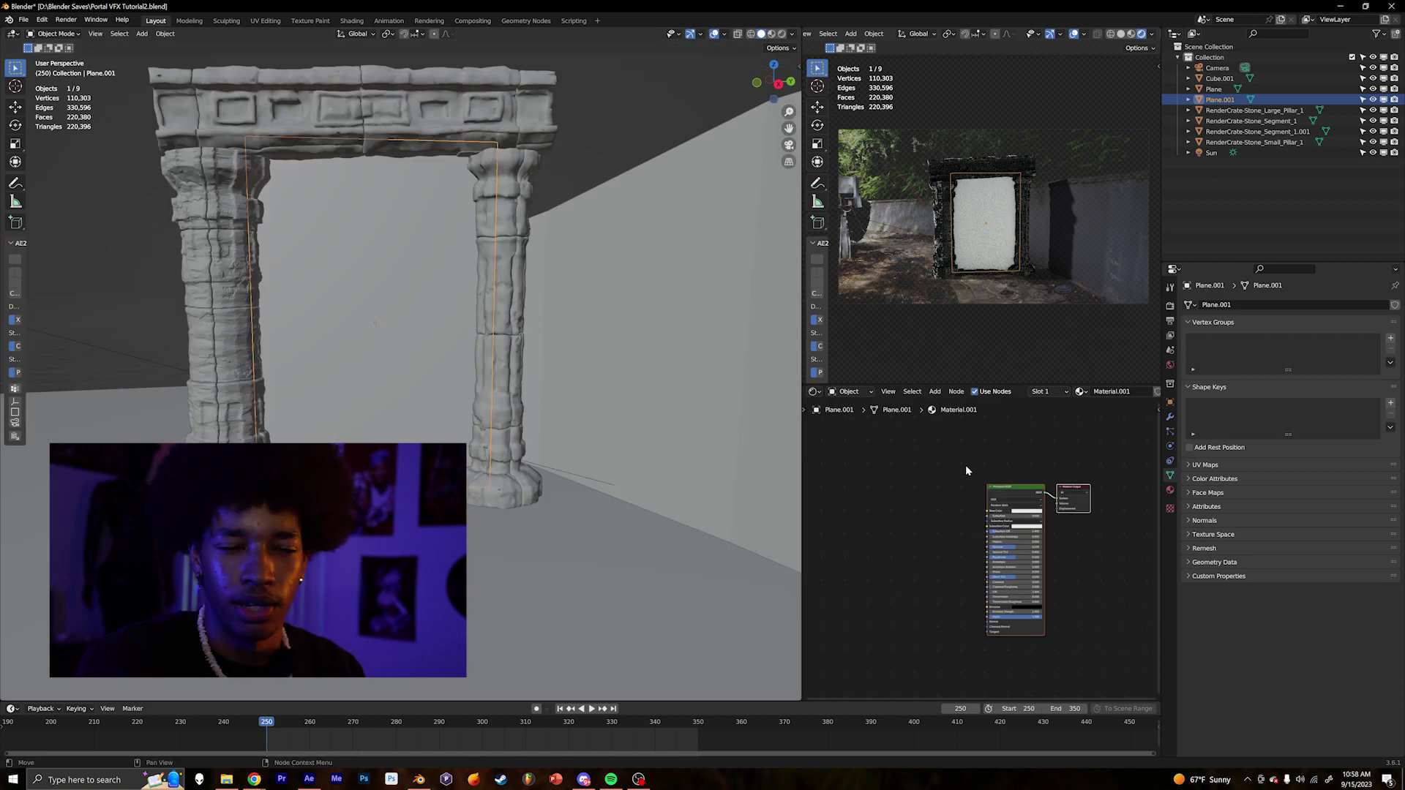
{"action": "left_click", "coordinate": [1002, 596]}
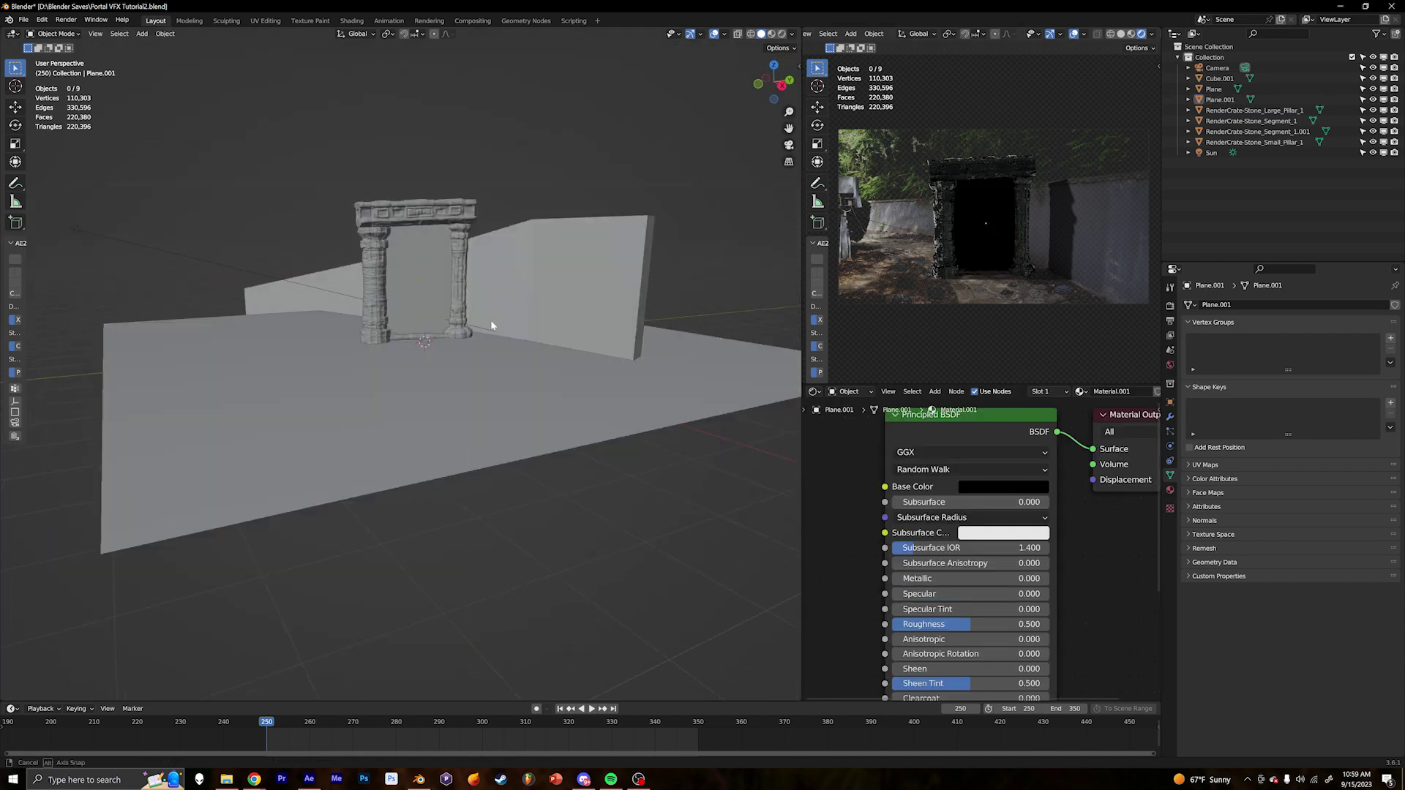
Select the gateway parts together and scale the whole portal.
{"action": "left_click", "coordinate": [389, 357], "text": "shift"}
{"action": "key", "text": "ctrl+z"}
{"action": "left_click", "coordinate": [409, 338], "text": "shift"}
{"action": "key", "text": "s"}
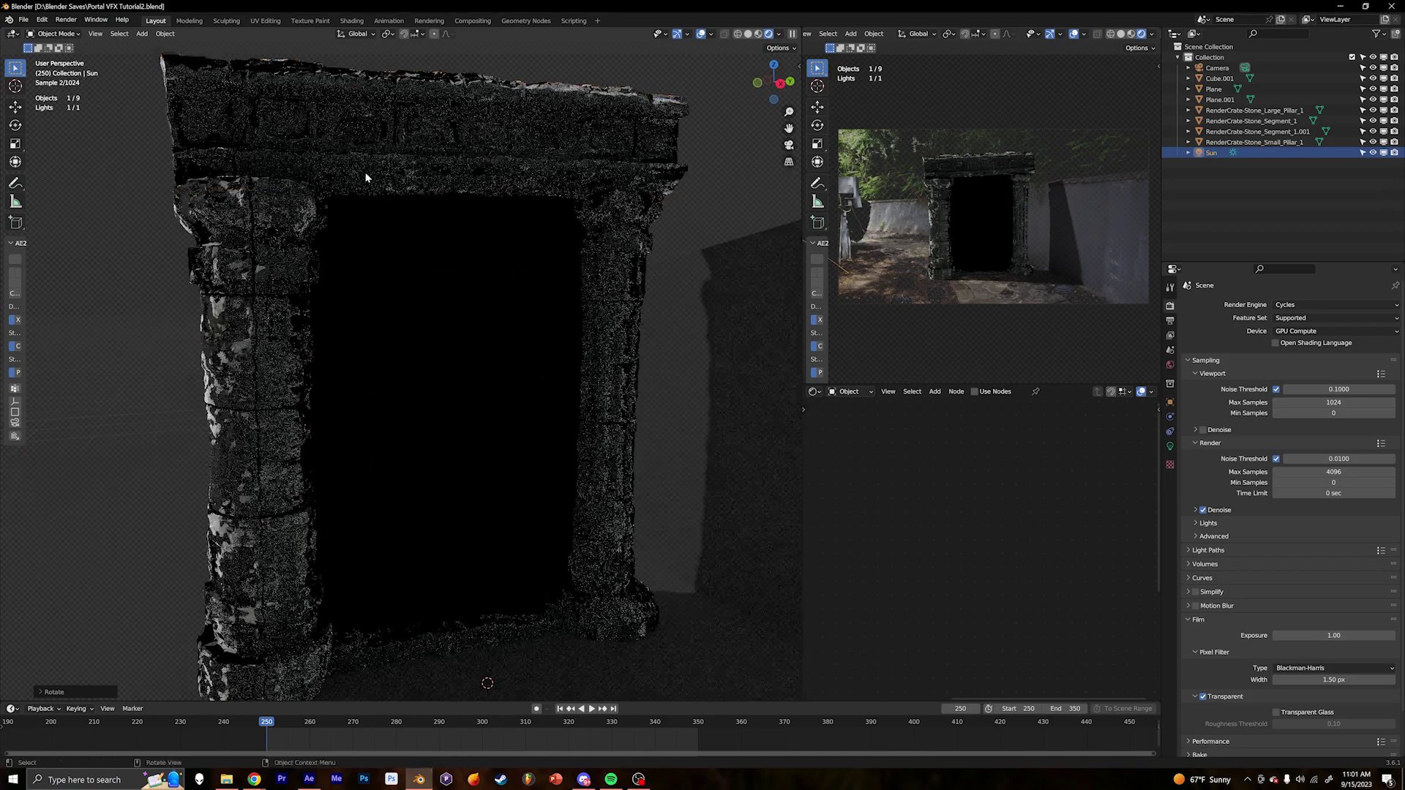
Set the roughness of the lintel's Segment material to about 0.498.
{"action": "middle_click_drag", "start_coordinate": [893, 551], "coordinate": [850, 481]}
{"action": "left_click_drag", "start_coordinate": [1033, 575], "coordinate": [1044, 578]}
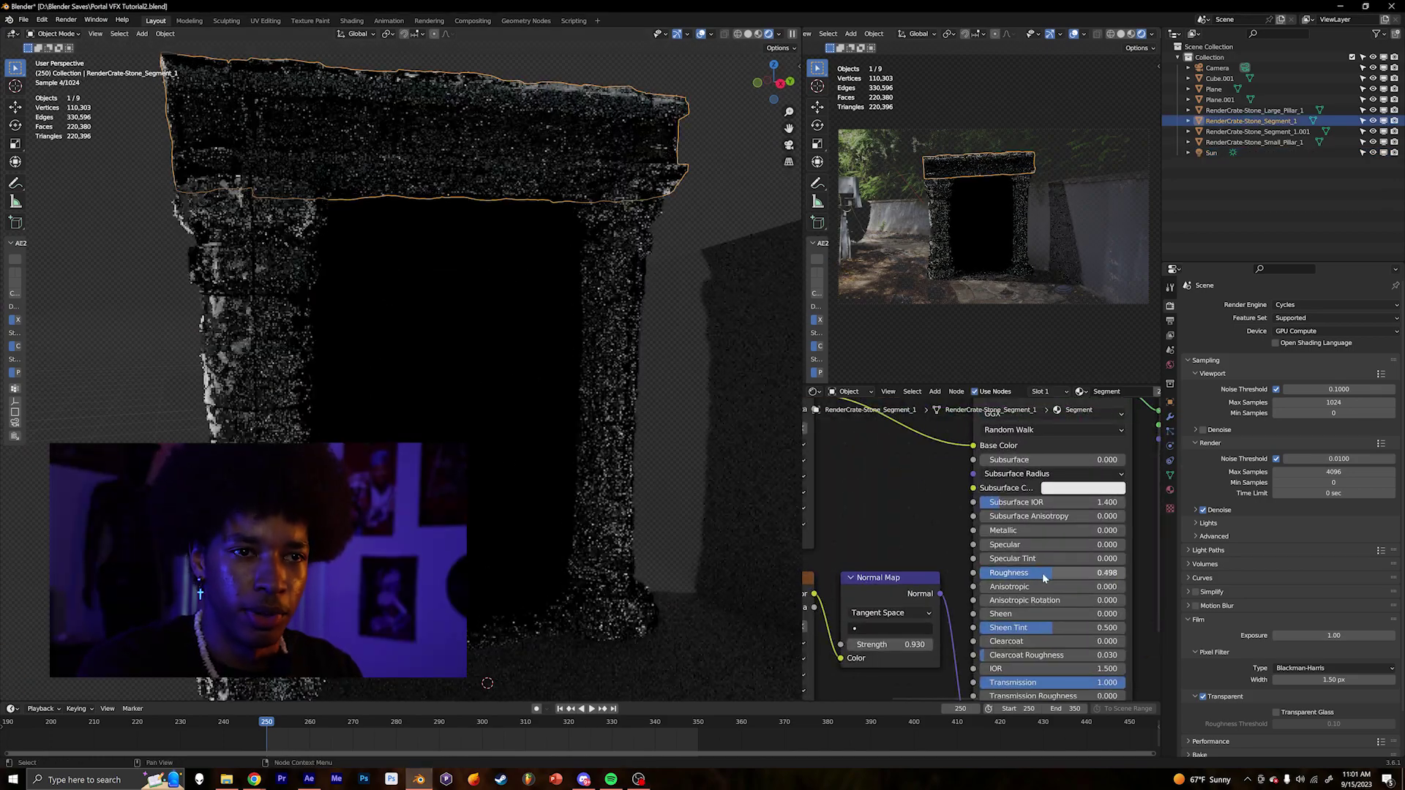
{"action": "middle_click_drag", "start_coordinate": [893, 497], "coordinate": [1067, 570]}
{"action": "left_click", "coordinate": [958, 503]}
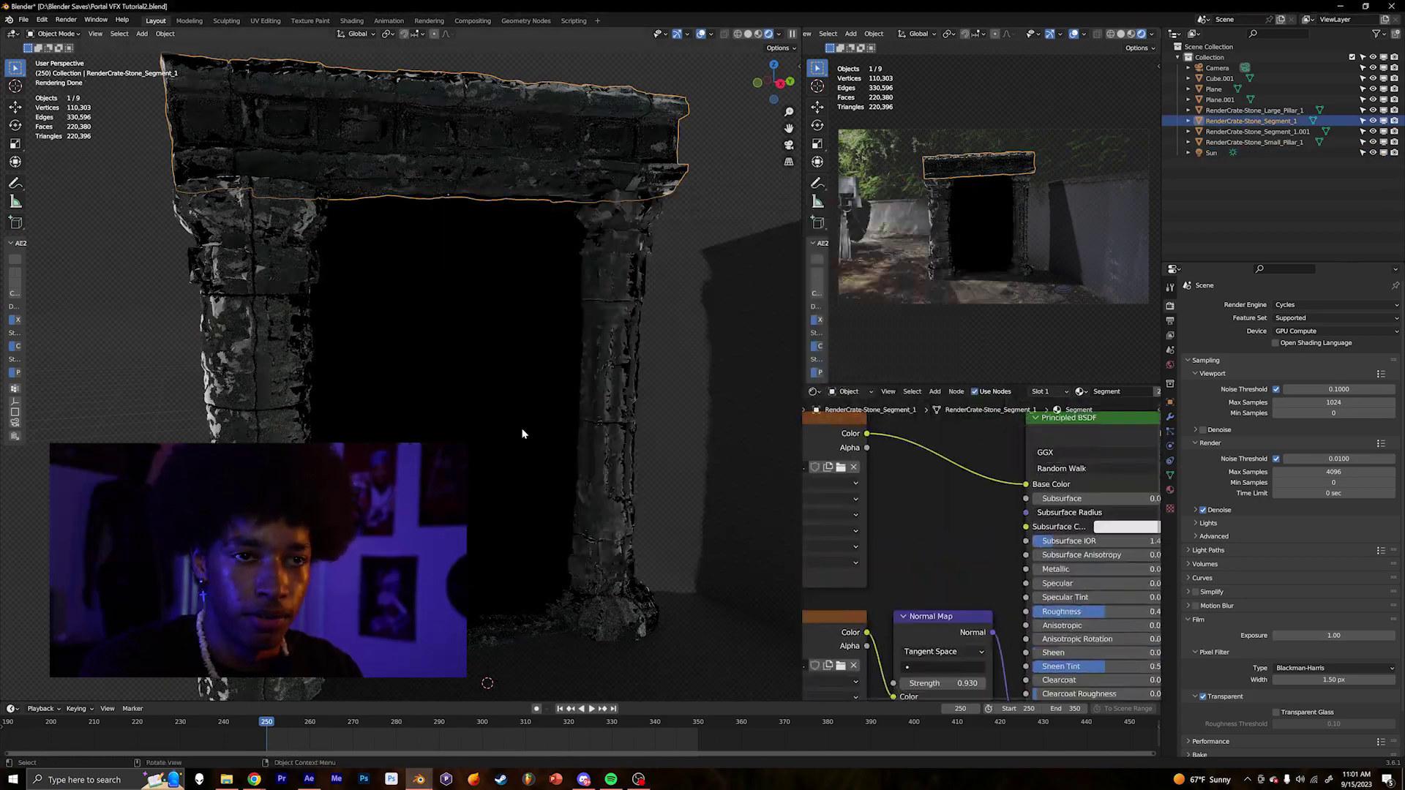
Apply smooth shading to the stone lintel.
{"action": "right_click", "coordinate": [421, 341]}
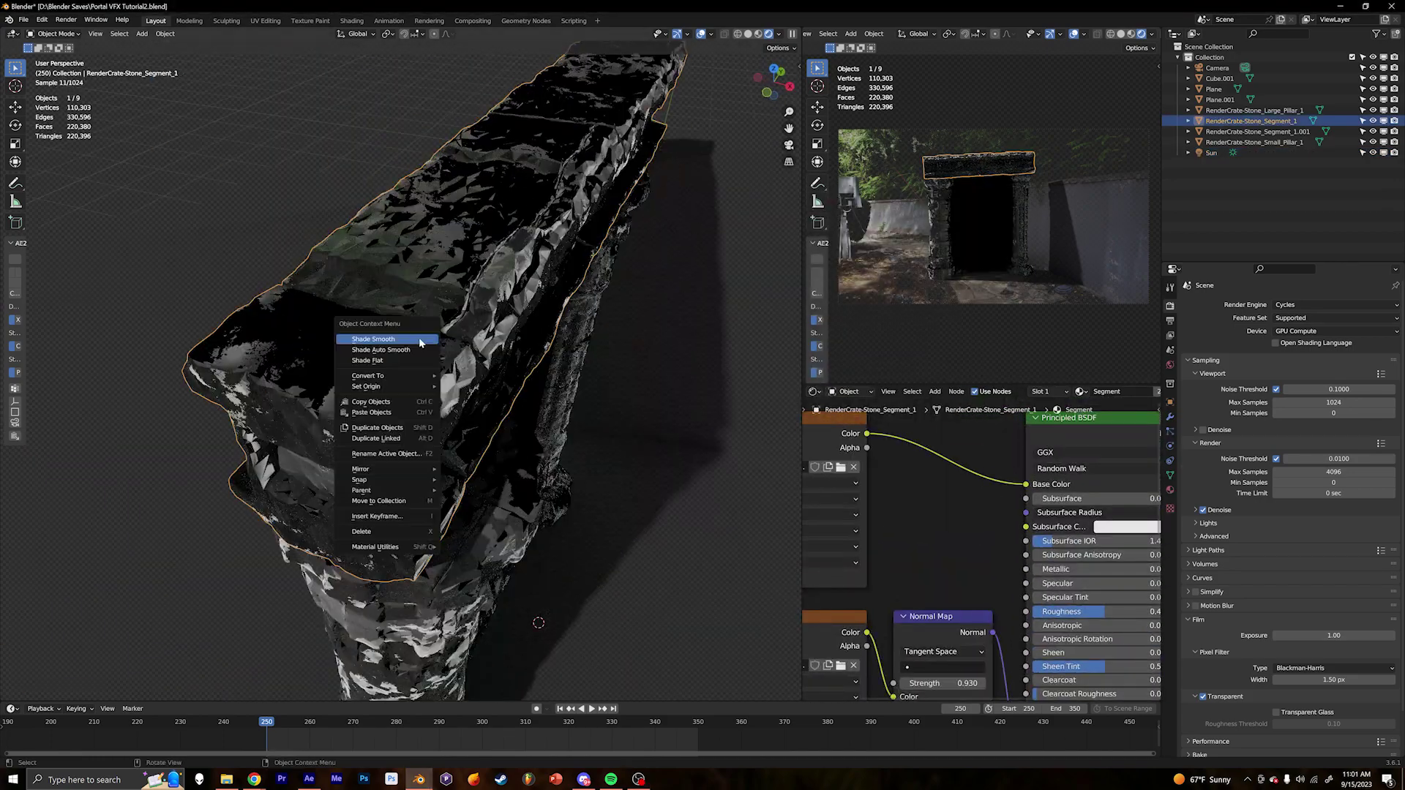
{"action": "left_click", "coordinate": [421, 341]}
{"action": "middle_click_drag", "start_coordinate": [425, 344], "coordinate": [443, 349]}
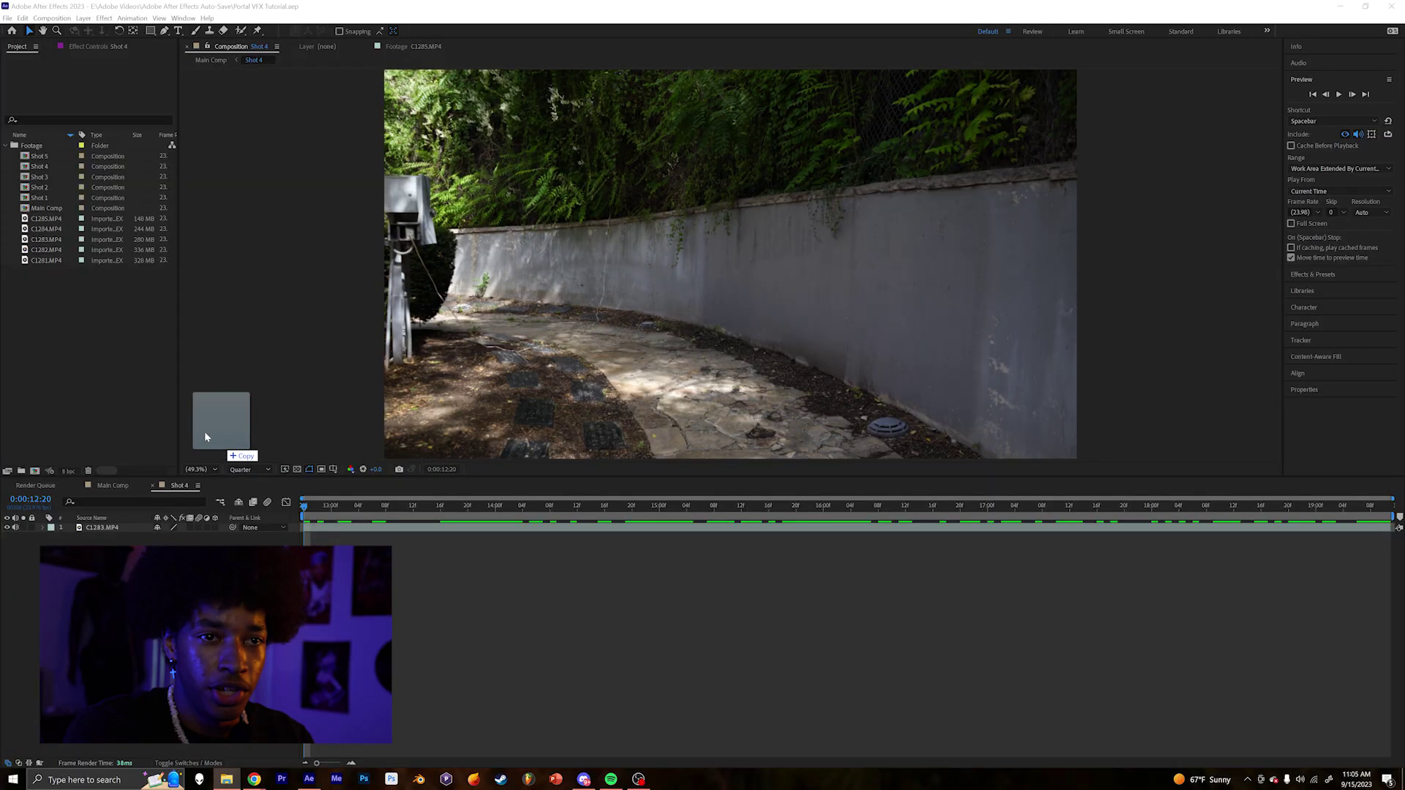
Switch to After Effects, import Portal Tutorial1.png and place it above C1283.MP4 in the Shot 4 composition.
{"action": "left_click_drag", "start_coordinate": [206, 433], "coordinate": [58, 344]}
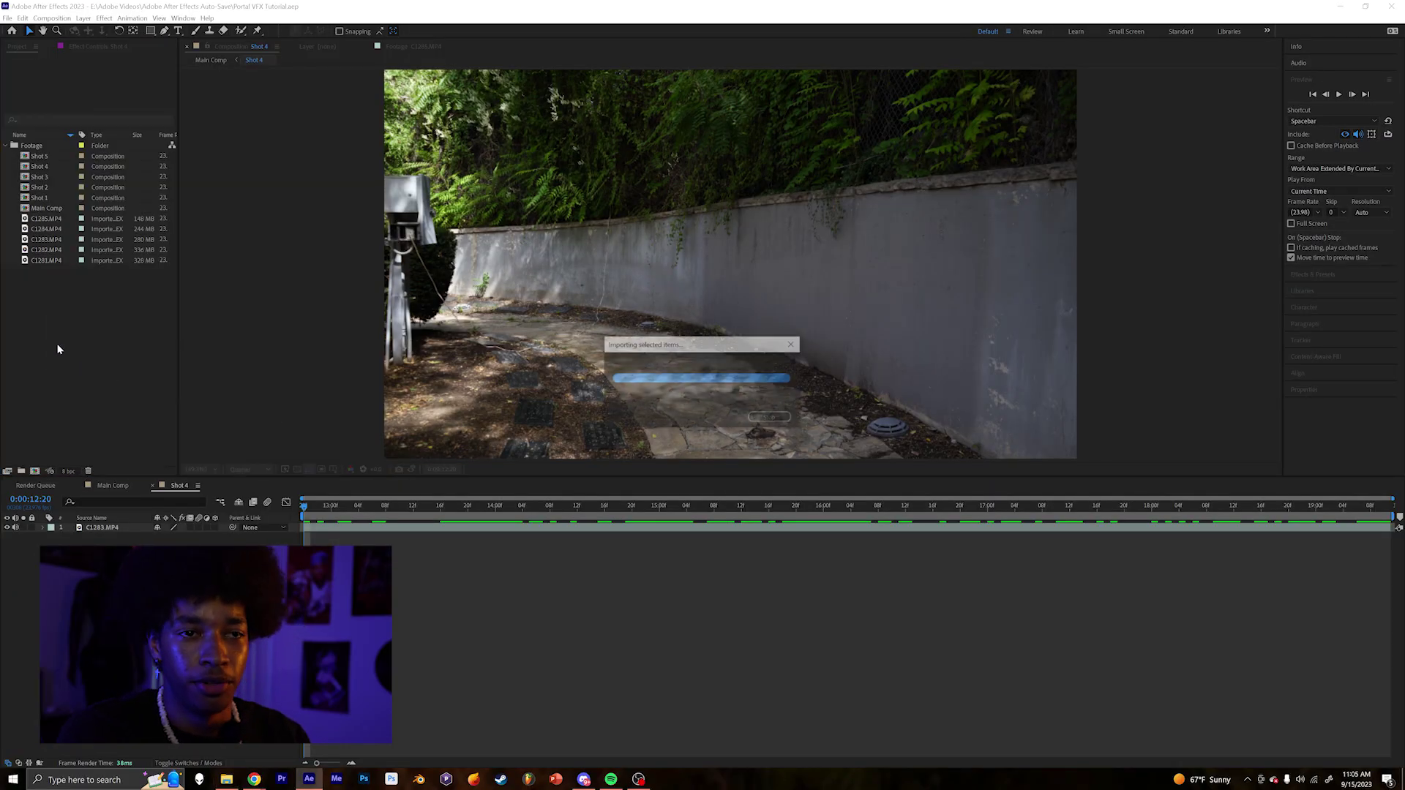
{"action": "left_click_drag", "start_coordinate": [102, 536], "coordinate": [101, 531]}
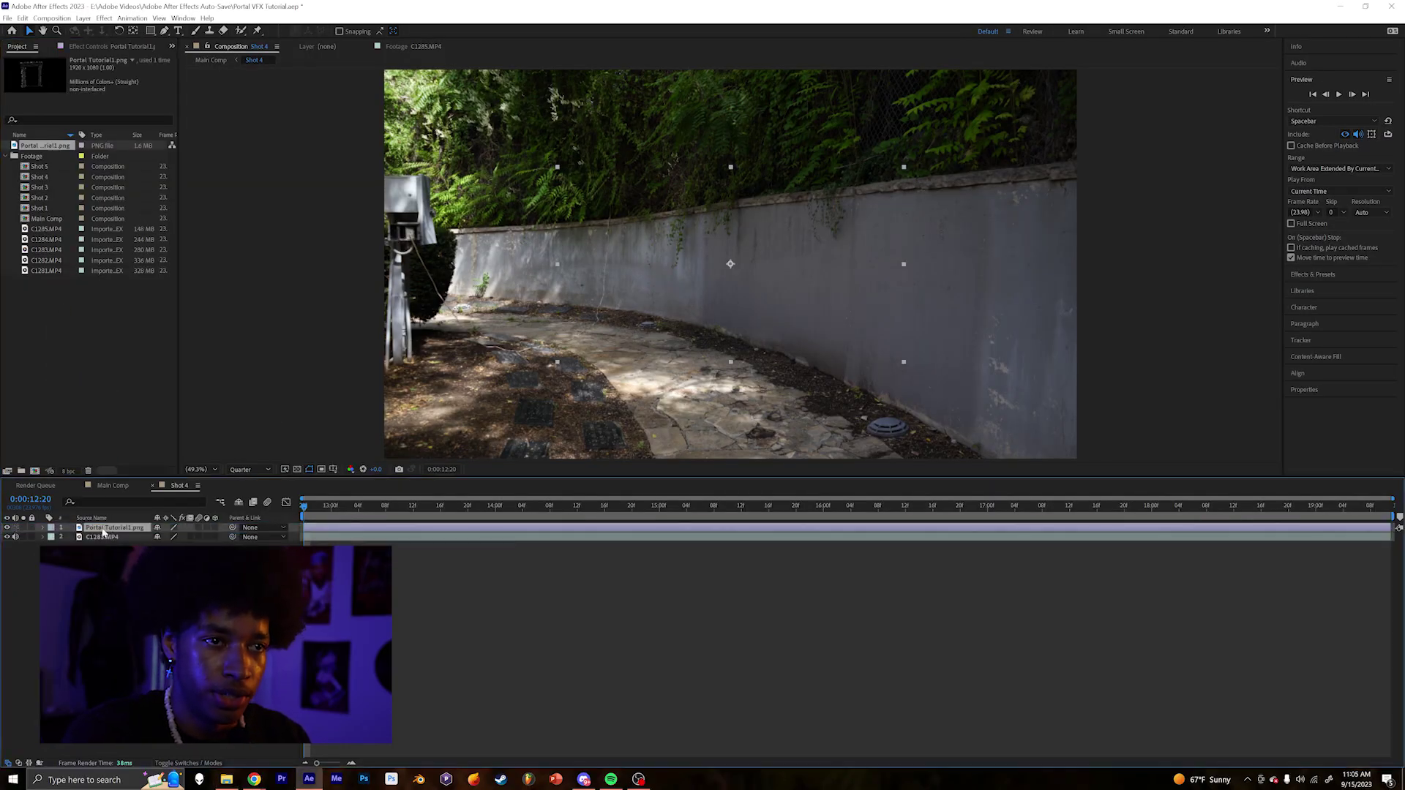
Fit the Portal Tutorial1.png layer to the composition size.
{"action": "right_click", "coordinate": [123, 527]}
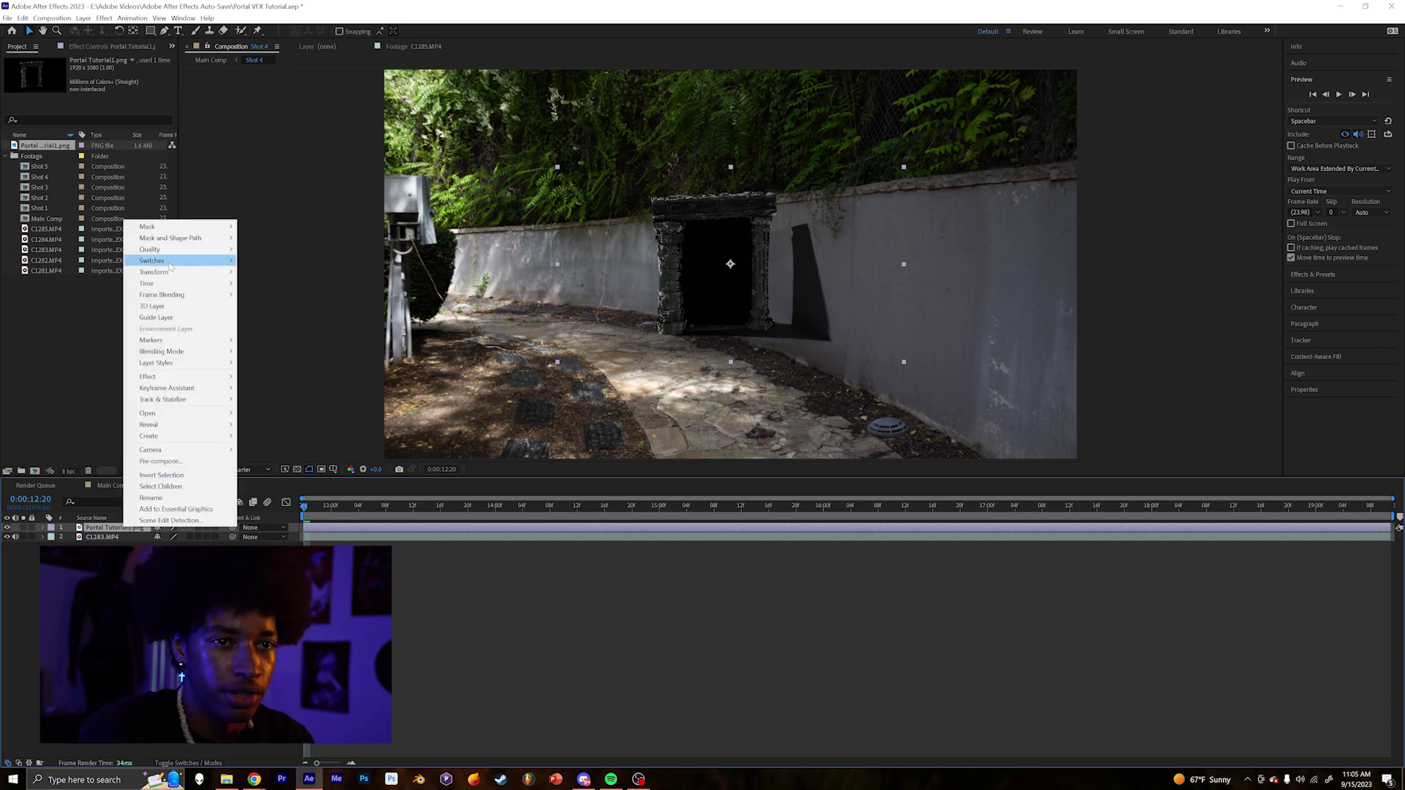
{"action": "mouse_move", "coordinate": [178, 283]}
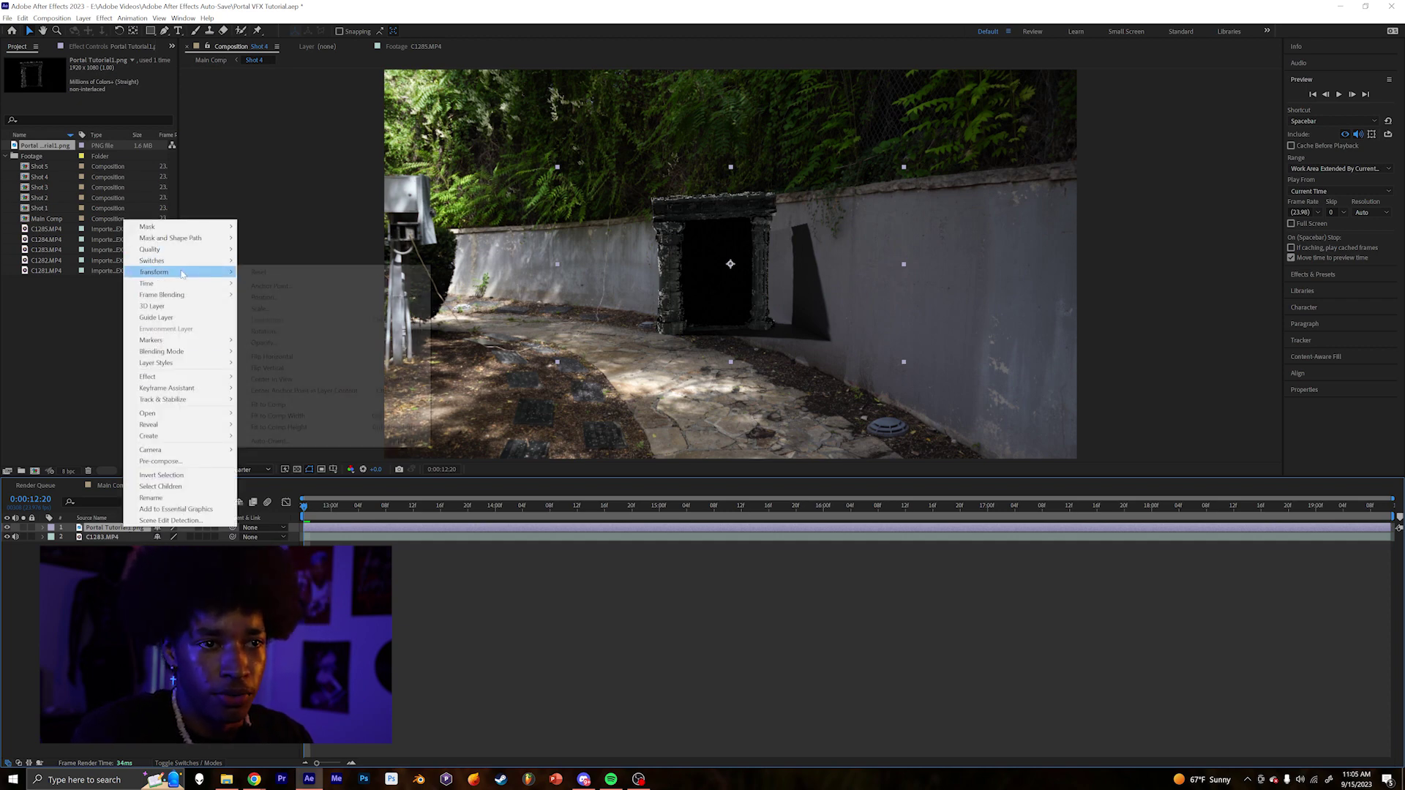
{"action": "left_click", "coordinate": [292, 404]}
Scrub through the Shot 4 timeline to check the rendered portal against the footage.
{"action": "left_click", "coordinate": [572, 504]}
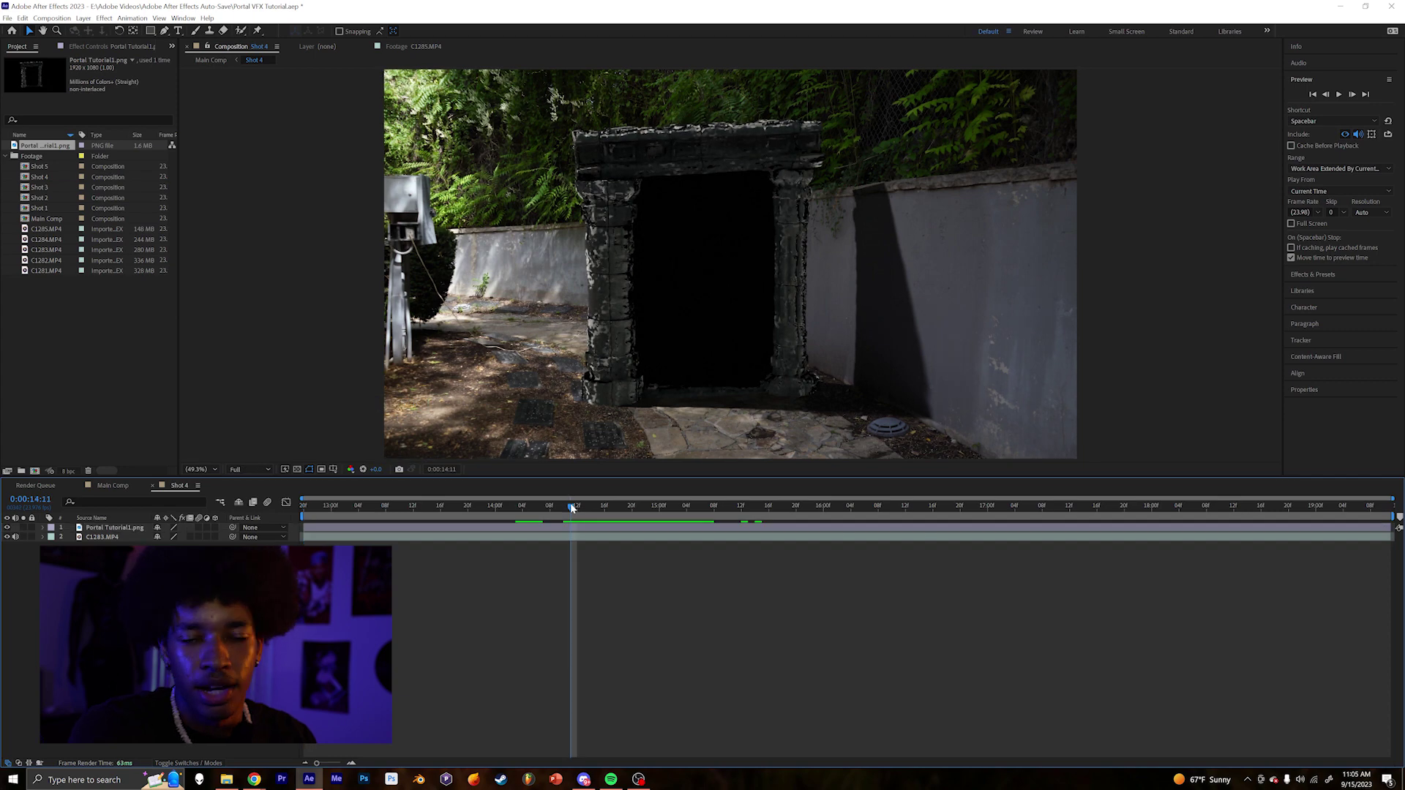
{"action": "left_click_drag", "start_coordinate": [608, 503], "coordinate": [912, 501]}
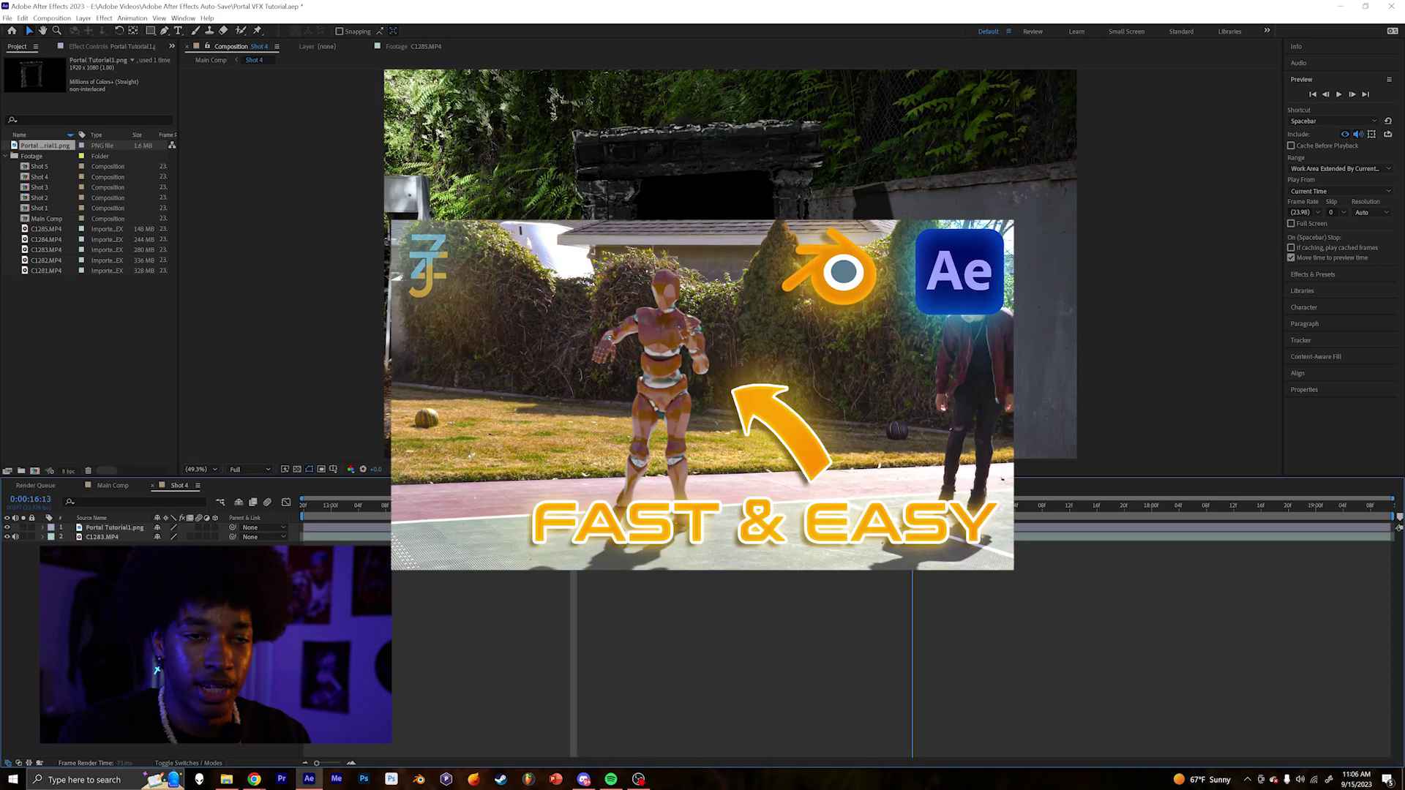
{"action": "left_click_drag", "start_coordinate": [1176, 549], "coordinate": [1135, 533]}
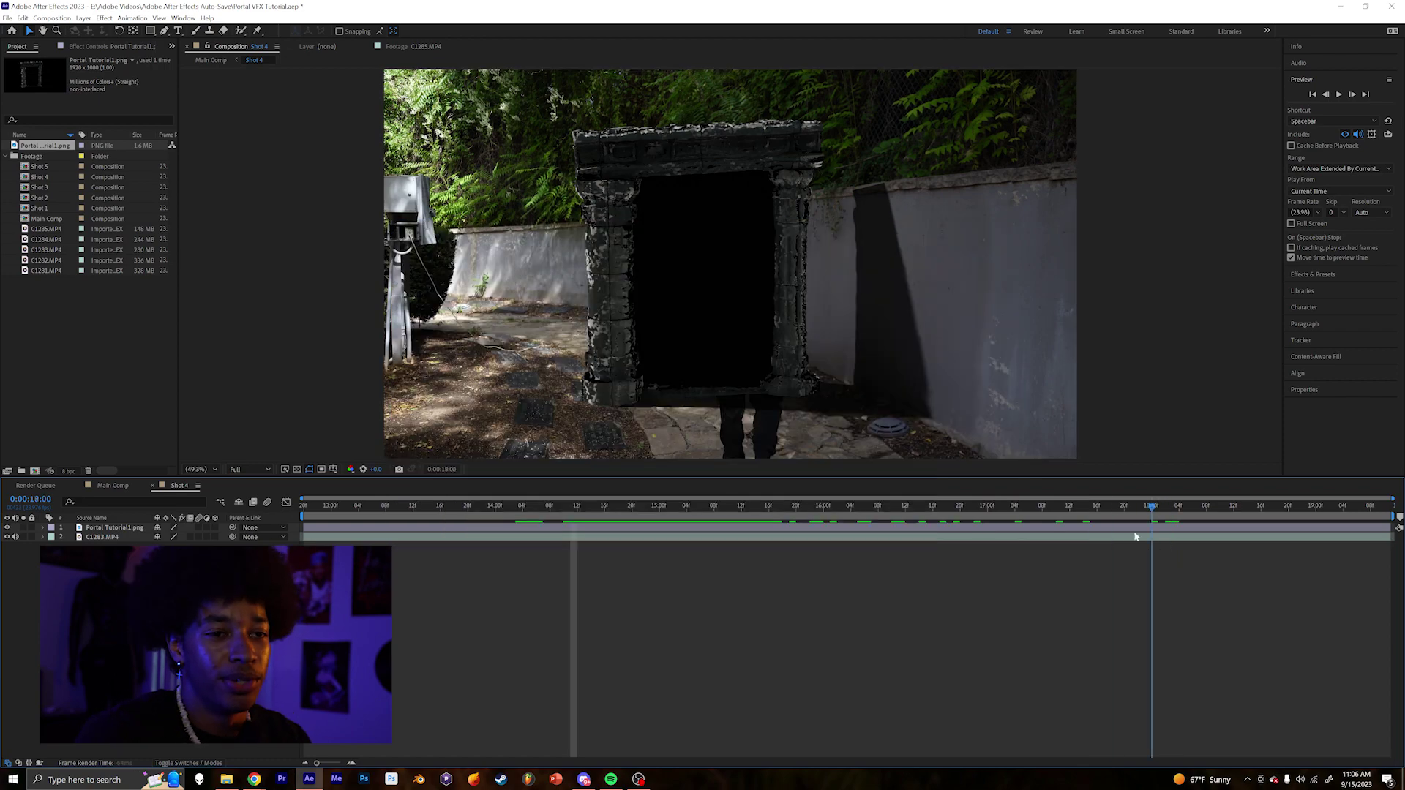
Duplicate the C1283.MP4 layer and place the copy above Portal Tutorial1.png, with the playhead at 0:00:15:02.
{"action": "left_click_drag", "start_coordinate": [782, 505], "coordinate": [679, 499]}
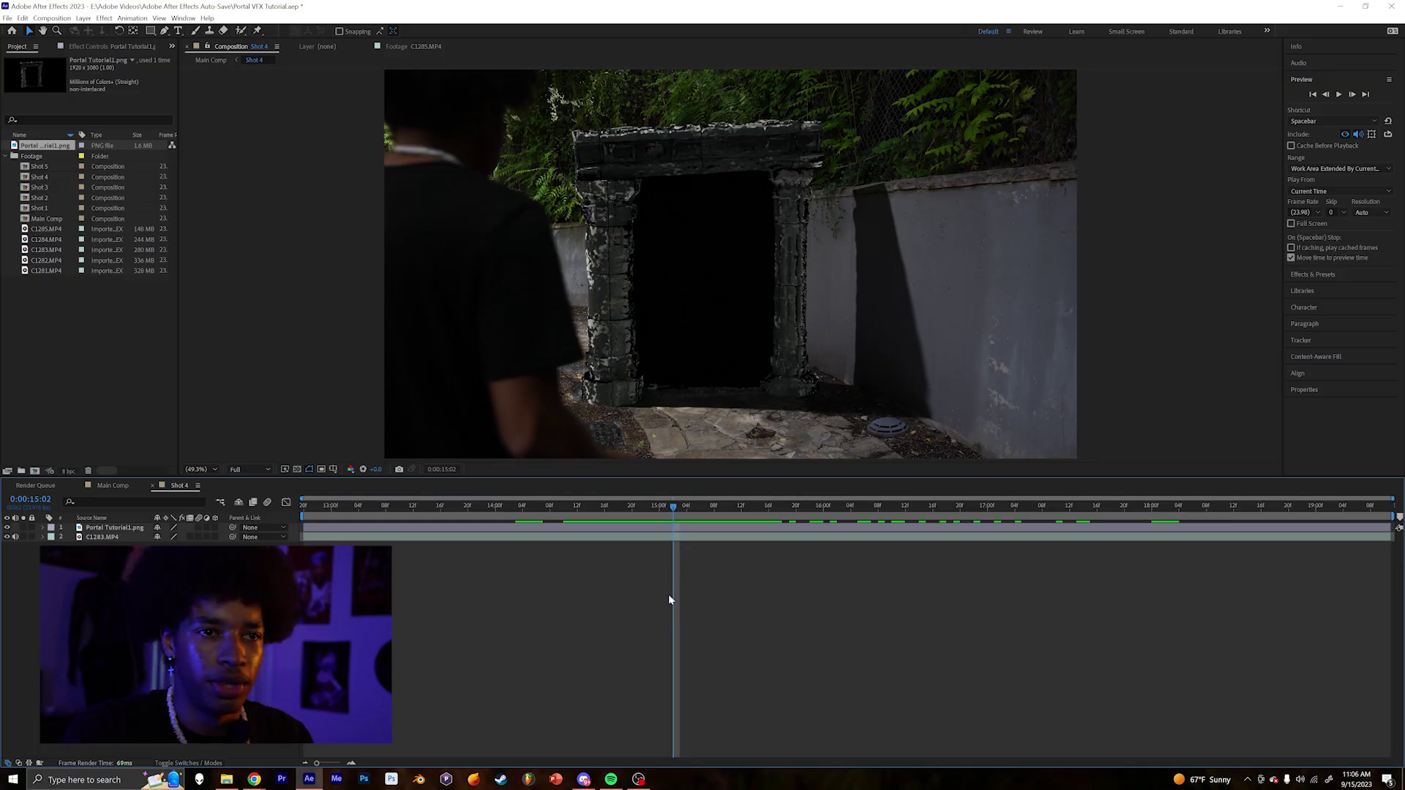
{"action": "left_click", "coordinate": [615, 538]}
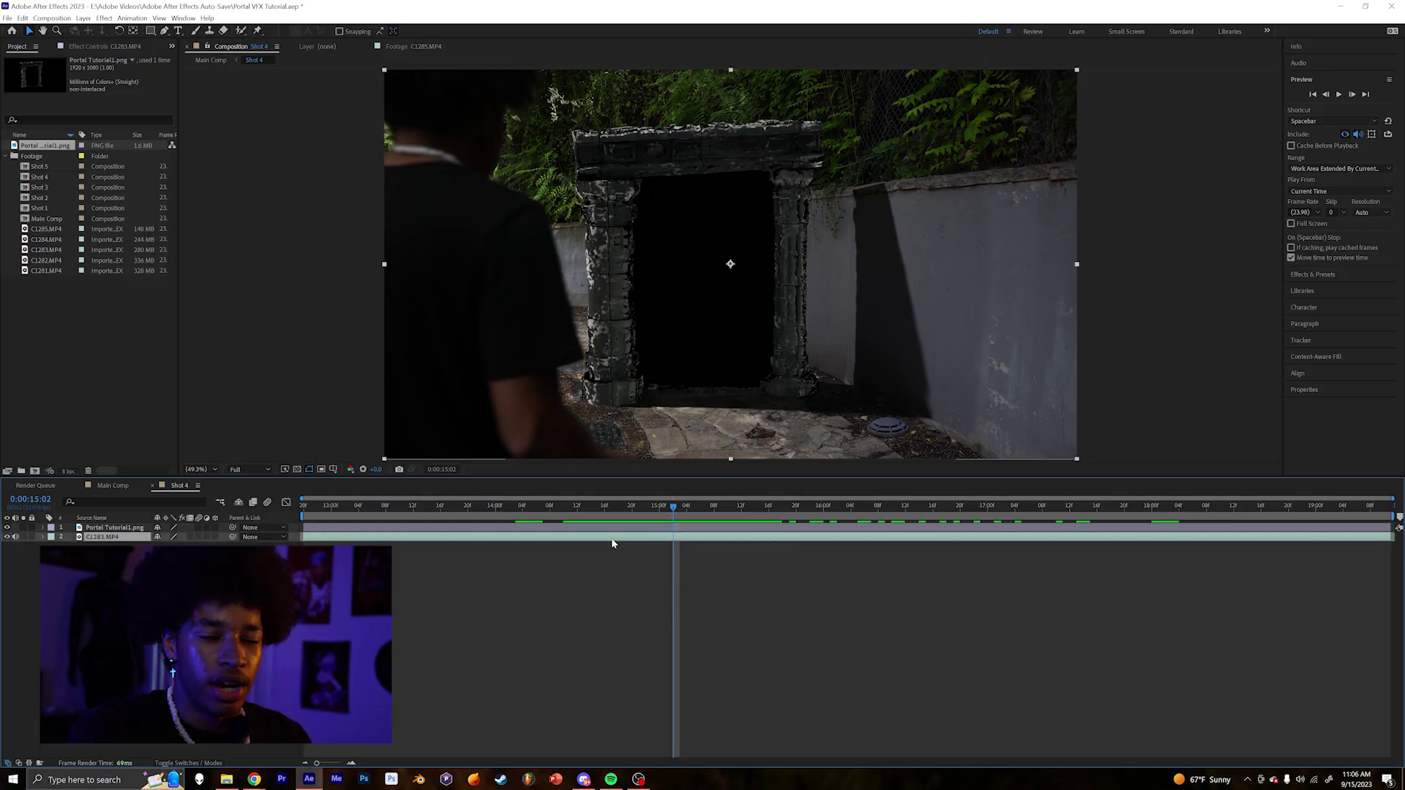
{"action": "key", "text": "ctrl+d"}
{"action": "left_click_drag", "start_coordinate": [112, 518], "coordinate": [112, 522]}
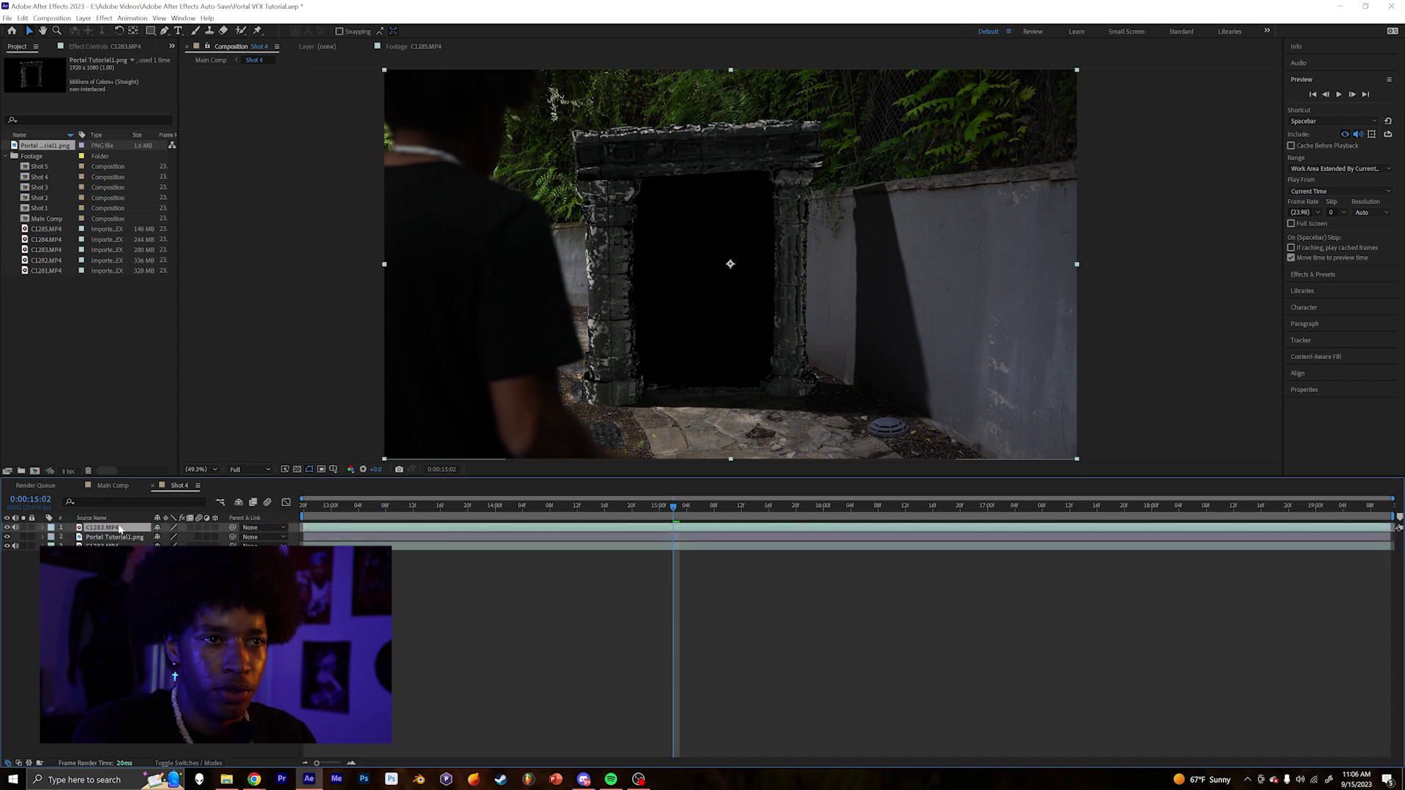
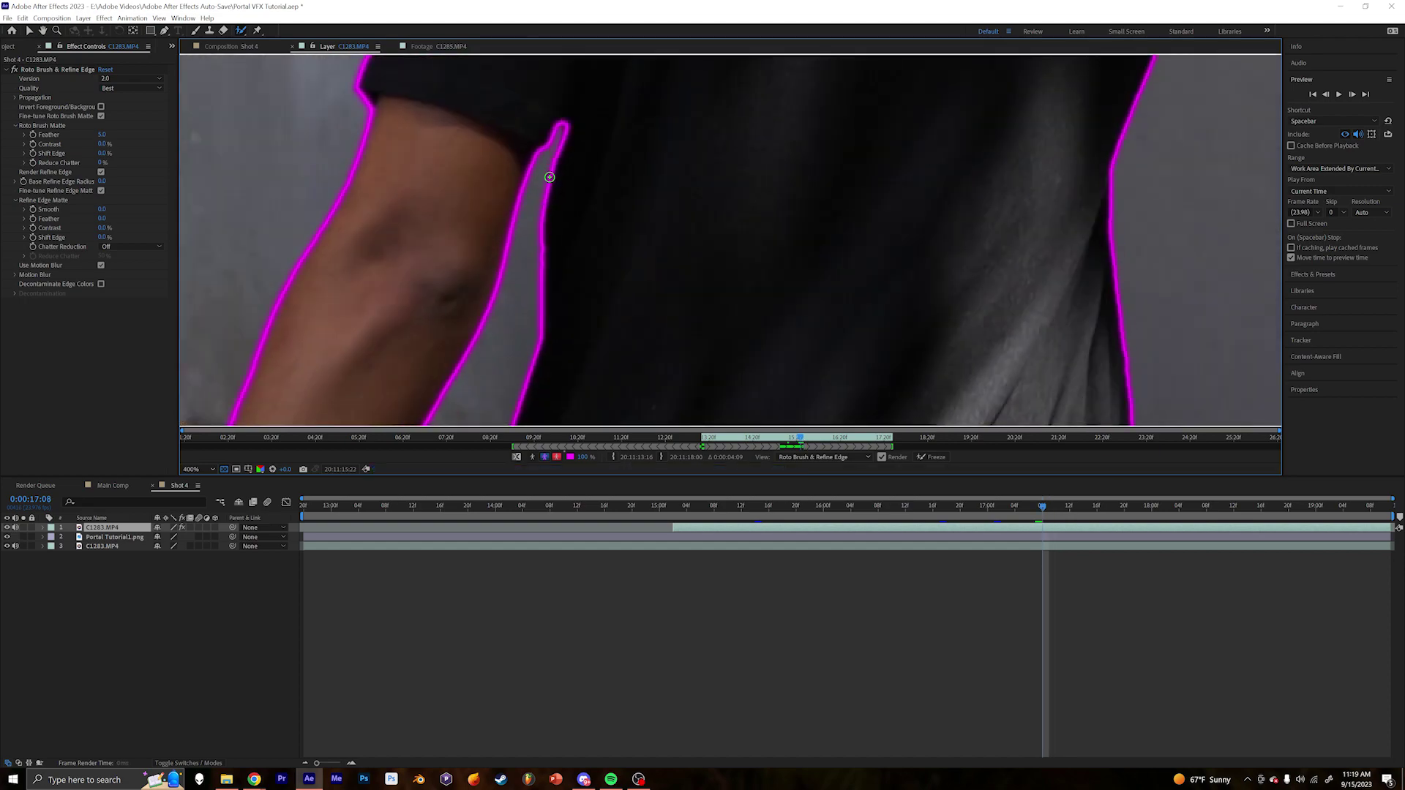
Advance the Roto Brush matte frame by frame to 0:00:17:13, cleaning up the narrow gap under the man's sleeve.
{"action": "scroll", "coordinate": [571, 182], "scroll_direction": "down", "scroll_amount": 2}
{"action": "key", "text": "Page_Up"}
{"action": "key", "text": "Page_Down"}
{"action": "key", "text": "Page_Down"}
{"action": "scroll", "coordinate": [616, 189], "scroll_direction": "down", "scroll_amount": 7}
{"action": "key", "text": "Page_Down"}
{"action": "key", "text": "Page_Down"}
{"action": "scroll", "coordinate": [620, 260], "scroll_direction": "up", "scroll_amount": 8}
{"action": "scroll", "coordinate": [726, 277], "scroll_direction": "down", "scroll_amount": 4}
{"action": "scroll", "coordinate": [617, 226], "scroll_direction": "up", "scroll_amount": 4}
{"action": "key", "text": "Page_Down"}
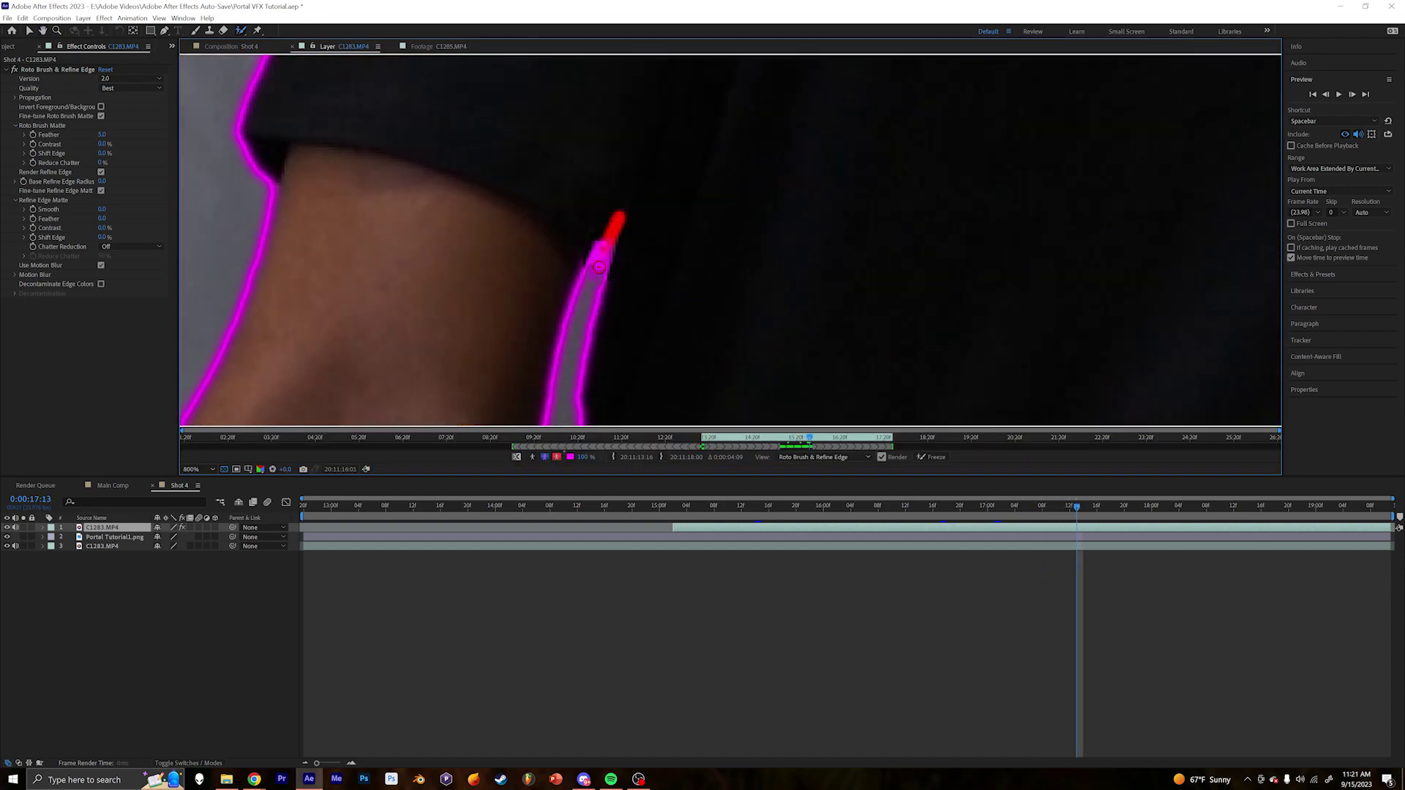
Subtract stray background areas along the man's outline from the roto matte at 0:00:17:14 and 0:00:17:15.
{"action": "scroll", "coordinate": [618, 226], "scroll_direction": "down", "scroll_amount": 4}
{"action": "key", "text": "Page_Down"}
{"action": "scroll", "coordinate": [732, 110], "scroll_direction": "up", "scroll_amount": 3}
{"action": "left_click_drag", "start_coordinate": [444, 162], "coordinate": [436, 180], "text": "alt"}
{"action": "key", "text": "Page_Down"}
{"action": "scroll", "coordinate": [666, 241], "scroll_direction": "down", "scroll_amount": 2}
{"action": "scroll", "coordinate": [610, 142], "scroll_direction": "up", "scroll_amount": 2}
{"action": "left_click_drag", "start_coordinate": [502, 285], "coordinate": [511, 314], "text": "alt"}
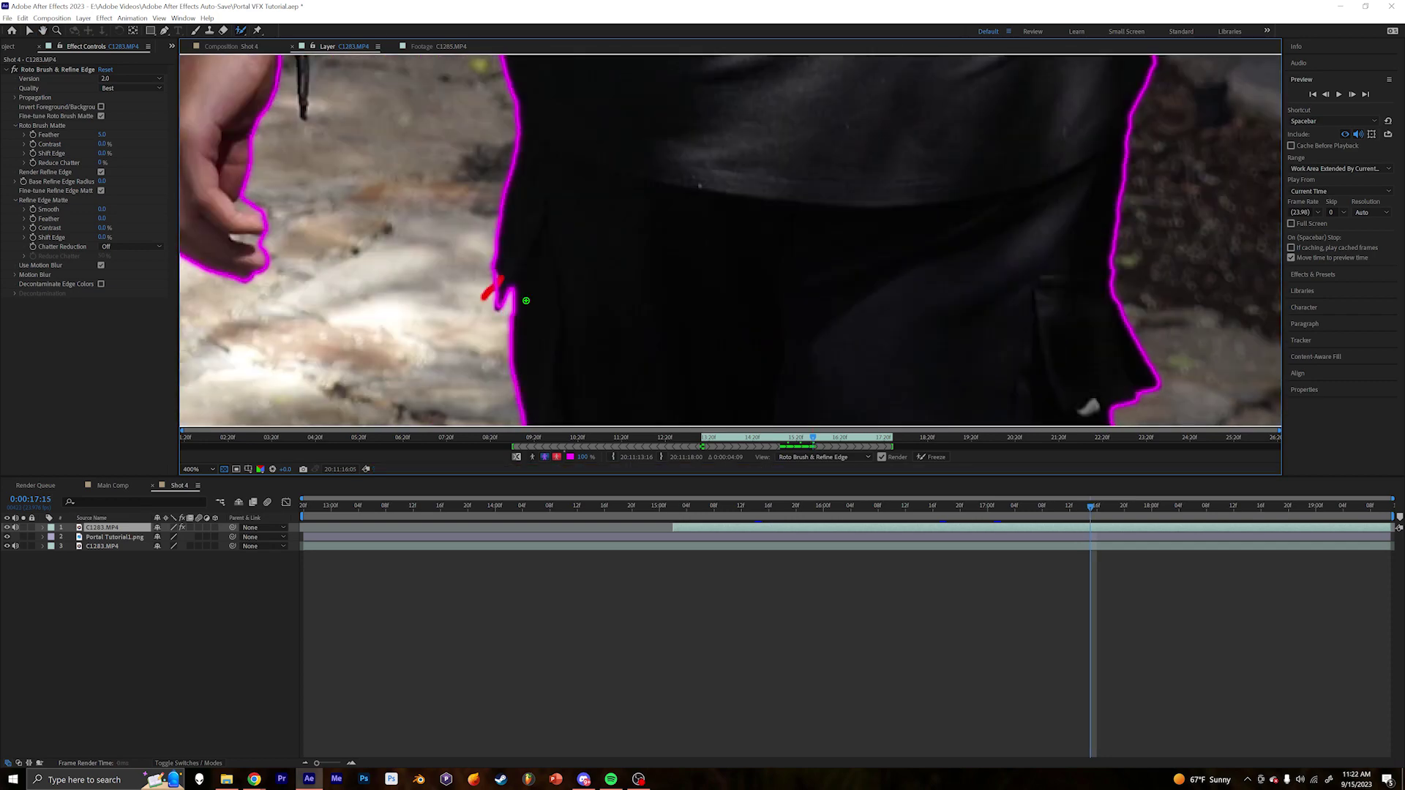
Subtract background beside the man's torso and arm from the roto matte at 0:00:17:16, and advance to 0:00:17:17.
{"action": "scroll", "coordinate": [512, 314], "scroll_direction": "down", "scroll_amount": 3}
{"action": "key", "text": "Page_Down"}
{"action": "scroll", "coordinate": [732, 366], "scroll_direction": "up", "scroll_amount": 4}
{"action": "left_click_drag", "start_coordinate": [656, 179], "coordinate": [636, 320], "text": "alt"}
{"action": "left_click_drag", "start_coordinate": [621, 150], "coordinate": [612, 362], "text": "alt"}
{"action": "scroll", "coordinate": [658, 259], "scroll_direction": "down", "scroll_amount": 3}
{"action": "key", "text": "Page_Down"}
{"action": "scroll", "coordinate": [589, 165], "scroll_direction": "up", "scroll_amount": 2}
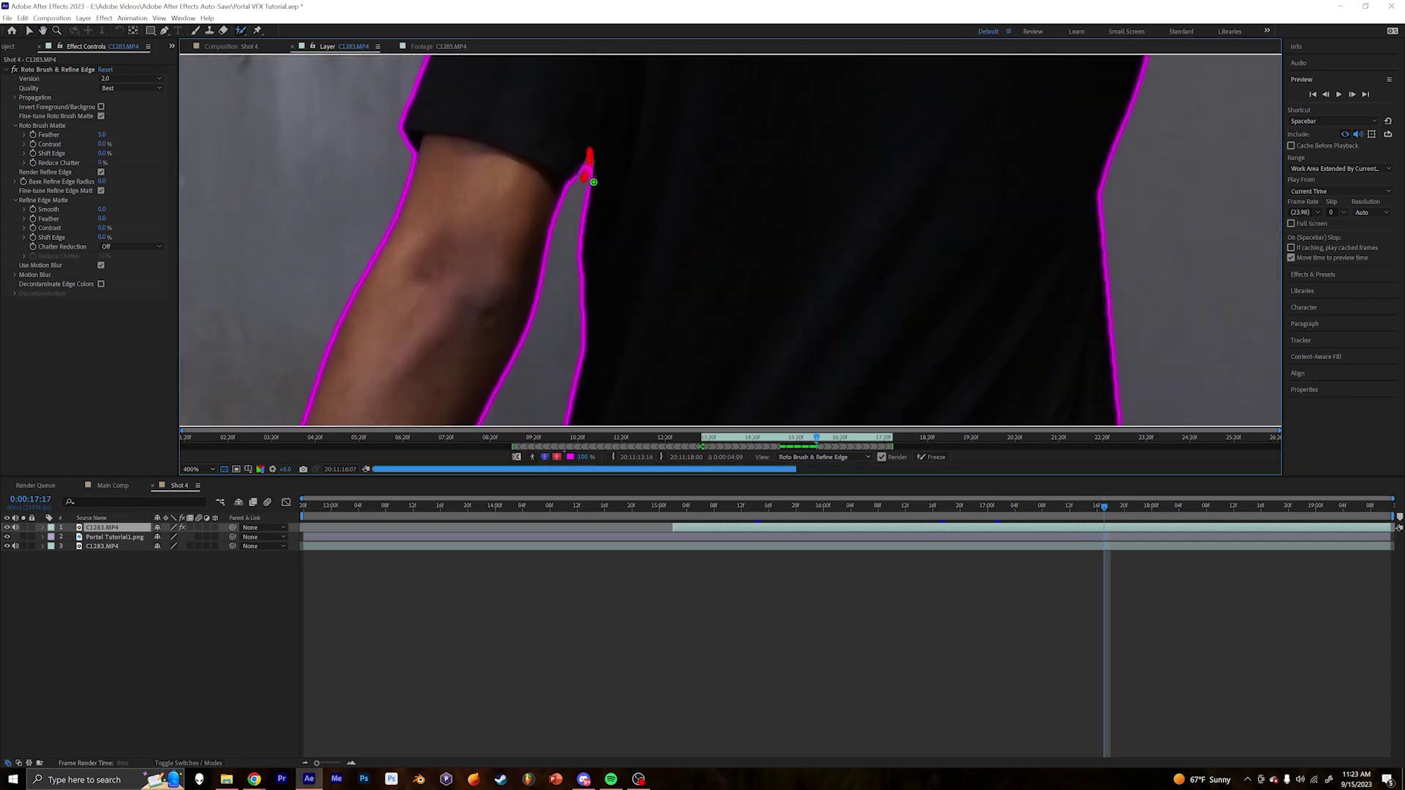
Correct the roto outline at 0:00:17:18 and 0:00:17:20, subtracting background and painting missing foreground back in.
{"action": "key", "text": "Page_Down"}
{"action": "scroll", "coordinate": [585, 175], "scroll_direction": "up", "scroll_amount": 1}
{"action": "left_click_drag", "start_coordinate": [448, 58], "coordinate": [449, 89], "text": "alt"}
{"action": "key", "text": "Page_Down"}
{"action": "key", "text": "Page_Down"}
{"action": "left_click_drag", "start_coordinate": [469, 159], "coordinate": [455, 185]}
Propagate the roto matte frame by frame through the following frames and check the Shot 4 composite at 0:00:19:10.
{"action": "scroll", "coordinate": [653, 240], "scroll_direction": "down", "scroll_amount": 3}
{"action": "key", "text": "Page_Down"}
{"action": "key", "text": "Page_Down"}
{"action": "key", "text": "Page_Down"}
{"action": "key", "text": "Page_Down"}
{"action": "key", "text": "Page_Down"}
{"action": "key", "text": "Page_Down"}
{"action": "key", "text": "Page_Down"}
{"action": "key", "text": "Page_Down"}
{"action": "key", "text": "Page_Down"}
{"action": "key", "text": "Page_Down"}
{"action": "key", "text": "Page_Down"}
{"action": "key", "text": "Page_Down"}
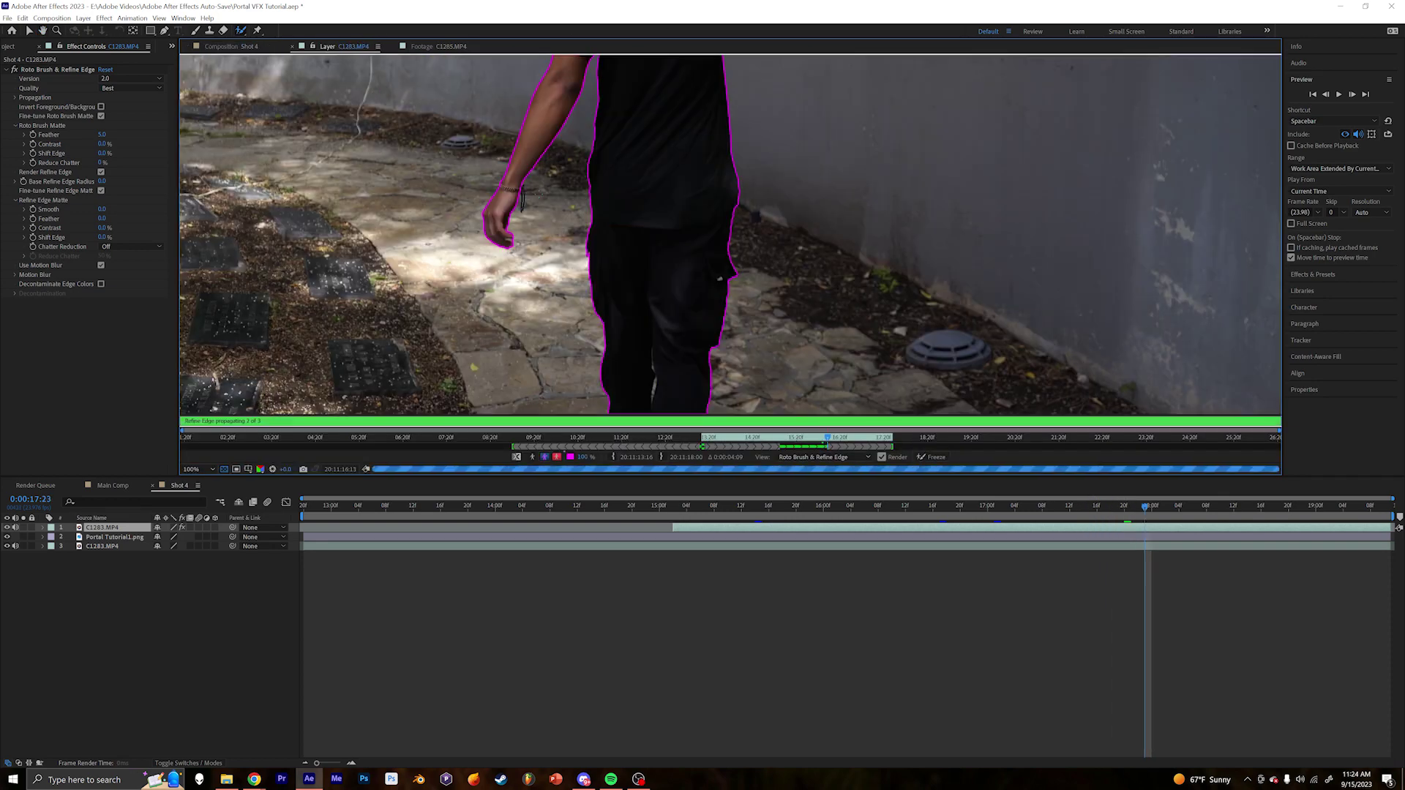
{"action": "scroll", "coordinate": [671, 273], "scroll_direction": "up", "scroll_amount": 3}
{"action": "left_click", "coordinate": [231, 46]}
{"action": "left_click", "coordinate": [1385, 507]}
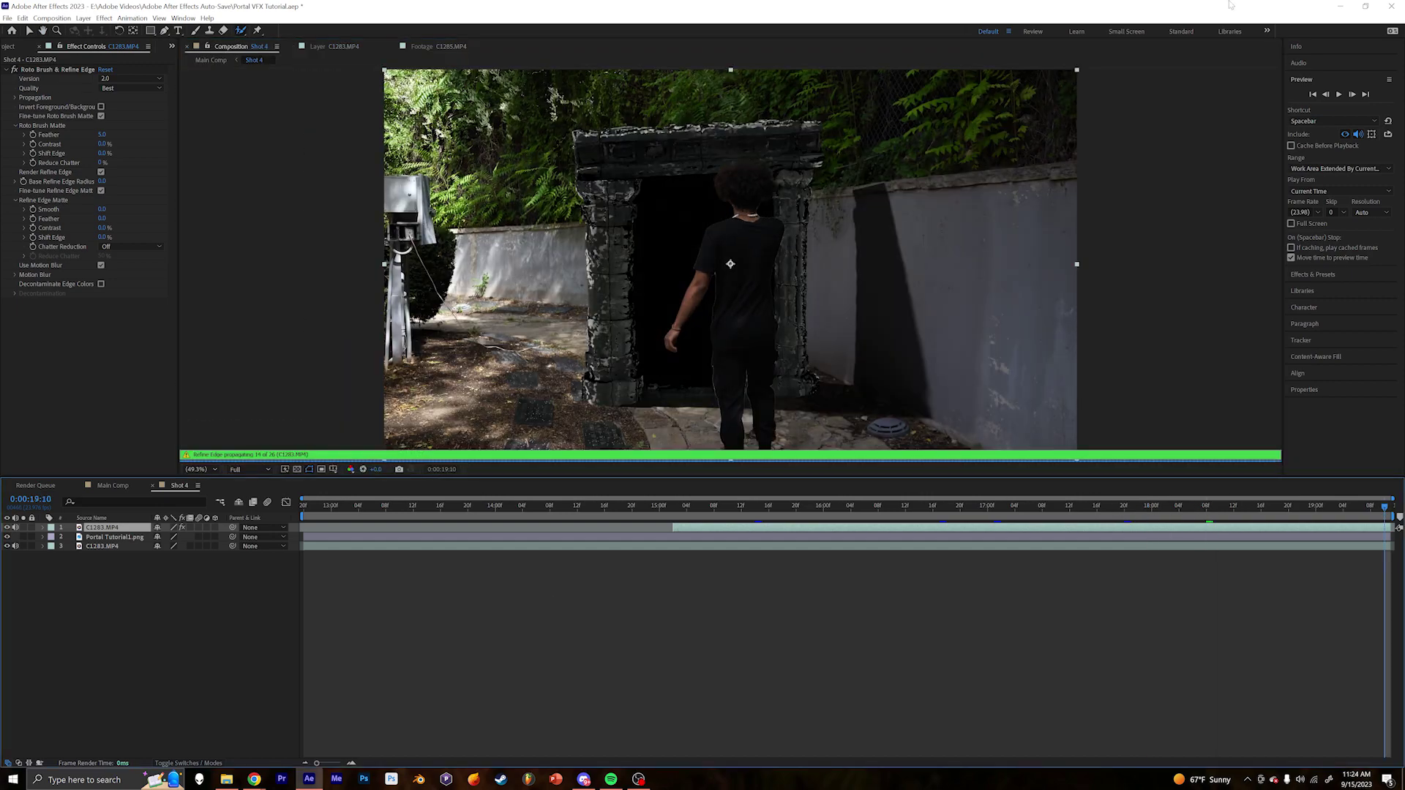
Subtract another stray background area from the C1283.MP4 roto matte in its layer view.
{"action": "left_click", "coordinate": [343, 46]}
{"action": "left_click_drag", "start_coordinate": [683, 190], "coordinate": [671, 299], "text": "alt"}
{"action": "scroll", "coordinate": [681, 292], "scroll_direction": "down", "scroll_amount": 3}
{"action": "scroll", "coordinate": [765, 360], "scroll_direction": "up", "scroll_amount": 3}
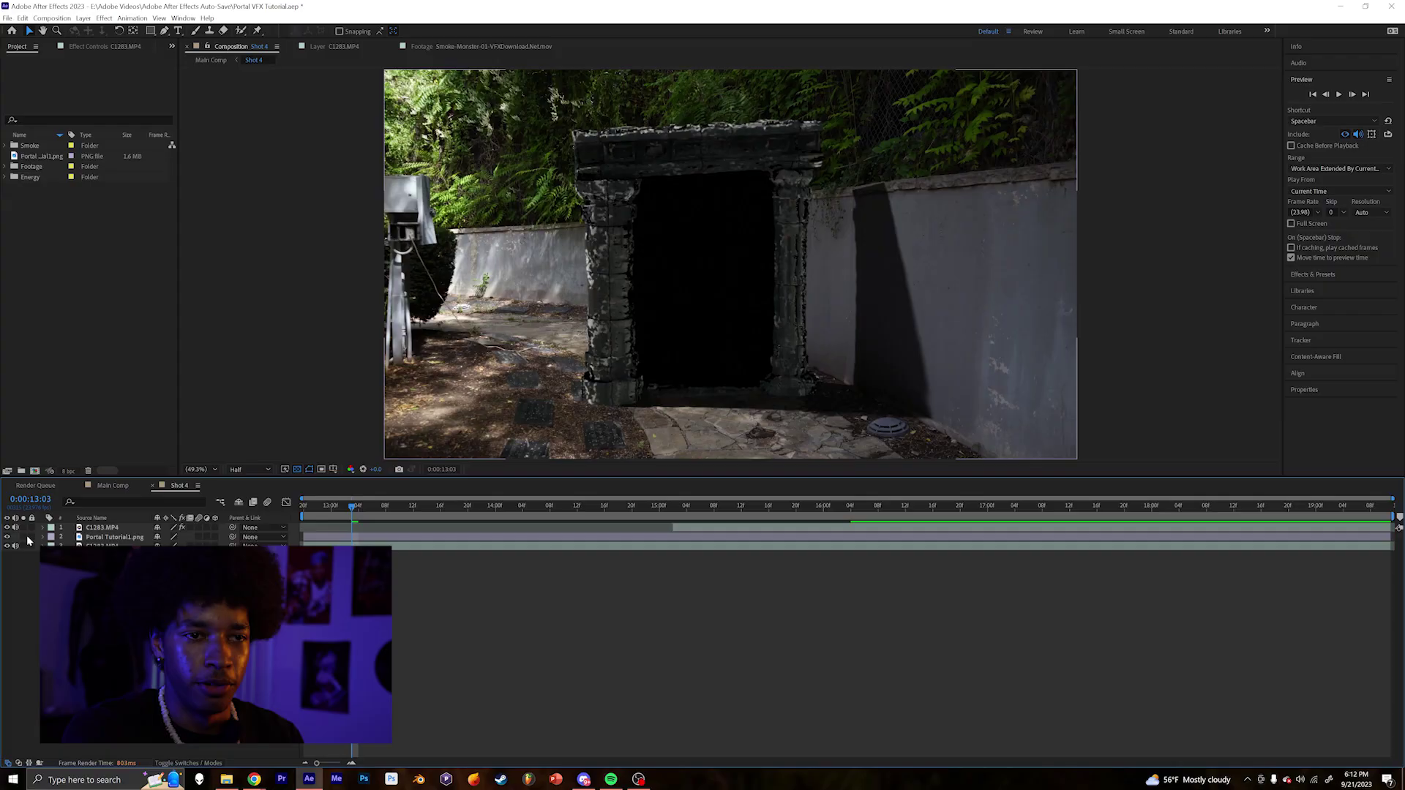
Solo the portal image and the base footage in turn, and scrub the Shot 4 timeline to review each layer.
{"action": "left_click_drag", "start_coordinate": [304, 527], "coordinate": [428, 527]}
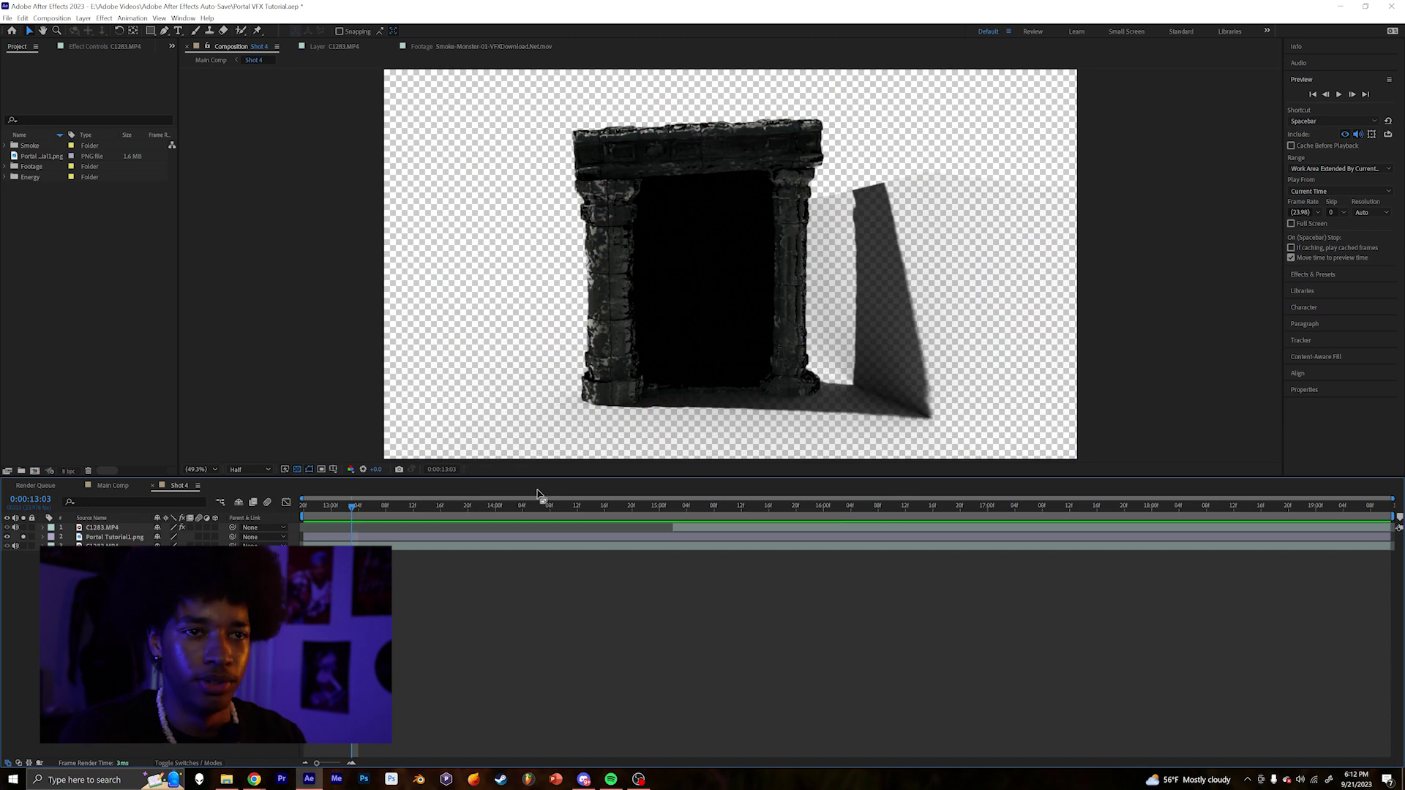
{"action": "left_click", "coordinate": [749, 506]}
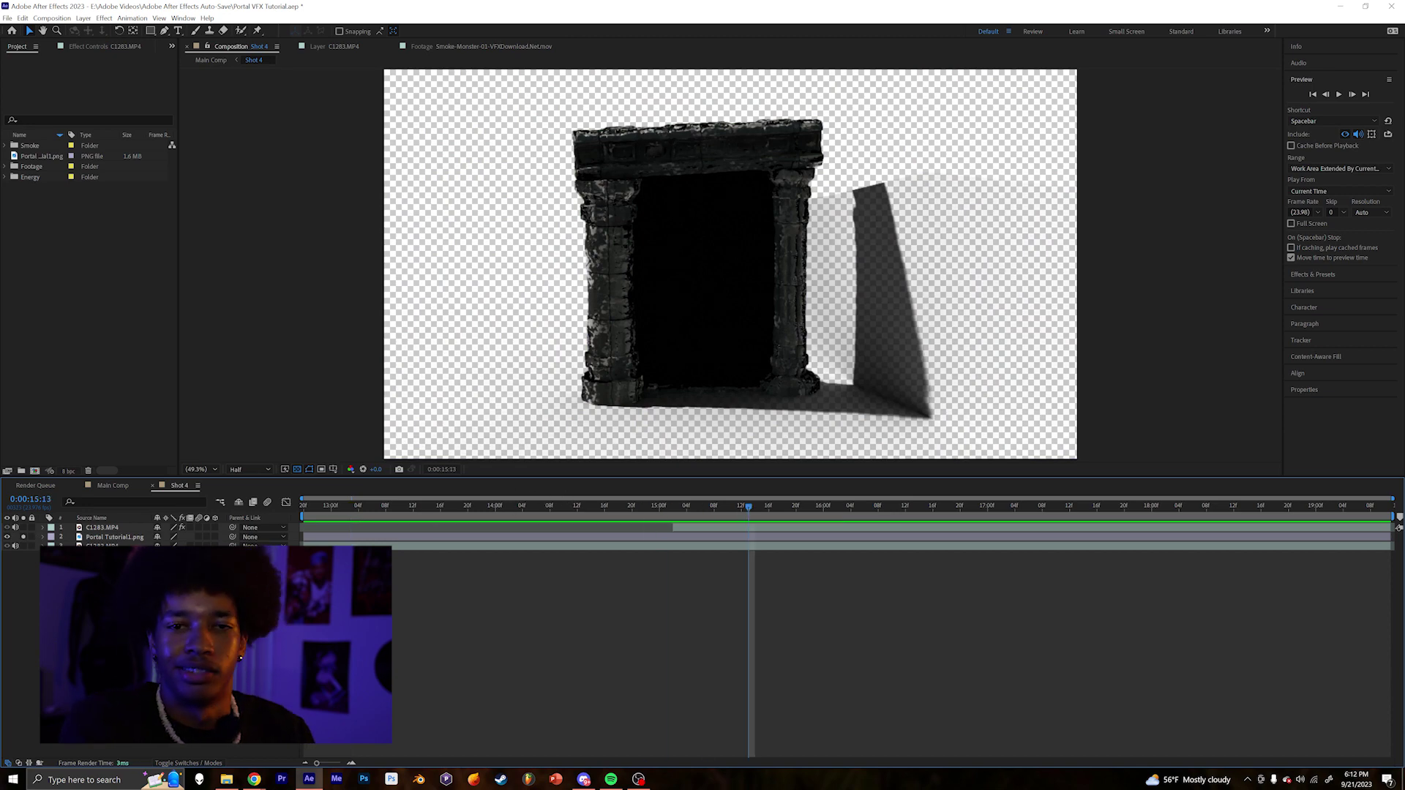
{"action": "left_click", "coordinate": [23, 545]}
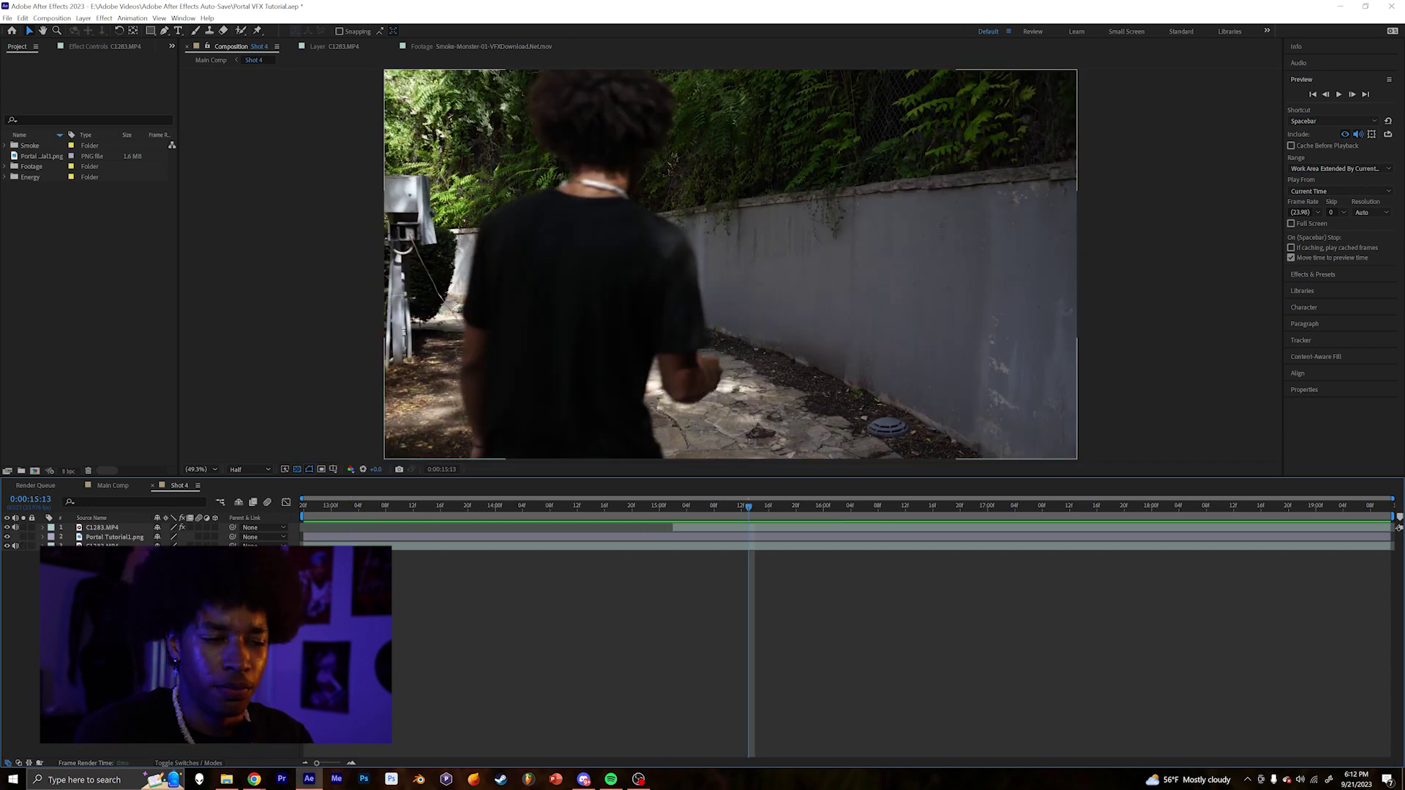
{"action": "left_click_drag", "start_coordinate": [749, 507], "coordinate": [1150, 527]}
{"action": "left_click_drag", "start_coordinate": [1060, 547], "coordinate": [982, 554]}
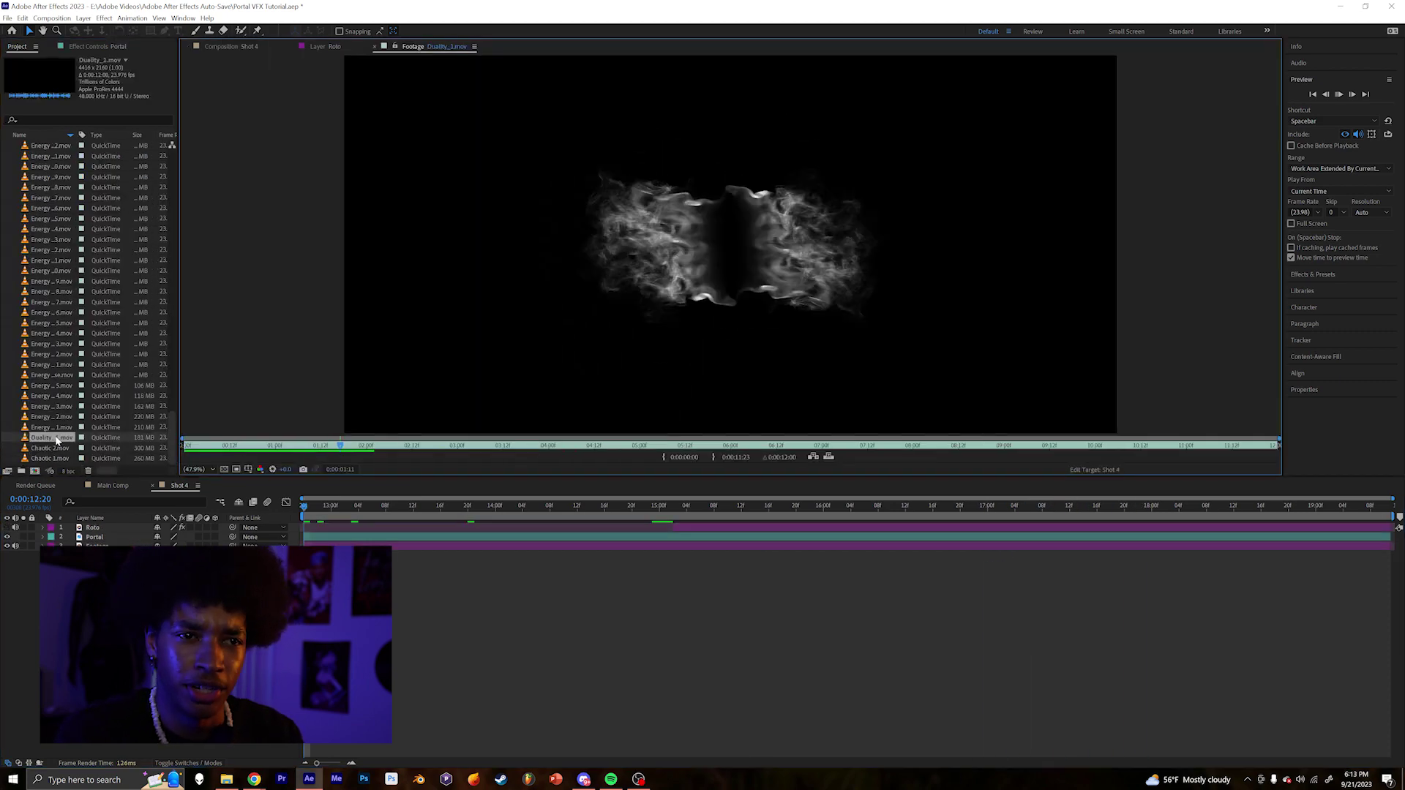
Add Duality_1.mov above the Portal layer with Screen blending, and move and scale it toward the portal opening.
{"action": "left_click_drag", "start_coordinate": [107, 535], "coordinate": [108, 535]}
{"action": "left_click", "coordinate": [233, 218]}
{"action": "left_click_drag", "start_coordinate": [853, 245], "coordinate": [836, 244]}
{"action": "left_click_drag", "start_coordinate": [1100, 288], "coordinate": [1246, 304], "text": "shift"}
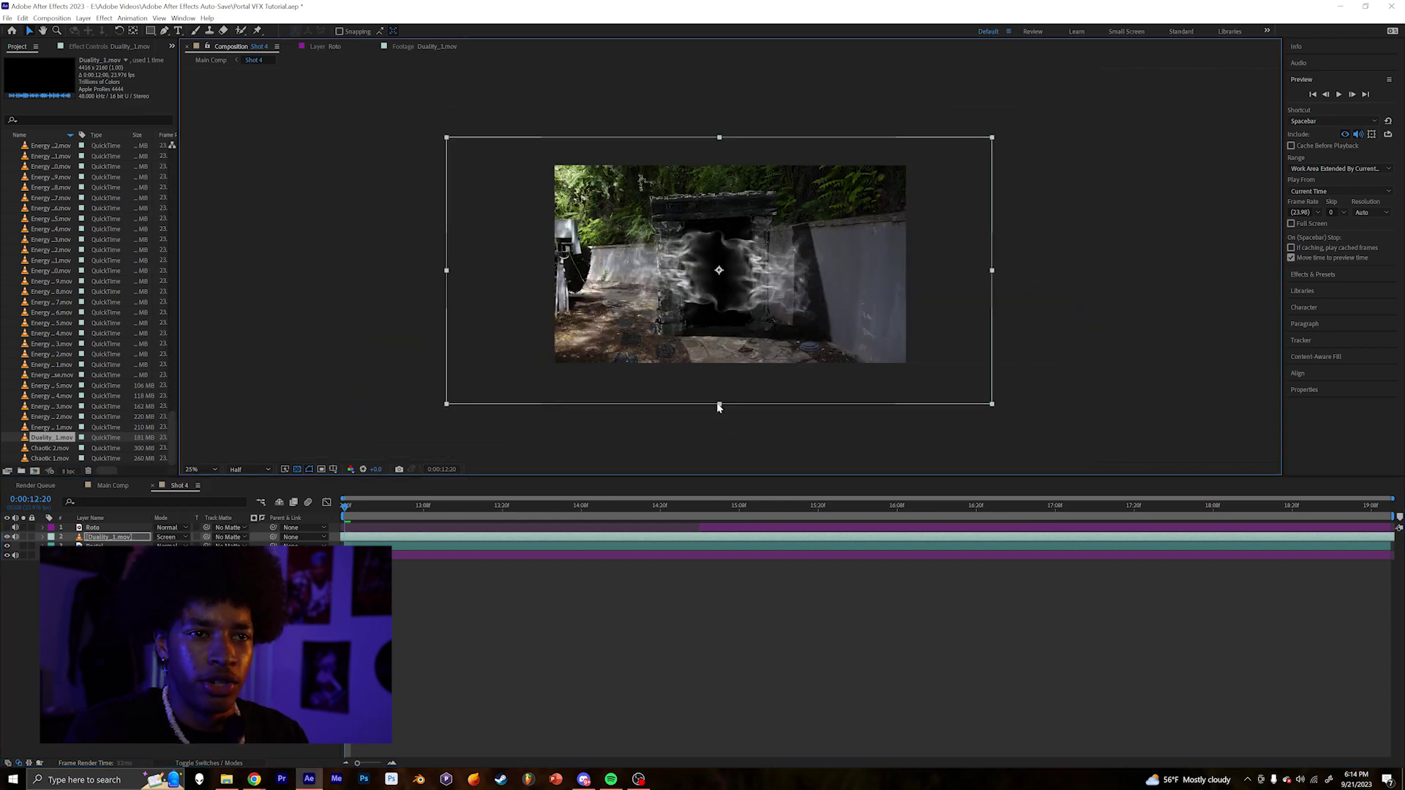
Fine-tune the size and position of Duality_1.mov over the portal opening and rotate it to -3°.
{"action": "left_click_drag", "start_coordinate": [719, 405], "coordinate": [719, 396], "text": "shift"}
{"action": "scroll", "coordinate": [737, 345], "scroll_direction": "down", "scroll_amount": 1}
{"action": "scroll", "coordinate": [769, 326], "scroll_direction": "up", "scroll_amount": 2}
{"action": "left_click_drag", "start_coordinate": [800, 307], "coordinate": [785, 313]}
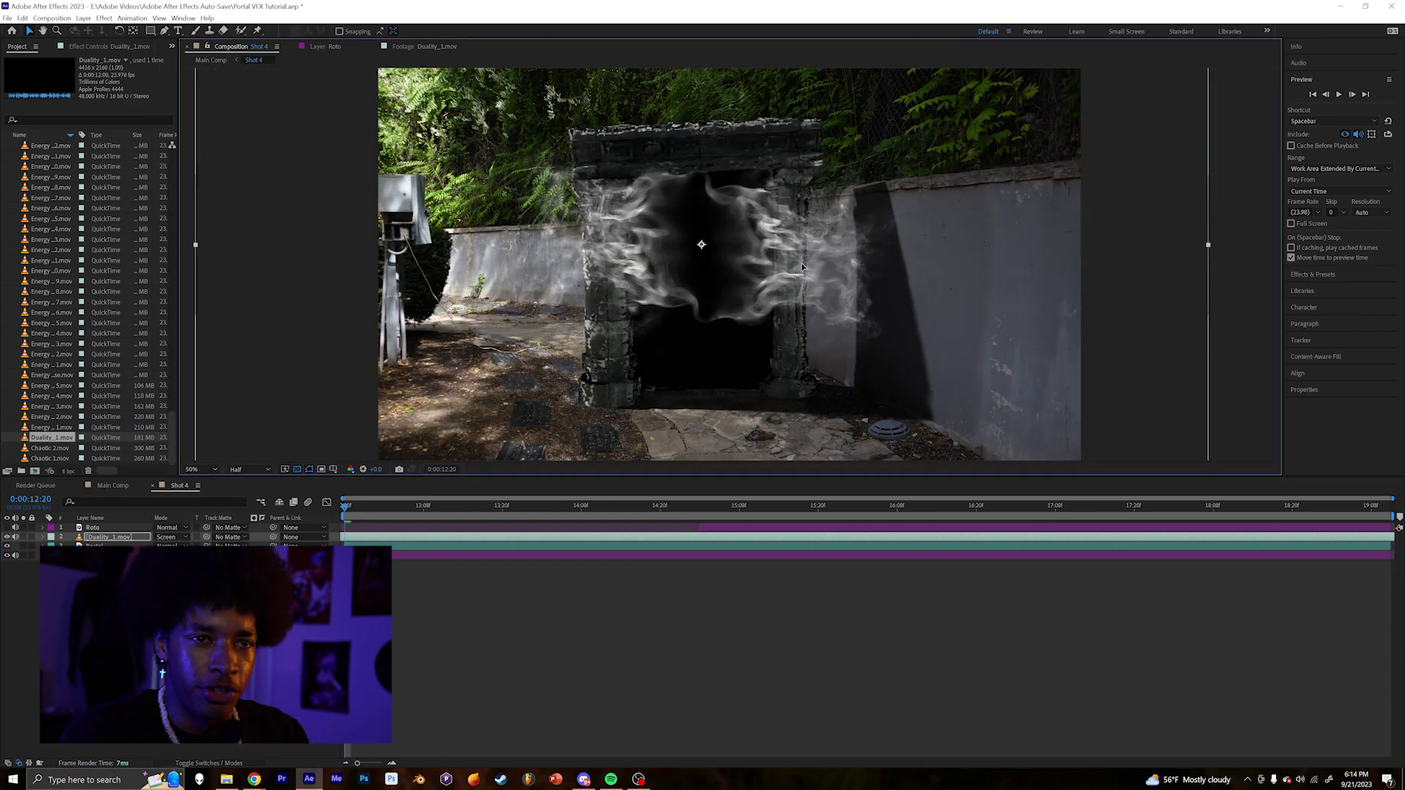
{"action": "key", "text": "r"}
{"action": "left_click_drag", "start_coordinate": [166, 546], "coordinate": [139, 546]}
Apply the Tint and Invert effects to Duality_1.mov and set its blend mode to Multiply.
{"action": "key", "text": "ctrl+space"}
{"action": "type", "text": "tint"}
{"action": "key", "text": "Return"}
{"action": "key", "text": "ctrl+space"}
{"action": "type", "text": "invert"}
{"action": "key", "text": "Return"}
{"action": "left_click", "coordinate": [171, 537]}
{"action": "left_click", "coordinate": [175, 135]}
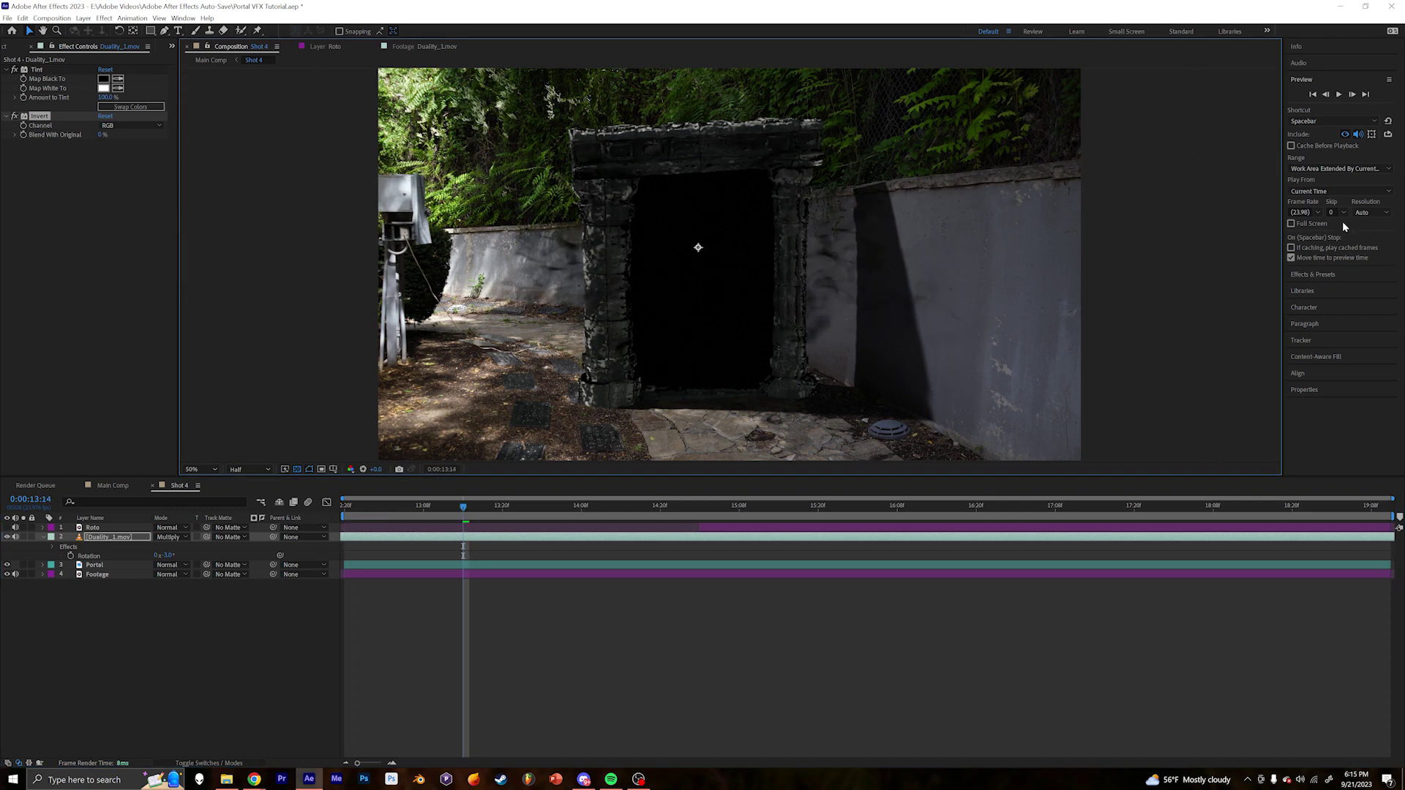
Duplicate the Duality_1.mov layer, lower the copy over the portal and rotate it to 6°.
{"action": "key", "text": "comma"}
{"action": "key", "text": "ctrl+d"}
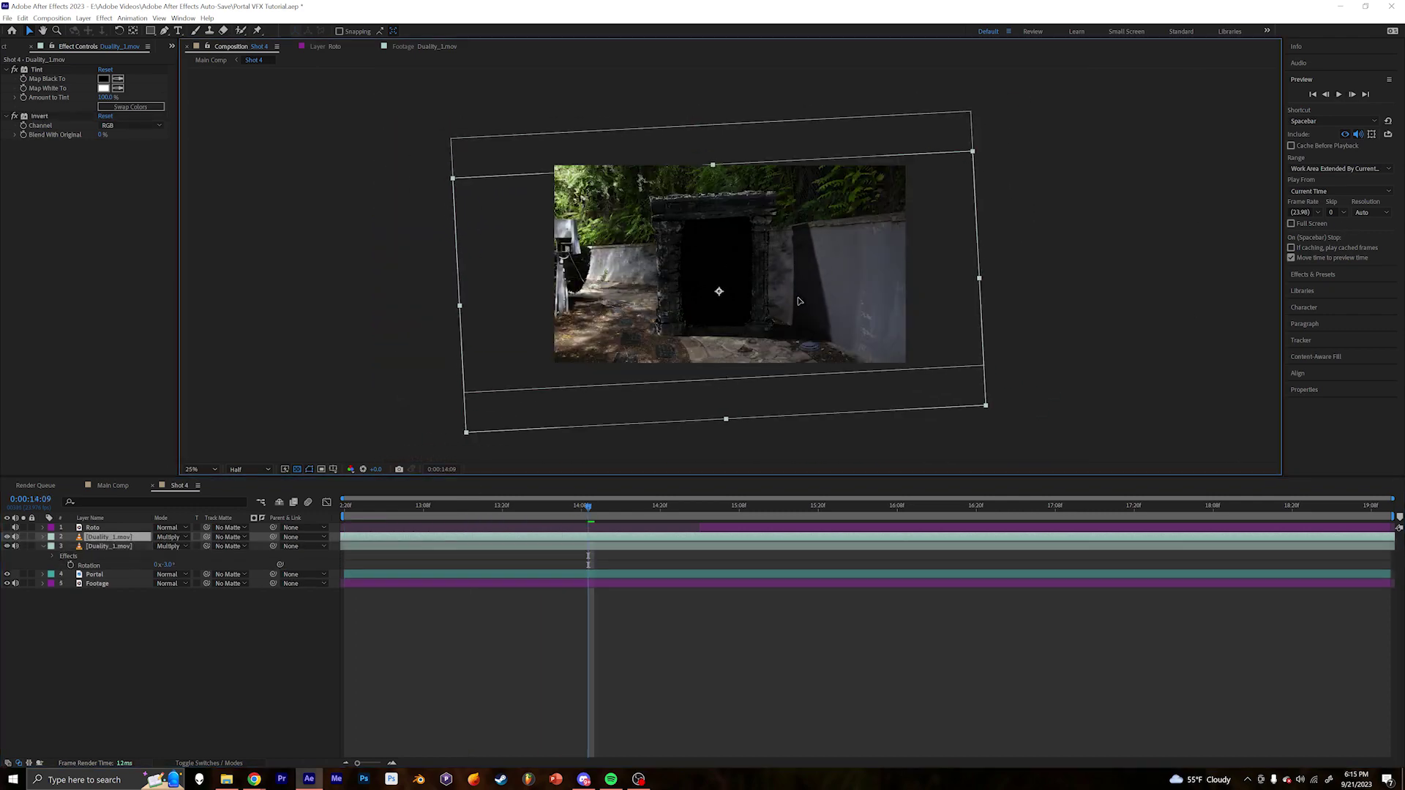
{"action": "key", "text": "r"}
{"action": "left_click_drag", "start_coordinate": [167, 546], "coordinate": [173, 546]}
{"action": "key", "text": "shift+slash"}
Duplicate the Duality_1.mov layer again and rotate this second copy to 87°.
{"action": "key", "text": "ctrl+d"}
{"action": "key", "text": "r"}
{"action": "left_click_drag", "start_coordinate": [167, 545], "coordinate": [226, 546]}
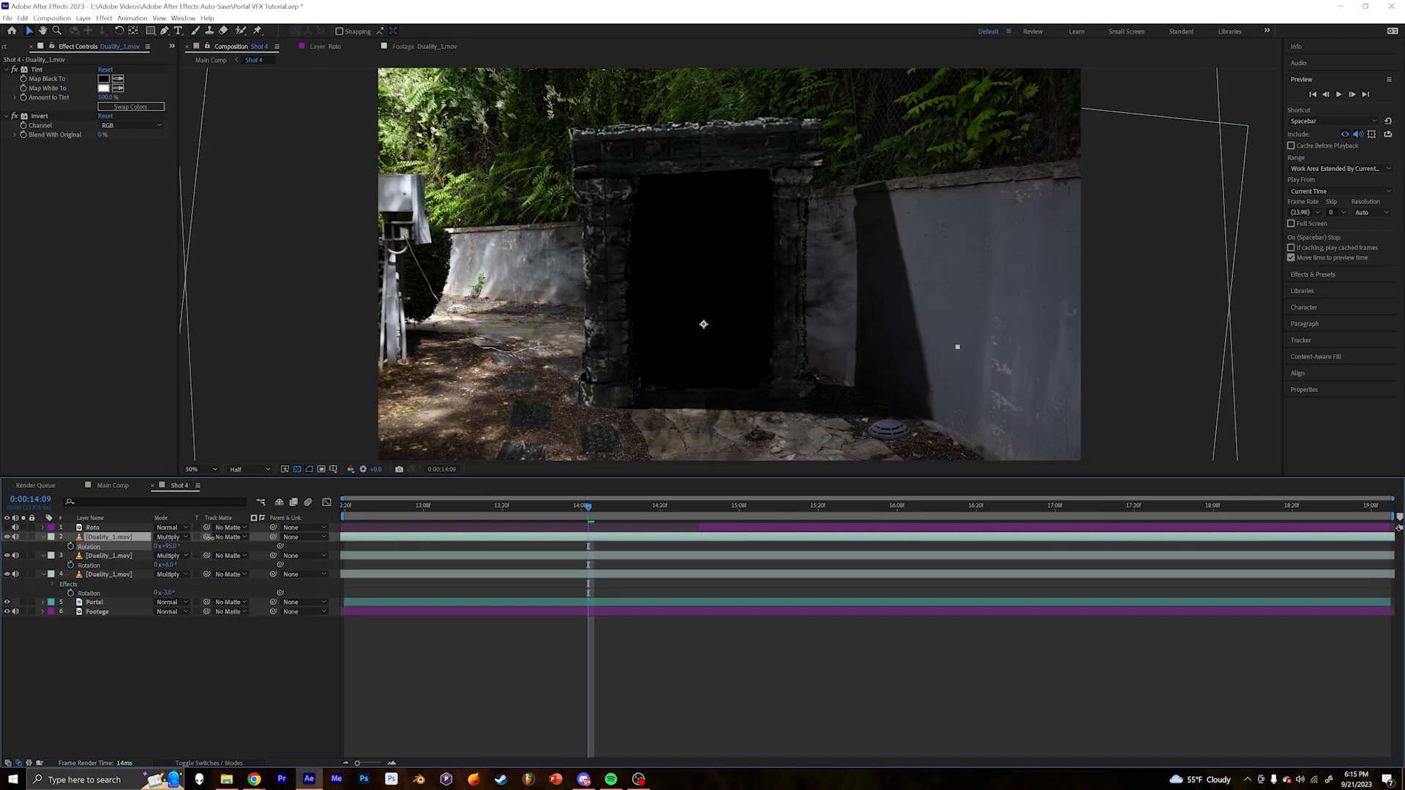
Turn on the Roto layer's visibility and preview the smoke around the portal from the start of Shot 4.
{"action": "key", "text": "space"}
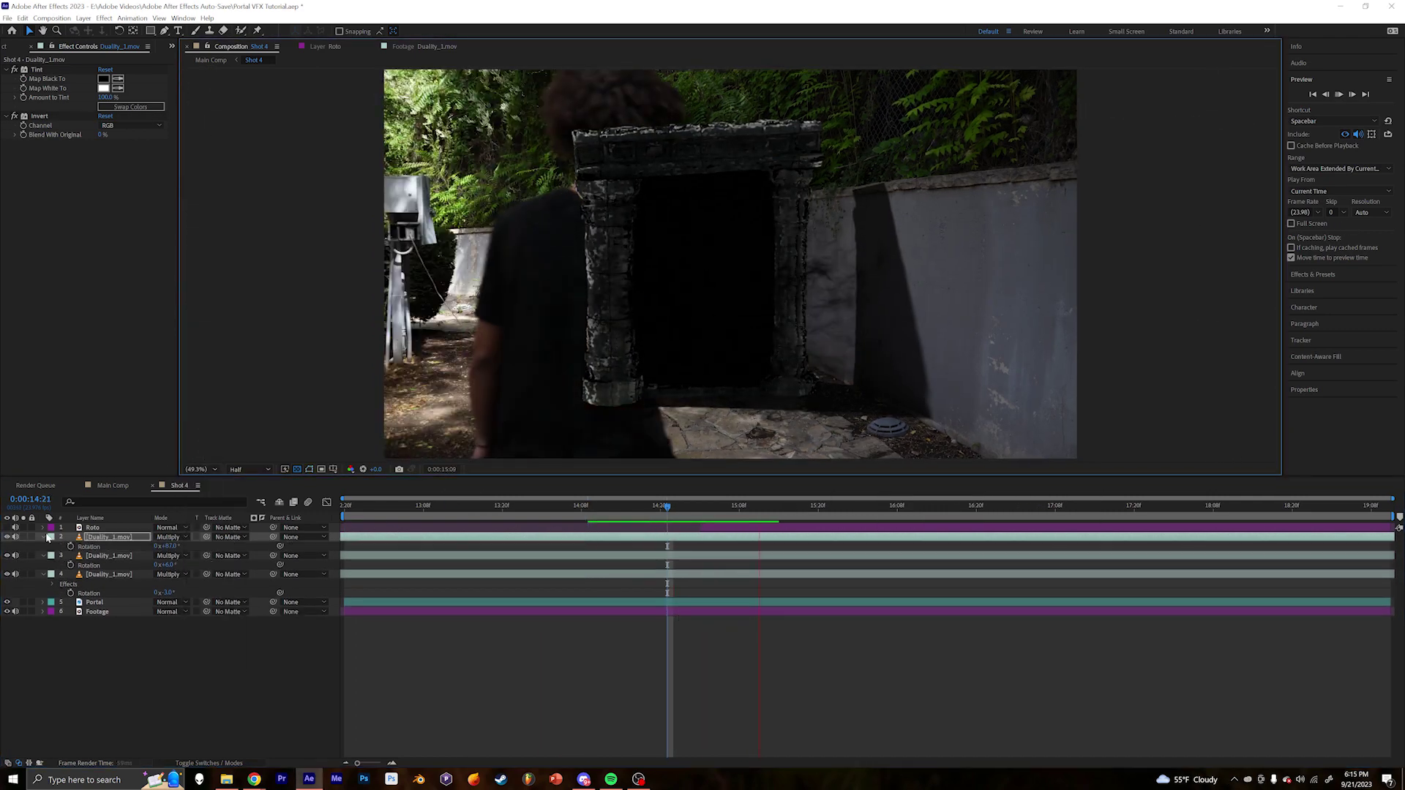
{"action": "left_click", "coordinate": [801, 506]}
{"action": "left_click", "coordinate": [8, 527]}
{"action": "key", "text": "Home"}
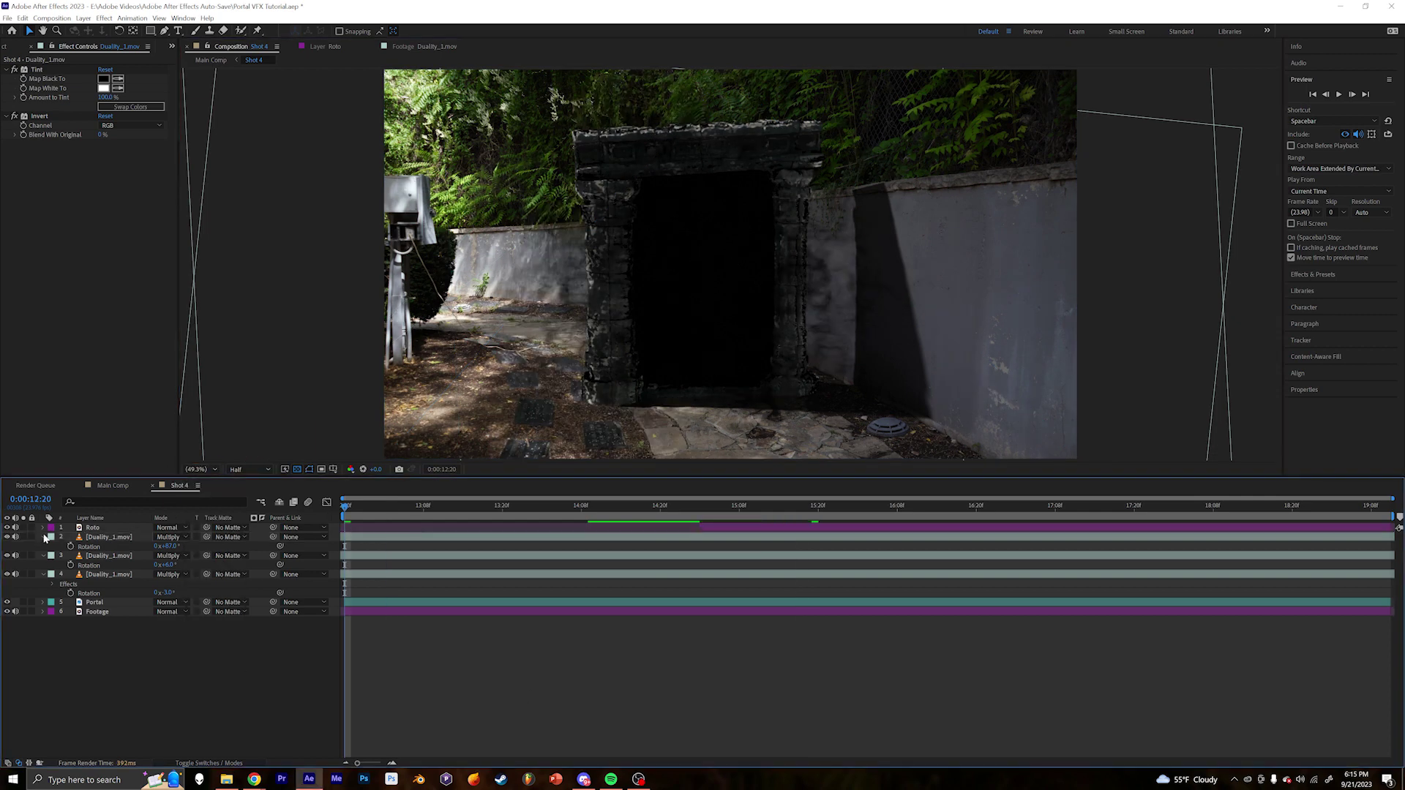
{"action": "key", "text": "u"}
{"action": "key", "text": "space"}
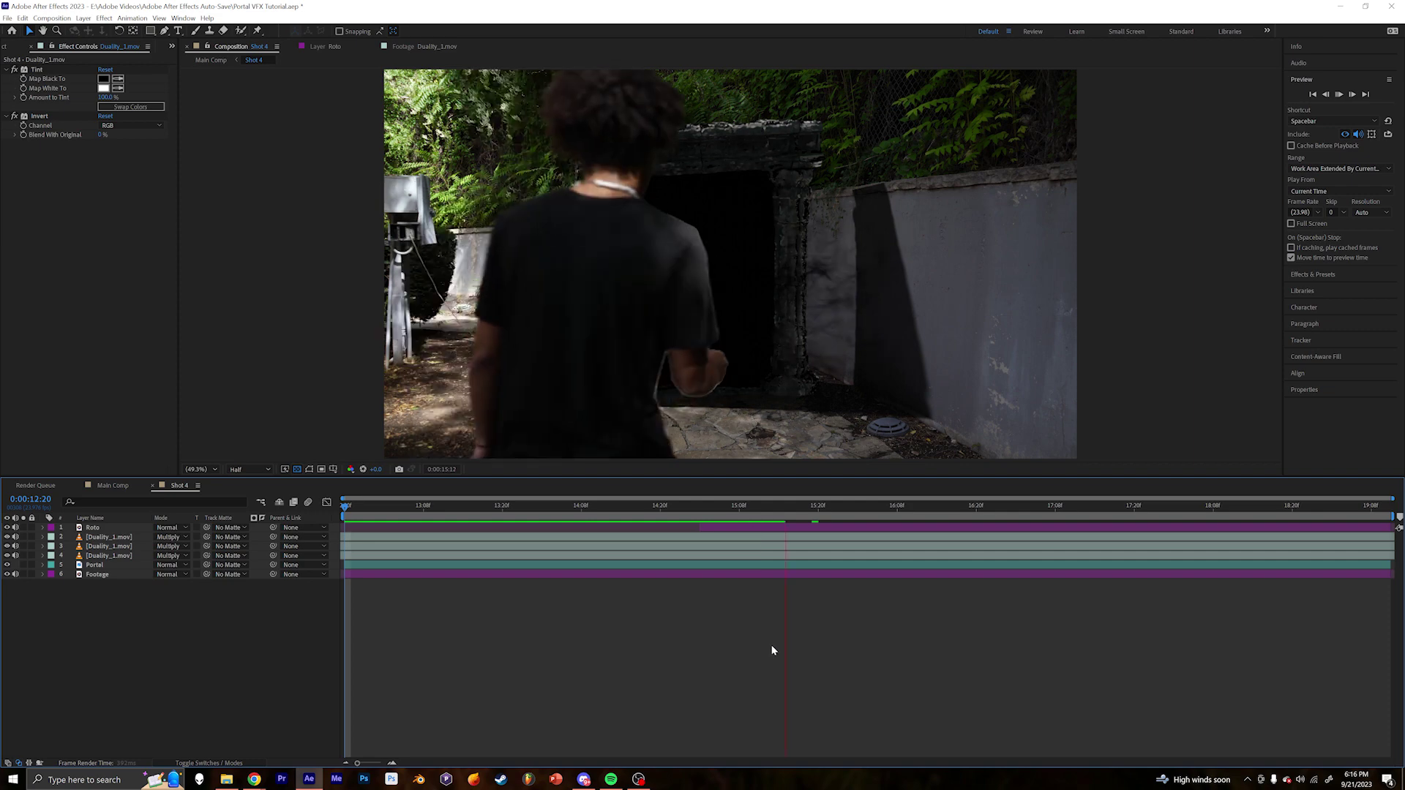
{"action": "left_click", "coordinate": [613, 518]}
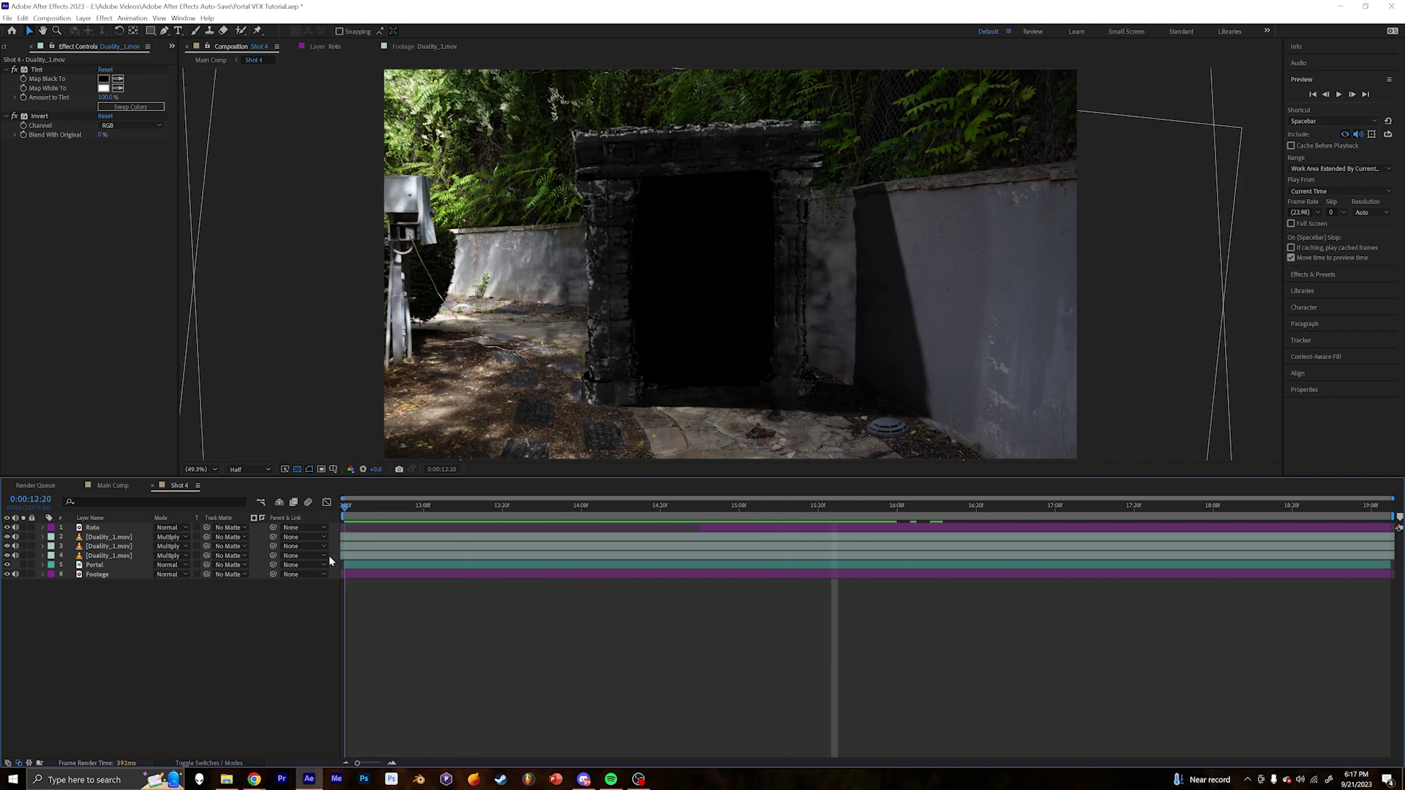
Enable time remapping on all three Duality_1.mov layers.
{"action": "left_click", "coordinate": [109, 537]}
{"action": "left_click", "coordinate": [111, 557], "text": "shift"}
{"action": "right_click", "coordinate": [111, 560]}
{"action": "mouse_move", "coordinate": [146, 313]}
{"action": "left_click", "coordinate": [267, 314]}
Retime the three Duality_1.mov layers by moving their Time Remap keyframes from 0:00:19:10 to an earlier frame.
{"action": "left_click_drag", "start_coordinate": [530, 512], "coordinate": [1386, 511]}
{"action": "left_click_drag", "start_coordinate": [1384, 565], "coordinate": [615, 562]}
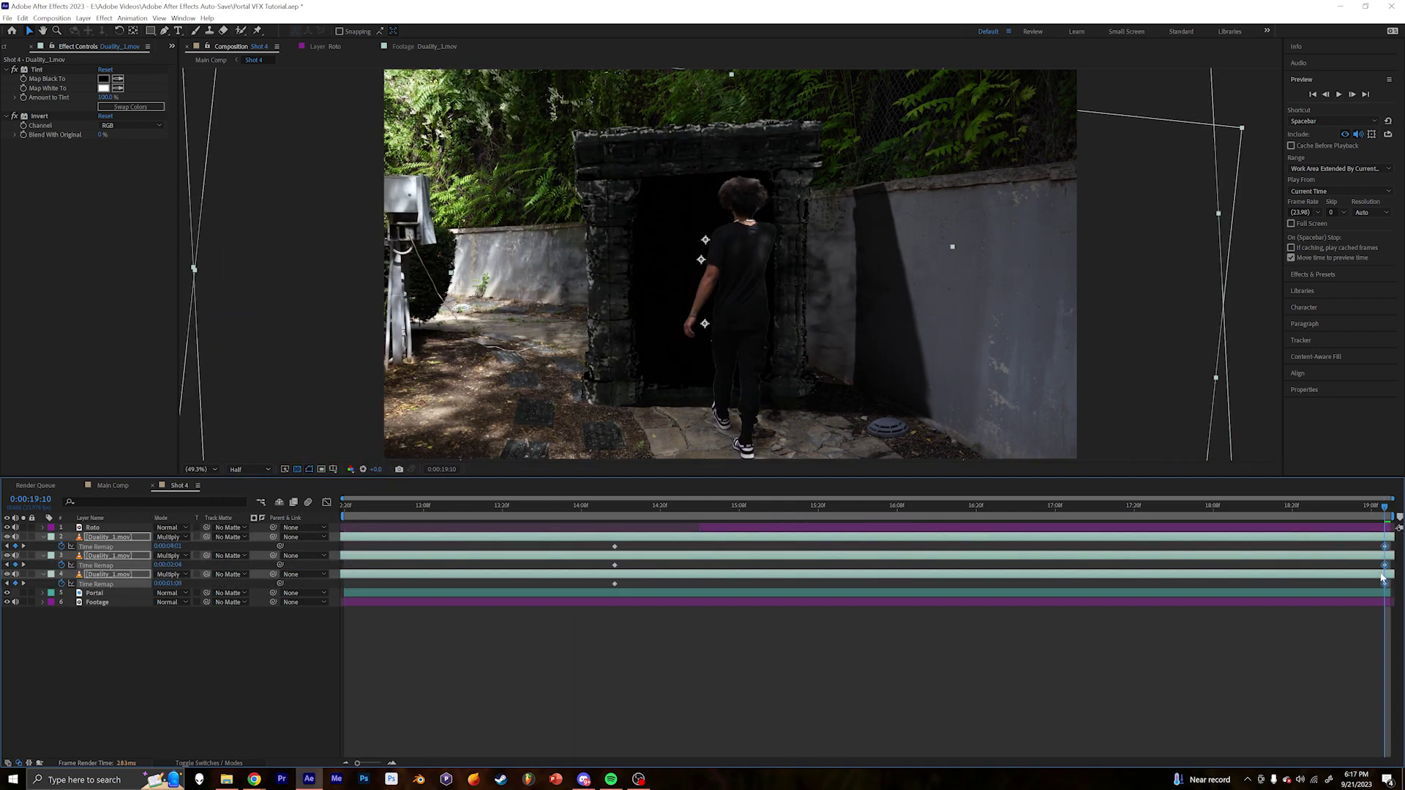
{"action": "left_click_drag", "start_coordinate": [498, 507], "coordinate": [344, 507]}
{"action": "key", "text": "u"}
{"action": "left_click", "coordinate": [163, 603]}
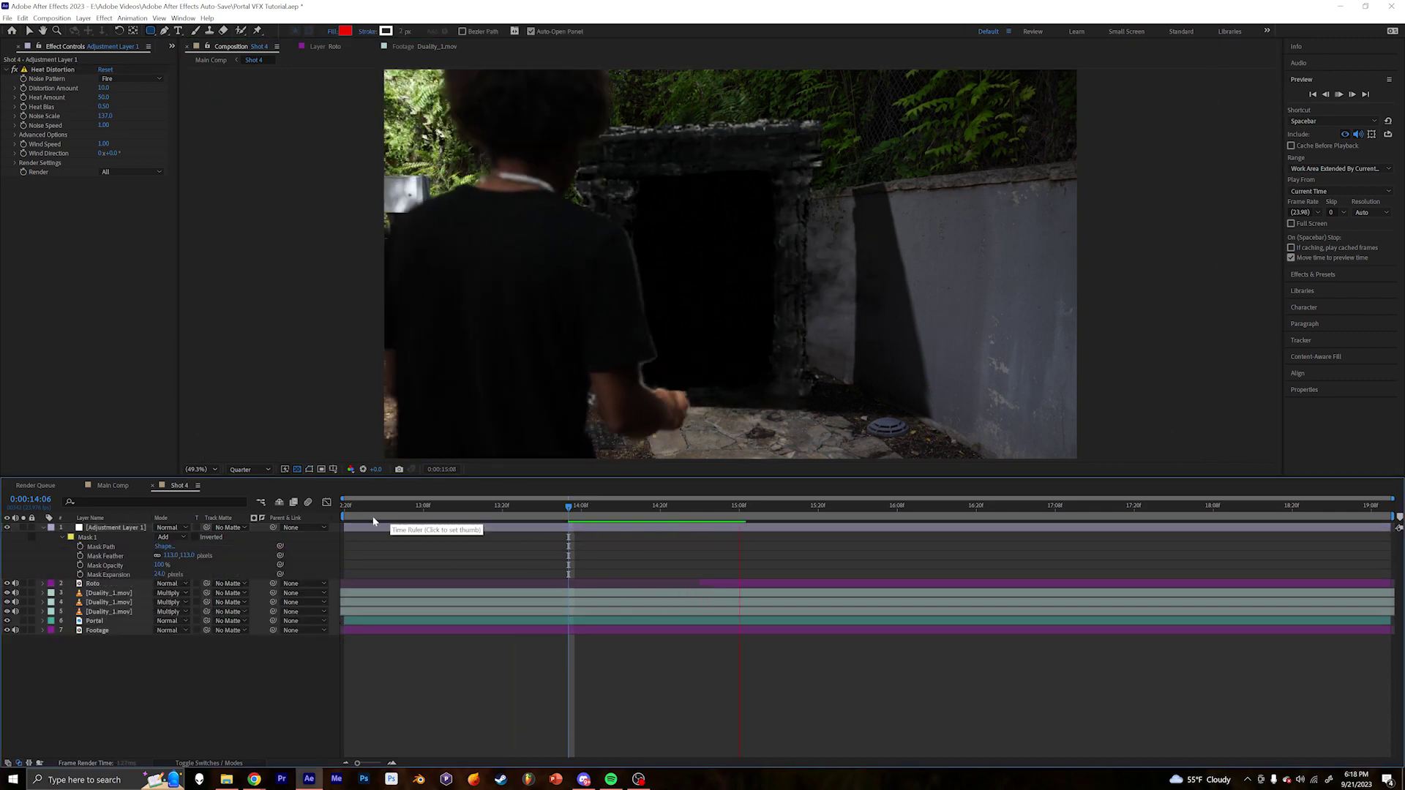
Place the heat-distortion adjustment layer below the Roto layer and name it Distortion.
{"action": "key", "text": "Return"}
{"action": "type", "text": "Distr"}
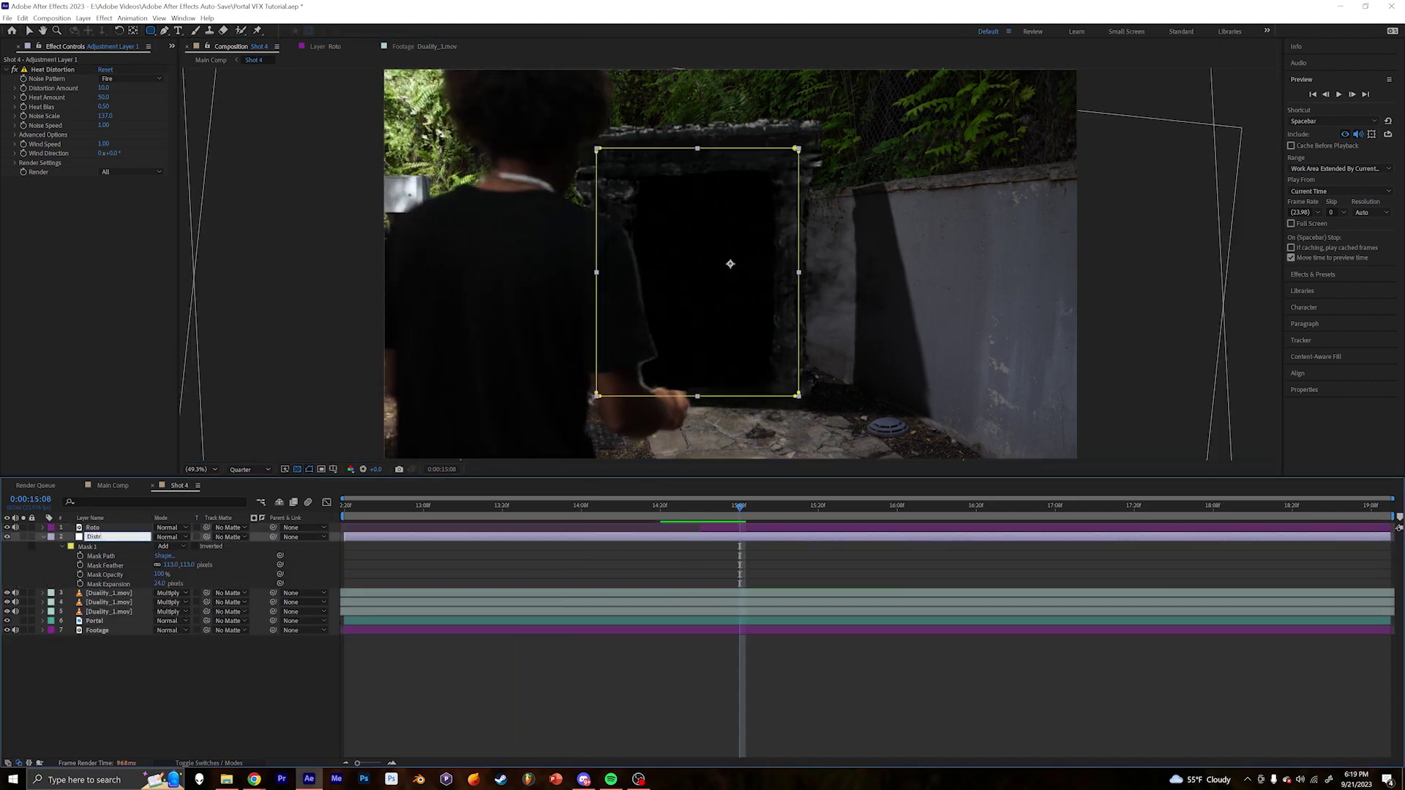
{"action": "type", "text": "ortion"}
{"action": "key", "text": "Return"}
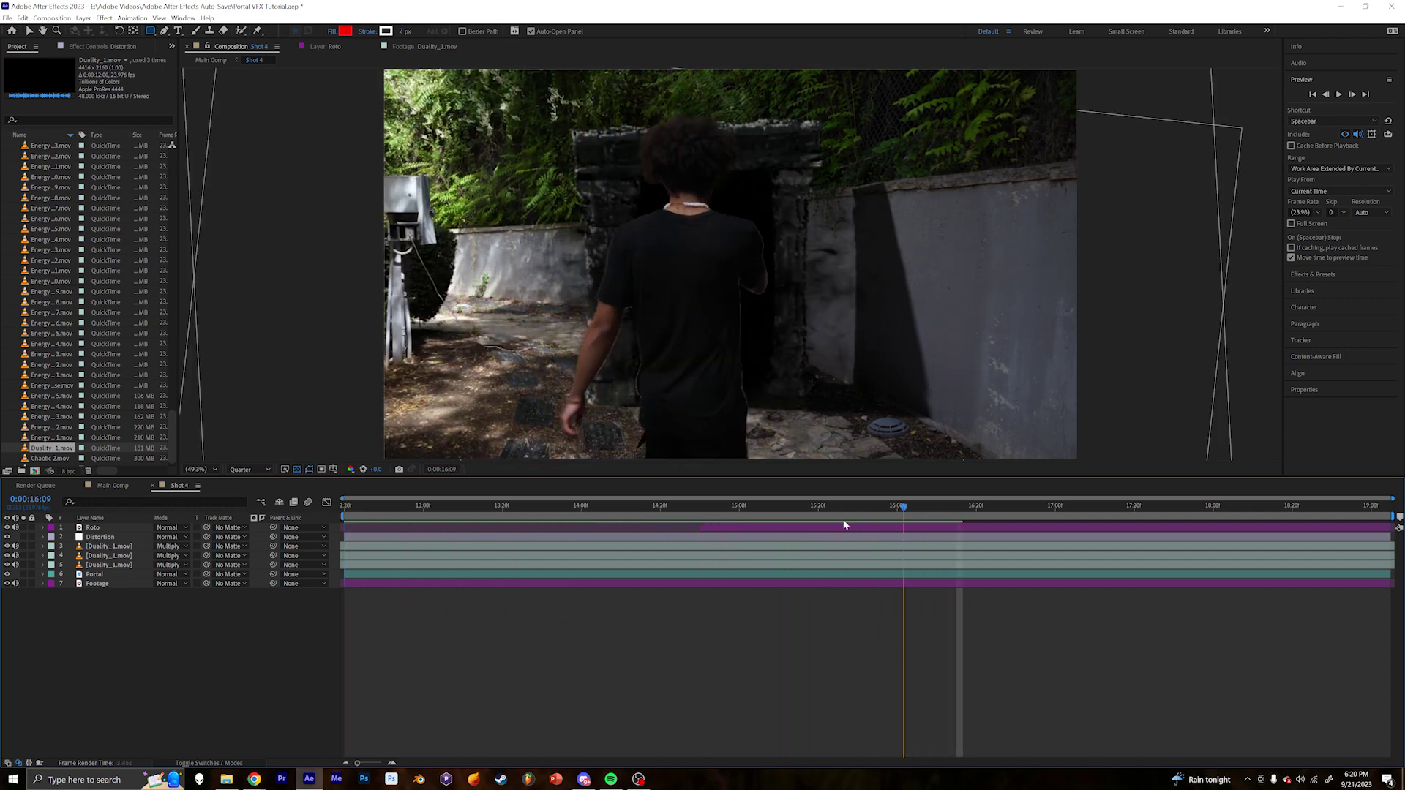
Increase the mask expansion on the Distortion layer.
{"action": "key", "text": "m"}
{"action": "key", "text": "m"}
{"action": "left_click_drag", "start_coordinate": [174, 584], "coordinate": [191, 583]}
Create an adjustment layer, apply Radial Blur to it and adjust the blur amount.
{"action": "right_click", "coordinate": [204, 605]}
{"action": "left_click", "coordinate": [373, 694]}
{"action": "key", "text": "ctrl+space"}
{"action": "type", "text": "rad"}
{"action": "left_click", "coordinate": [400, 574]}
{"action": "left_click_drag", "start_coordinate": [103, 176], "coordinate": [107, 176]}
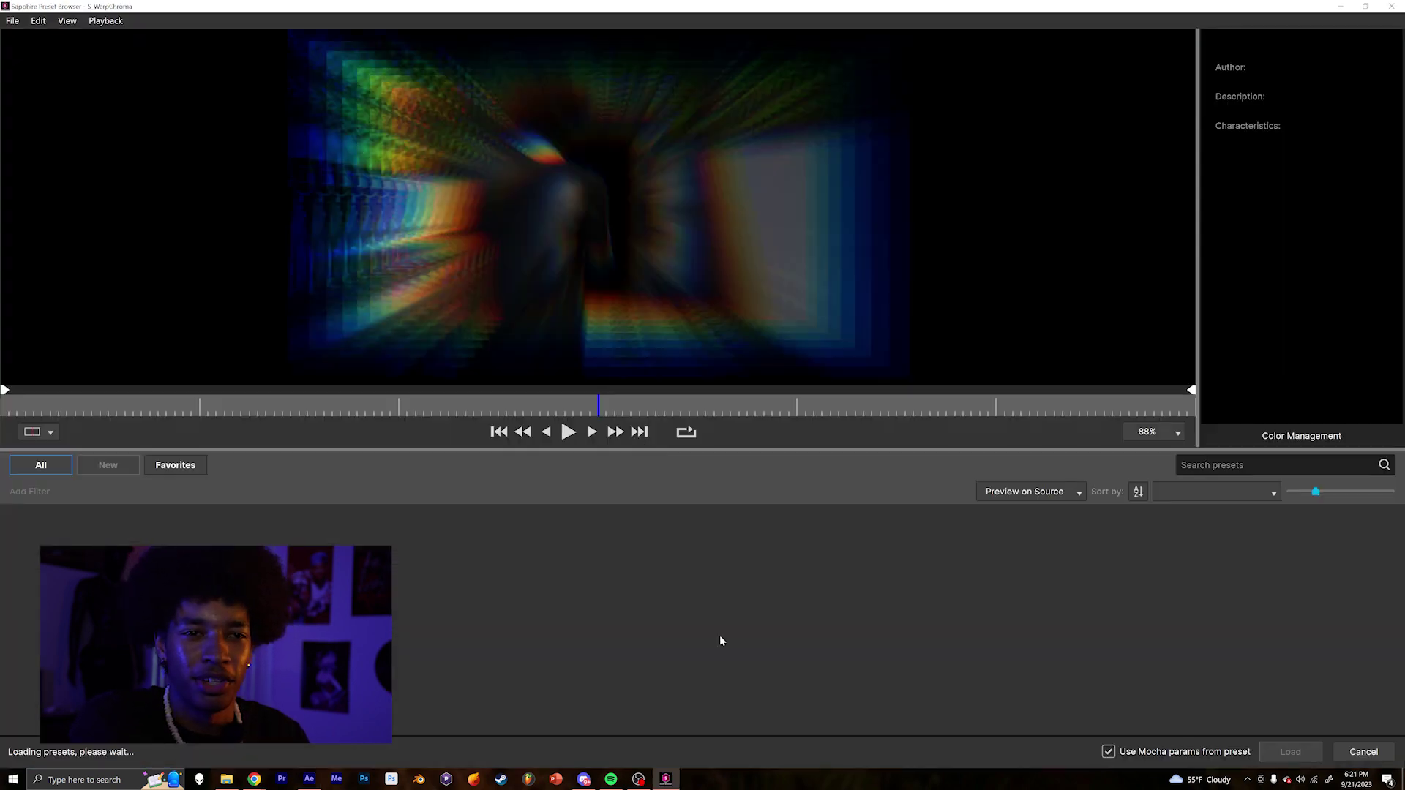
Browse several presets for the Sapphire S_WarpChroma effect.
{"action": "left_click", "coordinate": [599, 564]}
{"action": "left_click", "coordinate": [1036, 562]}
{"action": "left_click", "coordinate": [488, 562]}
{"action": "left_click", "coordinate": [626, 562]}
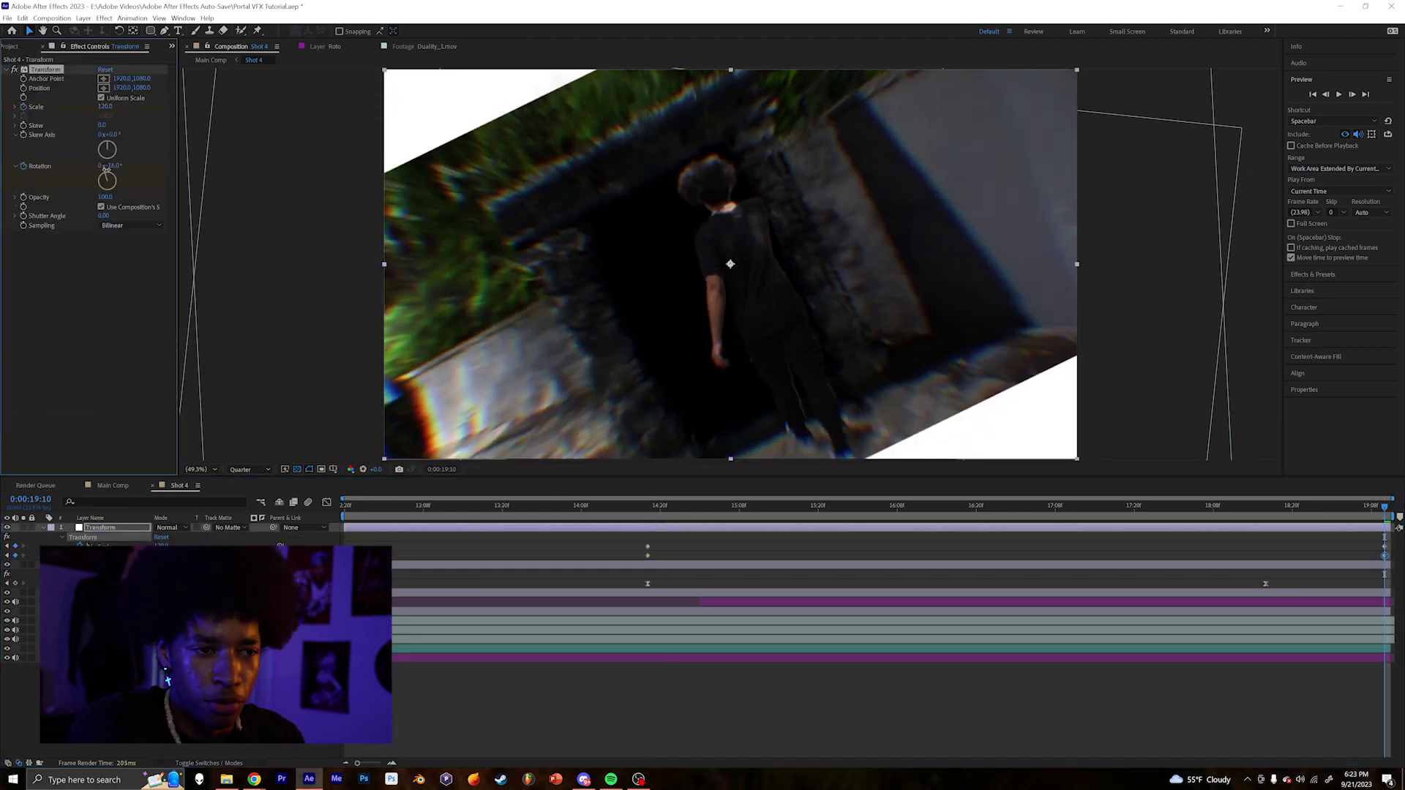
Preview the scale, rotation, chroma and blur animation from 0:00:14:18.
{"action": "left_click_drag", "start_coordinate": [1200, 505], "coordinate": [648, 511]}
{"action": "key", "text": "space"}
{"action": "key", "text": "u"}
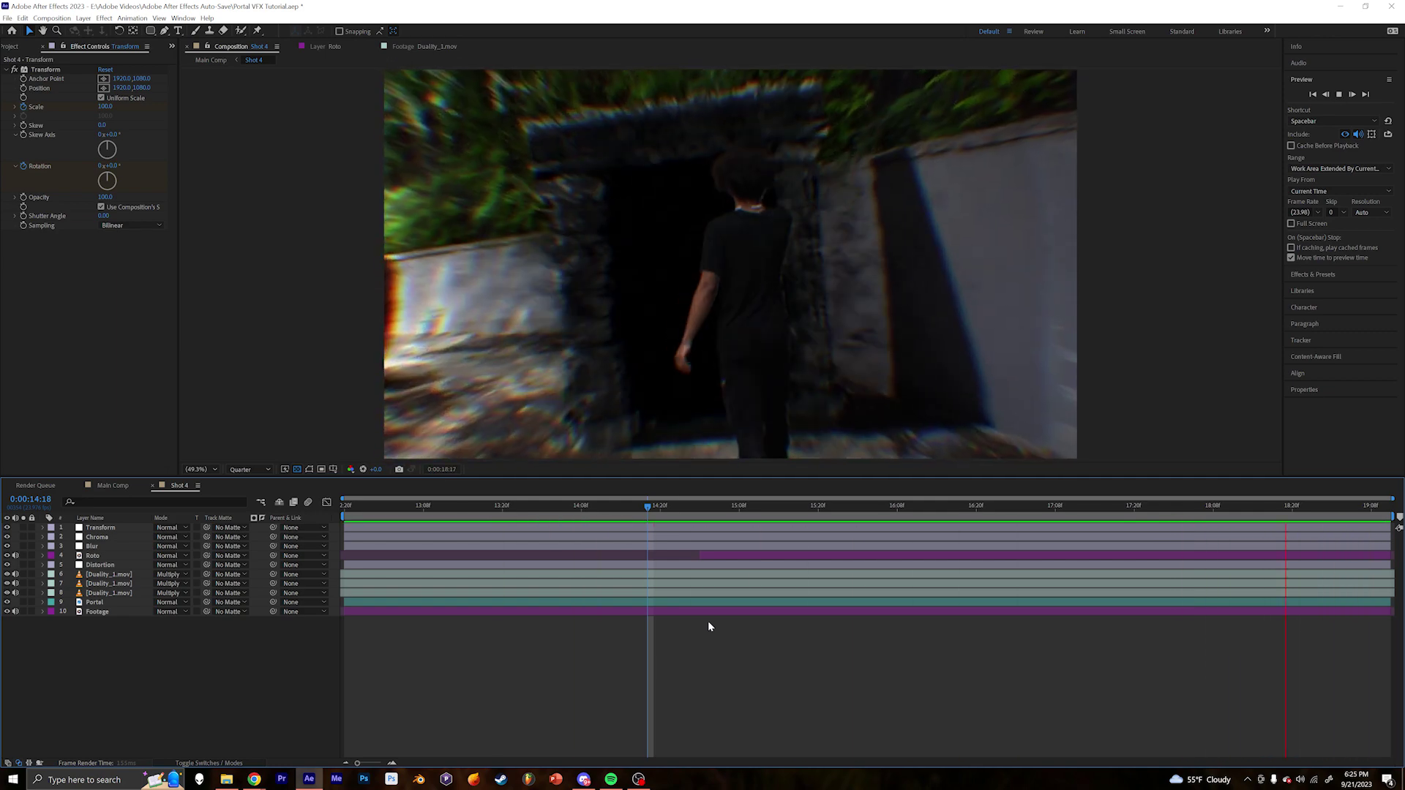
{"action": "key", "text": "space"}
Move the starting keyframes of the effect adjustment layers to 0:00:14:04 and adjust their easing.
{"action": "key", "text": "u"}
{"action": "left_click_drag", "start_coordinate": [652, 560], "coordinate": [639, 618]}
{"action": "left_click_drag", "start_coordinate": [647, 612], "coordinate": [556, 612]}
{"action": "right_click", "coordinate": [555, 585]}
{"action": "left_click", "coordinate": [600, 701]}
{"action": "left_click", "coordinate": [385, 296]}
{"action": "key", "text": "u"}
Create a black solid at composition size and name it Vignette.
{"action": "left_click", "coordinate": [96, 547]}
{"action": "right_click", "coordinate": [153, 556]}
{"action": "left_click", "coordinate": [300, 588]}
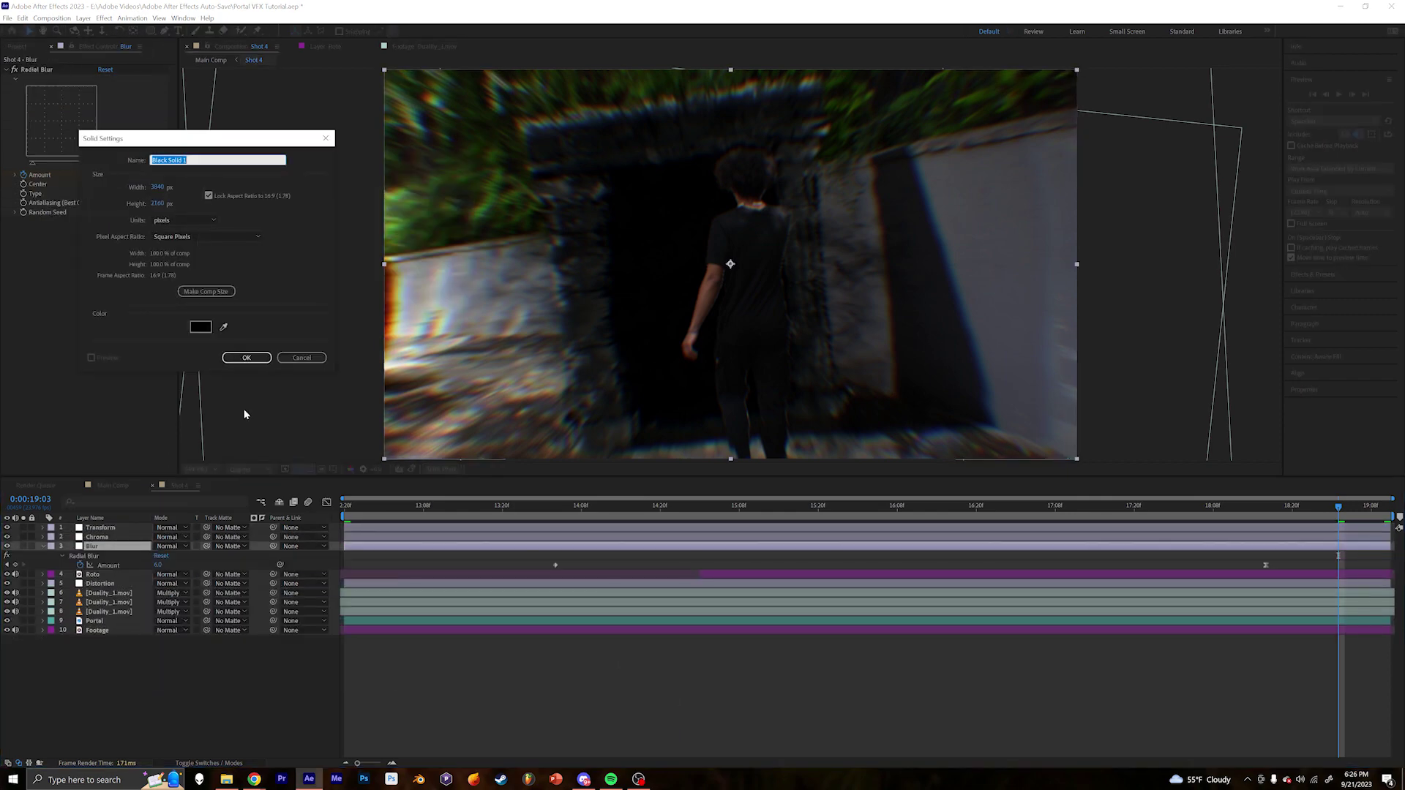
{"action": "key", "text": "Return"}
{"action": "key", "text": "Return"}
{"action": "type", "text": "Vignette"}
{"action": "key", "text": "Return"}
Add a full-layer elliptical mask to the Vignette layer and invert it.
{"action": "key", "text": "ctrl+space"}
{"action": "left_click_drag", "start_coordinate": [151, 31], "coordinate": [192, 55]}
{"action": "double_click", "coordinate": [151, 30]}
{"action": "key", "text": "v"}
{"action": "left_click", "coordinate": [195, 547]}
Feather the Vignette mask to 394 pixels and show all of its mask properties.
{"action": "key", "text": "f"}
{"action": "left_click_drag", "start_coordinate": [167, 547], "coordinate": [423, 569]}
{"action": "key", "text": "t"}
{"action": "key", "text": "m"}
{"action": "key", "text": "m"}
Preview the animated vignette from 0:00:14:04 and collapse the Vignette layer's properties.
{"action": "left_click", "coordinate": [555, 506]}
{"action": "key", "text": "space"}
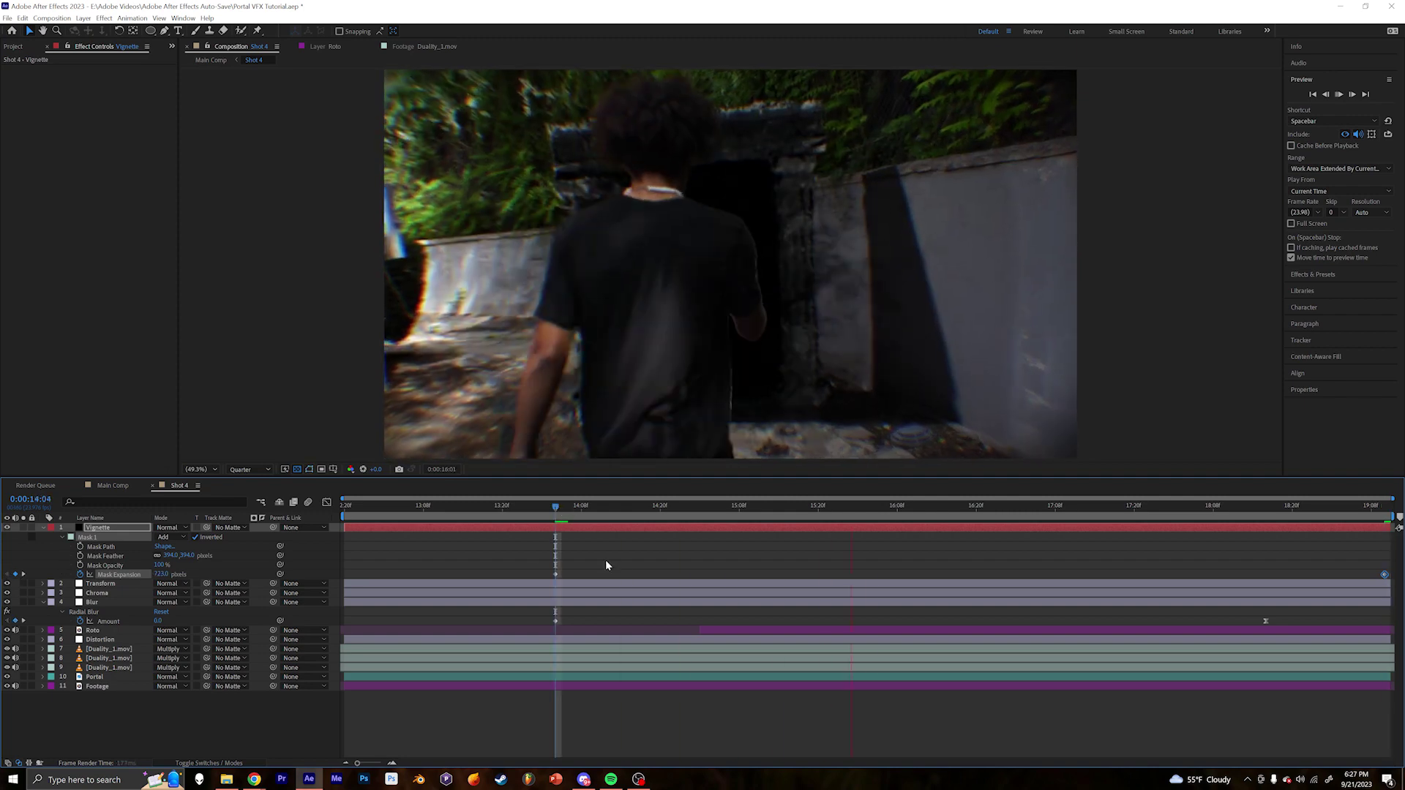
{"action": "key", "text": "space"}
{"action": "left_click", "coordinate": [43, 528]}
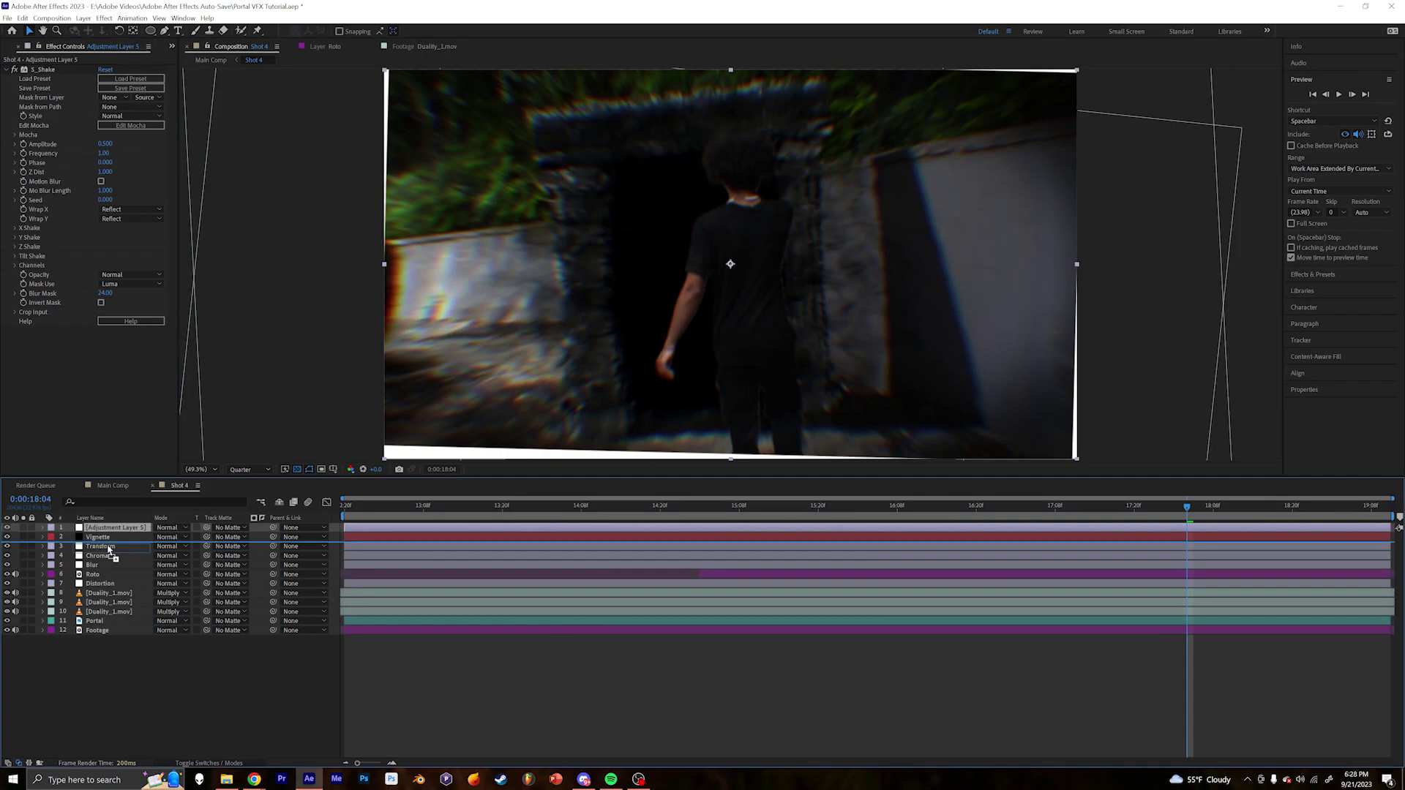
Rename the S_Shake adjustment layer Camera Shake and preview the composition from its start.
{"action": "key", "text": "Return"}
{"action": "type", "text": "Camera Shake"}
{"action": "key", "text": "Return"}
{"action": "left_click_drag", "start_coordinate": [1187, 506], "coordinate": [344, 506]}
{"action": "key", "text": "space"}
{"action": "key", "text": "space"}
Move the Camera Shake layer directly below Blur and compare the frame with its visibility off and on.
{"action": "left_click_drag", "start_coordinate": [115, 546], "coordinate": [116, 569]}
{"action": "left_click_drag", "start_coordinate": [464, 507], "coordinate": [344, 506]}
{"action": "left_click_drag", "start_coordinate": [110, 565], "coordinate": [143, 570]}
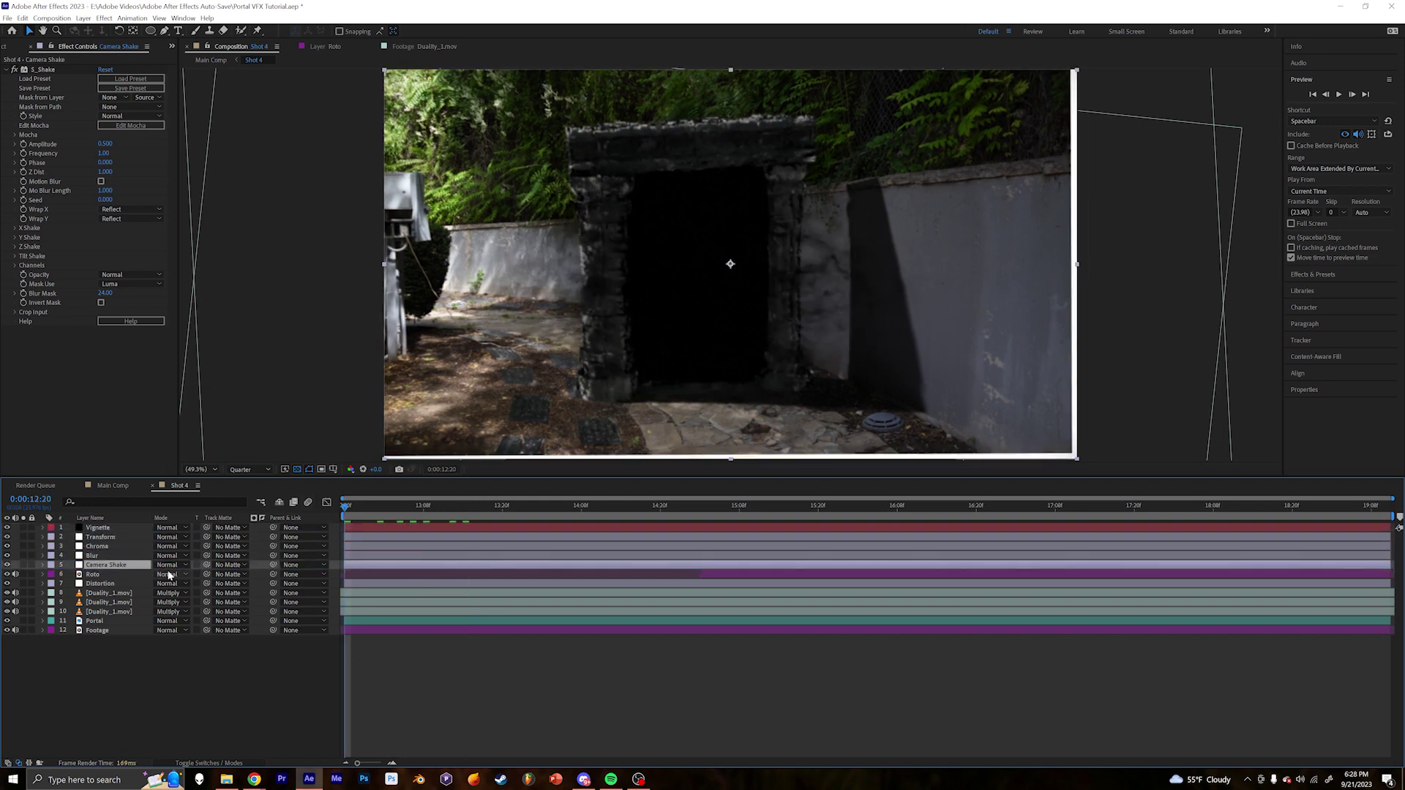
{"action": "left_click", "coordinate": [7, 566]}
{"action": "left_click", "coordinate": [7, 566]}
Apply Motion Tile to the Footage layer with enlarged output and mirrored edges, and preview the shot.
{"action": "left_click", "coordinate": [98, 630]}
{"action": "key", "text": "ctrl+space"}
{"action": "key", "text": "Return"}
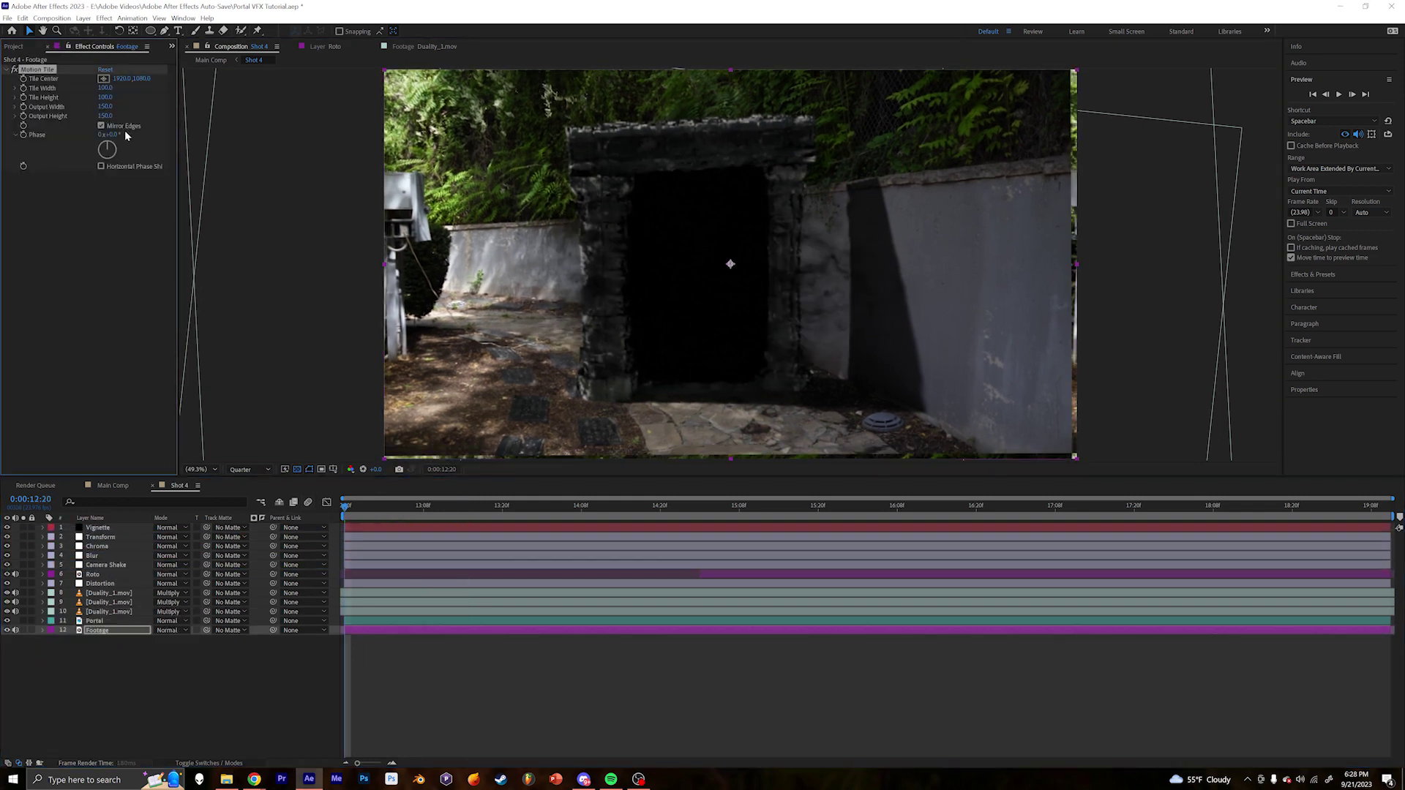
{"action": "key", "text": "space"}
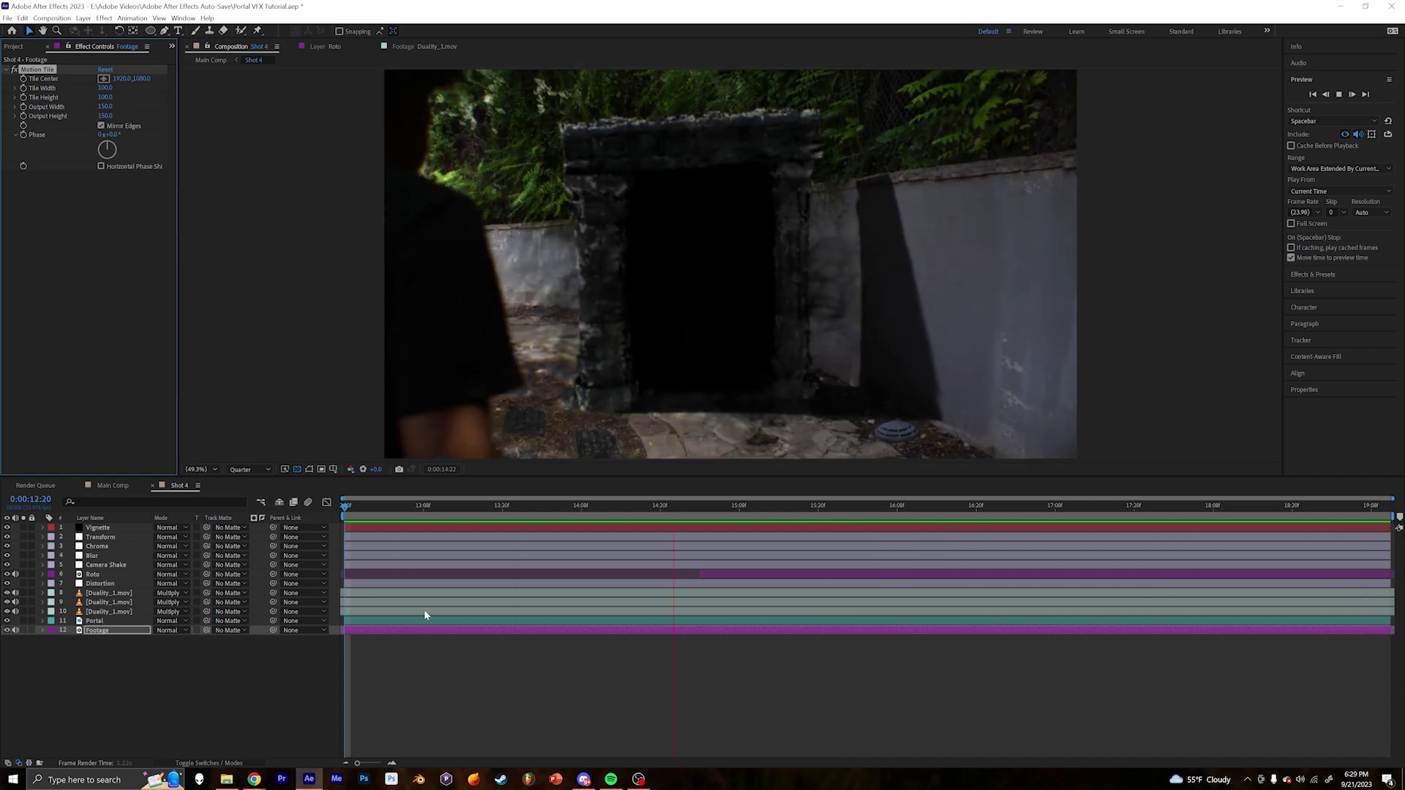
{"action": "left_click_drag", "start_coordinate": [1007, 506], "coordinate": [956, 506]}
{"action": "key", "text": "space"}
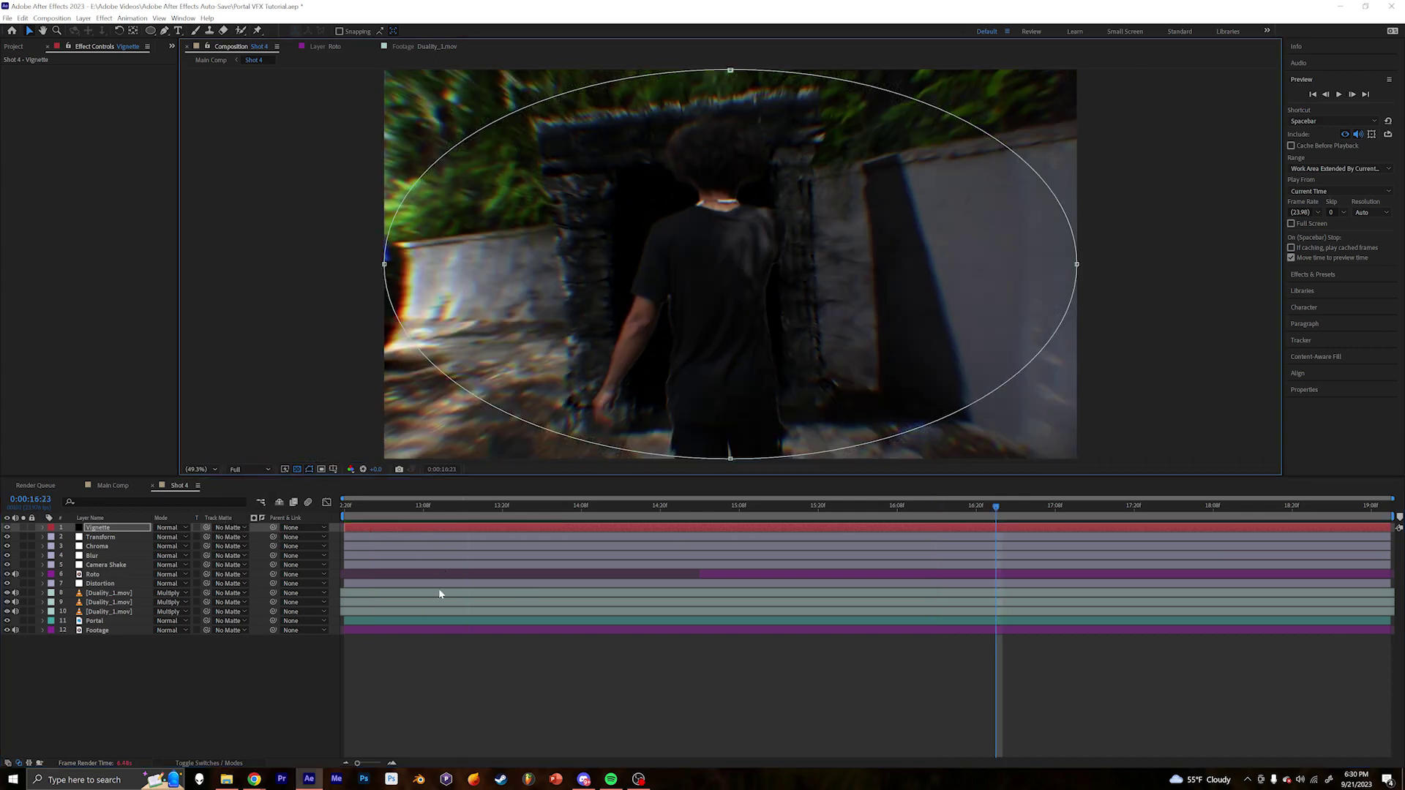
Solo the Portal and Footage layers and frame the base of the portal's pillar up close.
{"action": "left_click", "coordinate": [95, 621]}
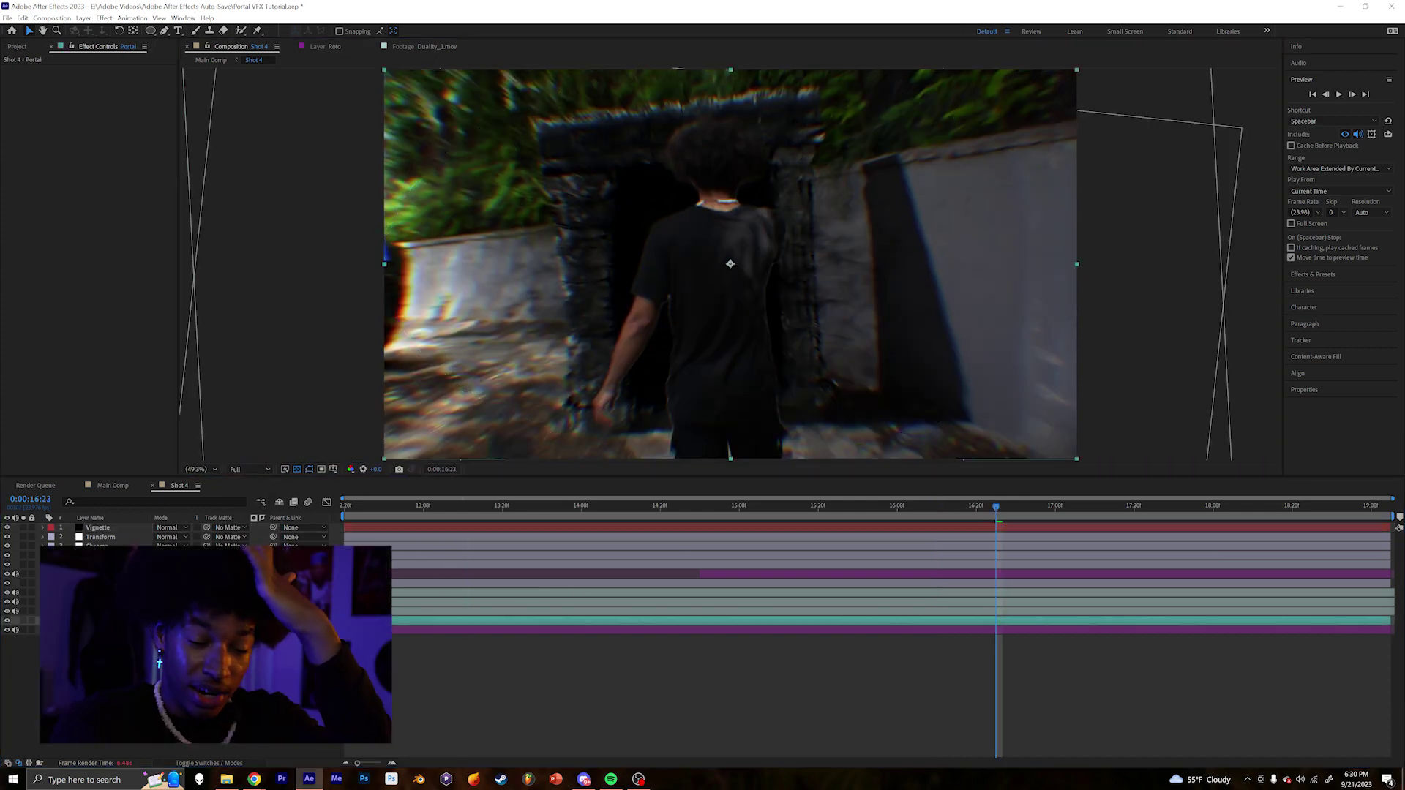
{"action": "left_click", "coordinate": [25, 621]}
{"action": "left_click", "coordinate": [24, 630]}
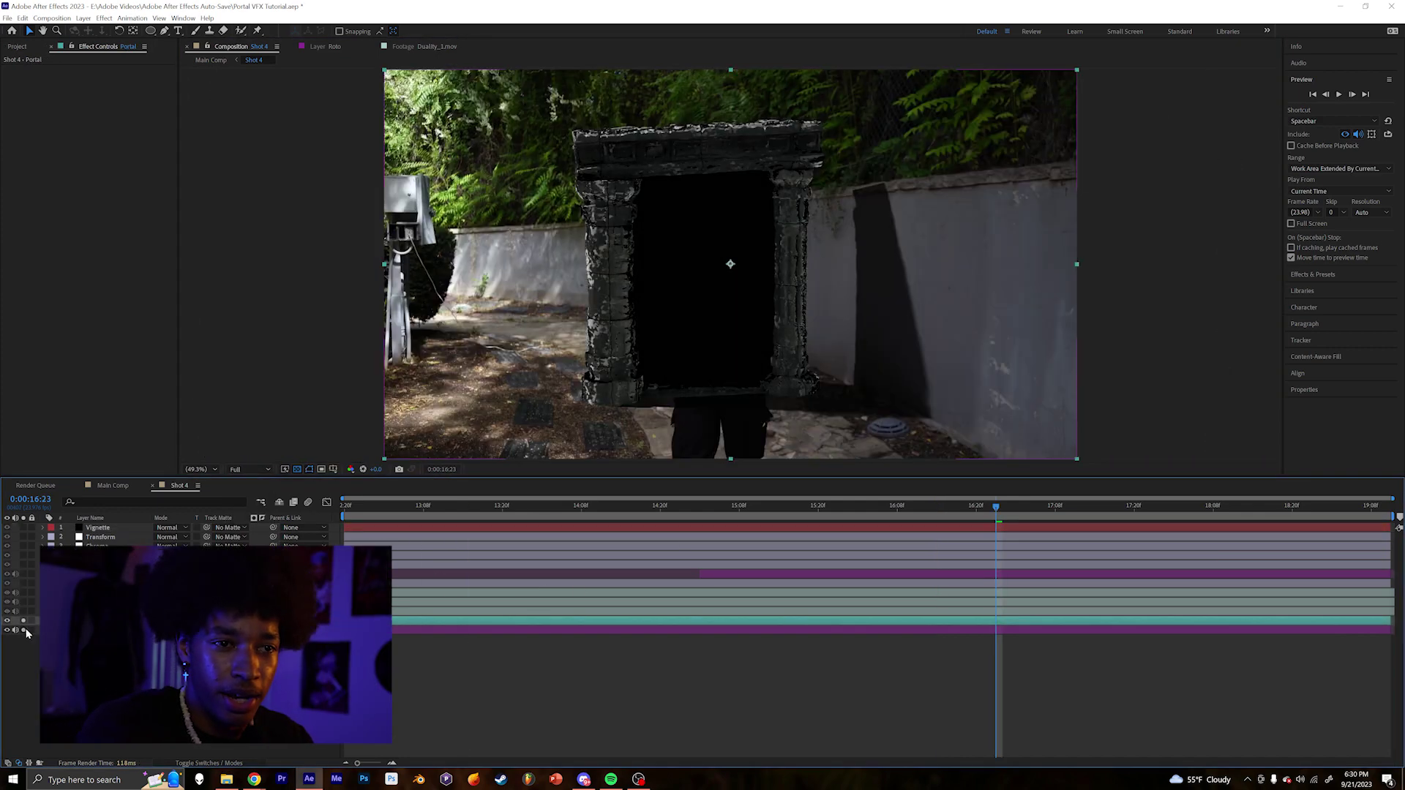
{"action": "scroll", "coordinate": [633, 357], "scroll_direction": "up", "scroll_amount": 3}
{"action": "middle_click_drag", "start_coordinate": [274, 341], "coordinate": [677, 265]}
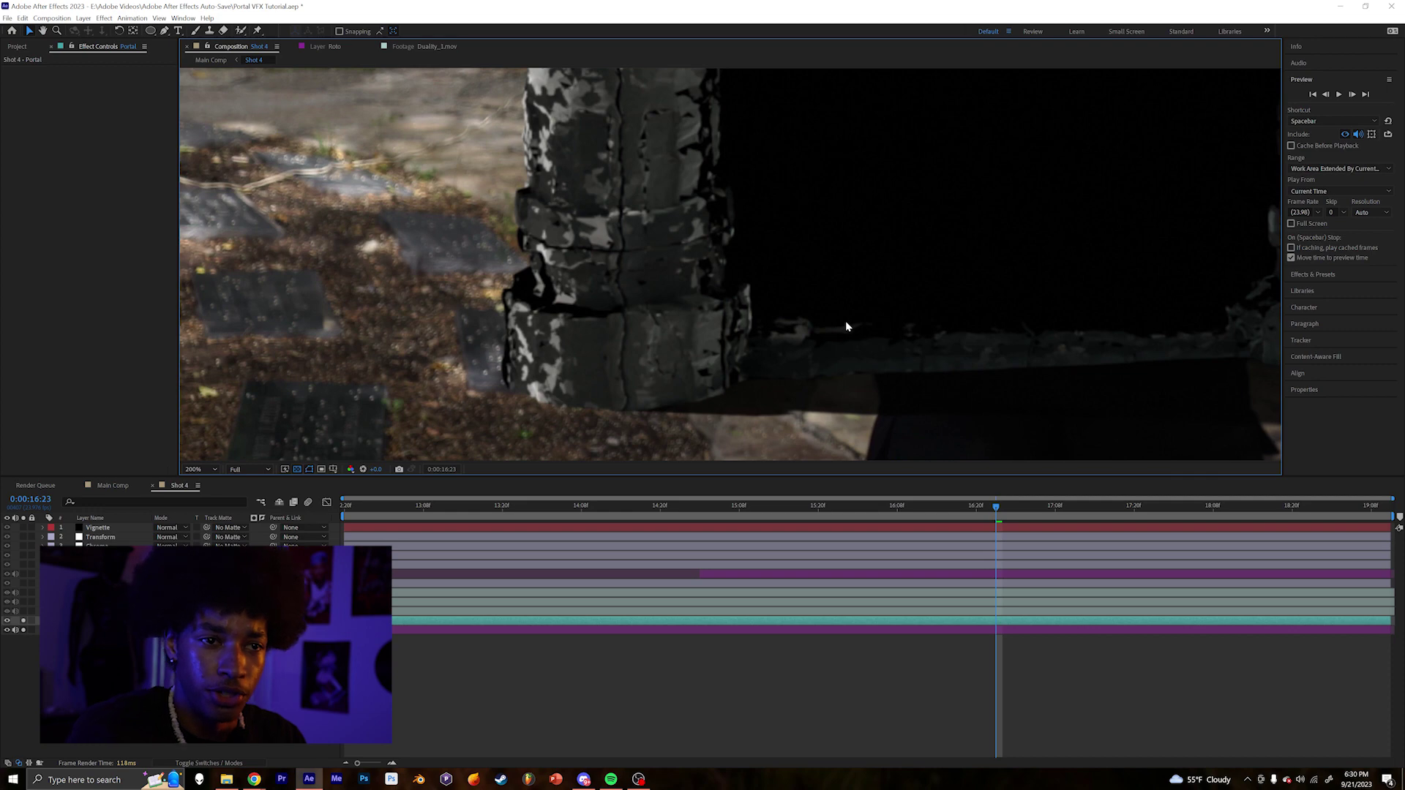
Apply Add Grain to the Portal layer in Final Output mode and make the grain monochromatic.
{"action": "key", "text": "ctrl+space"}
{"action": "type", "text": "add grain"}
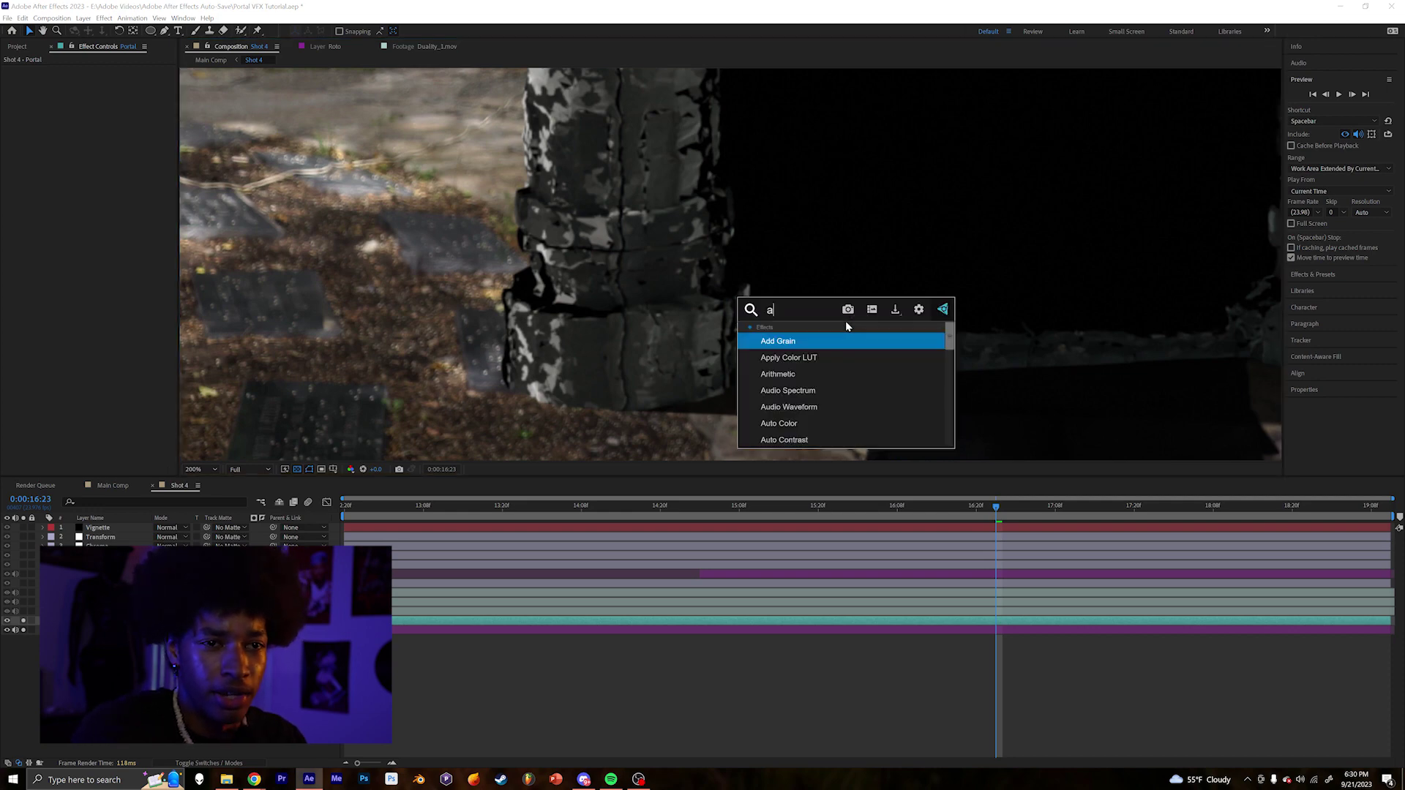
{"action": "key", "text": "Return"}
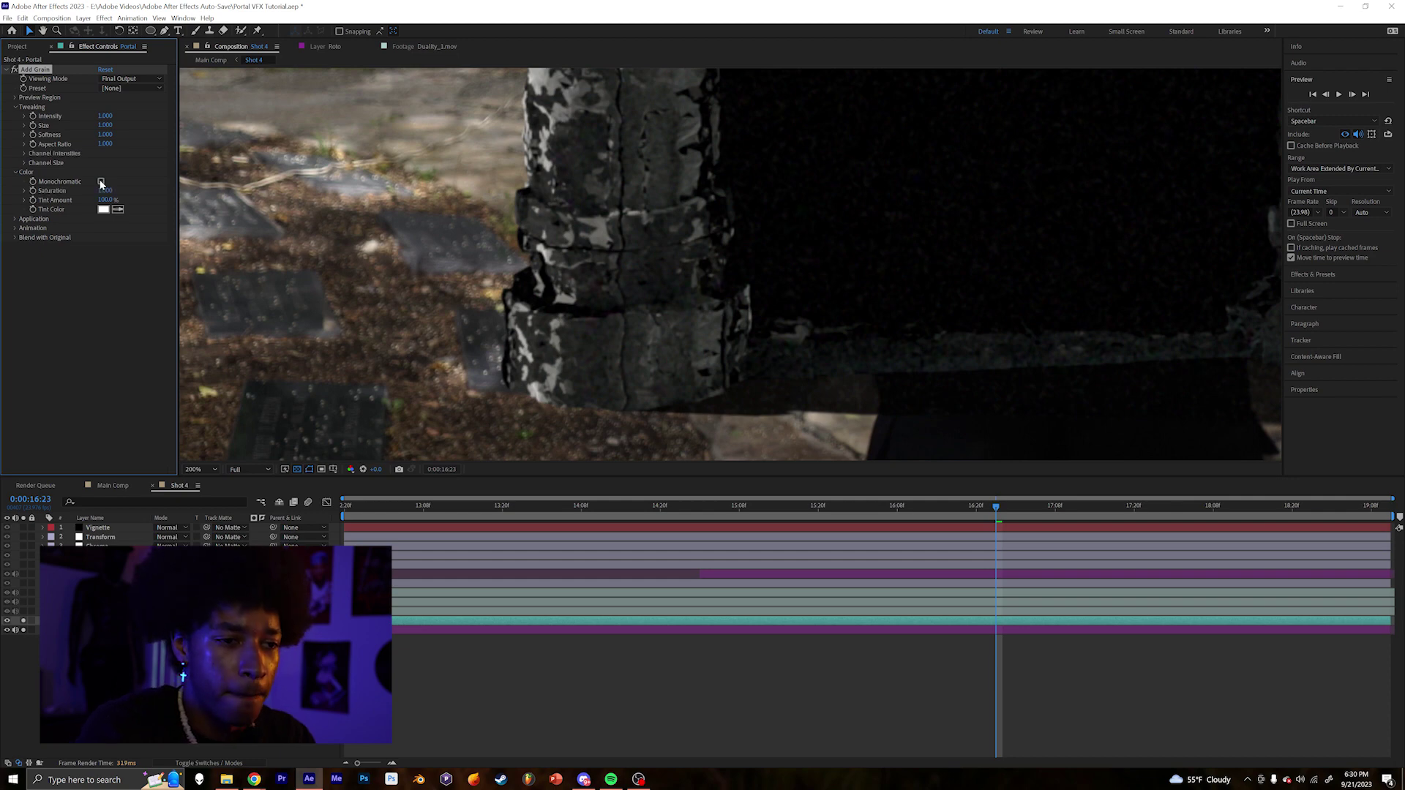
Apply Gaussian Blur to the Portal layer with a very low blurriness and Repeat Edge Pixels enabled.
{"action": "type", "text": "gau"}
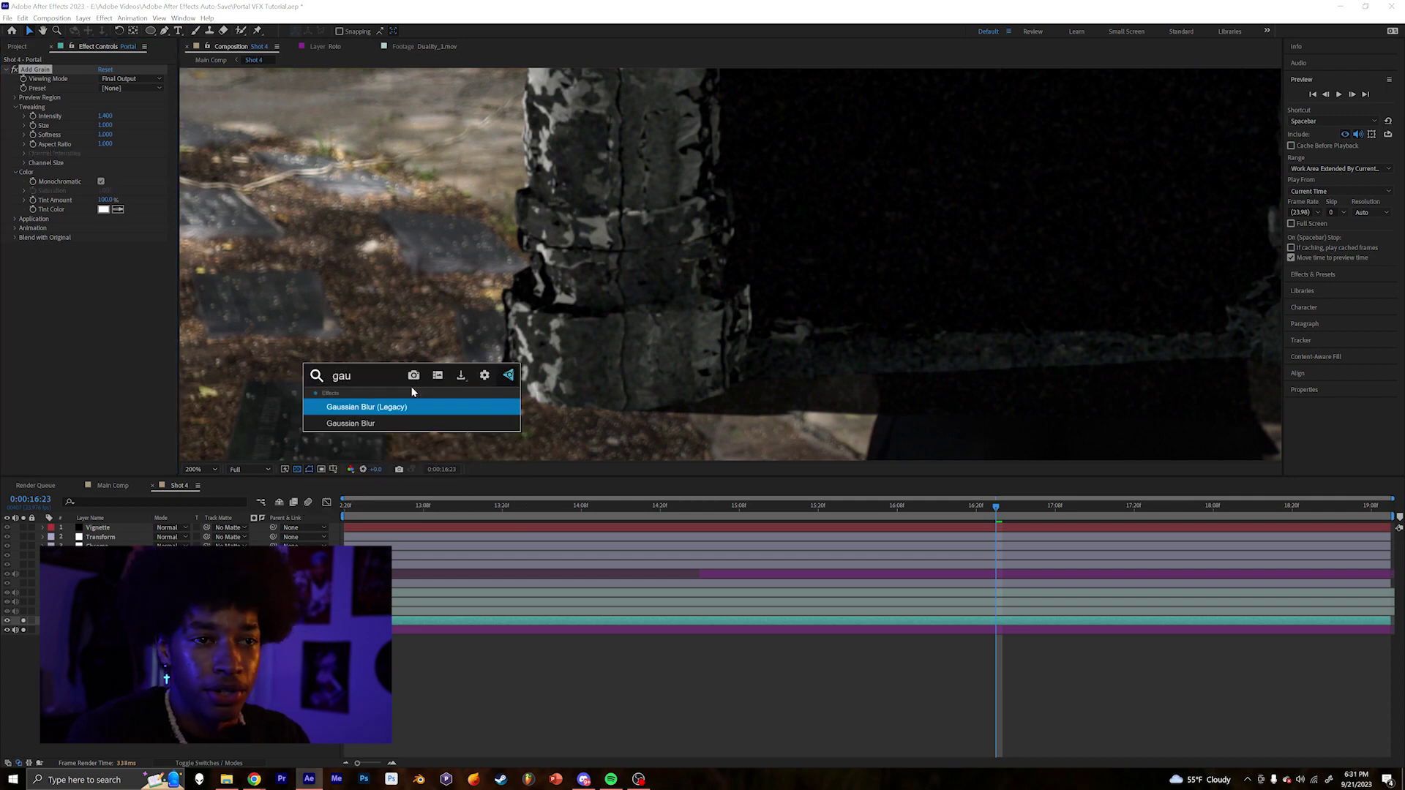
{"action": "key", "text": "Down"}
{"action": "key", "text": "Return"}
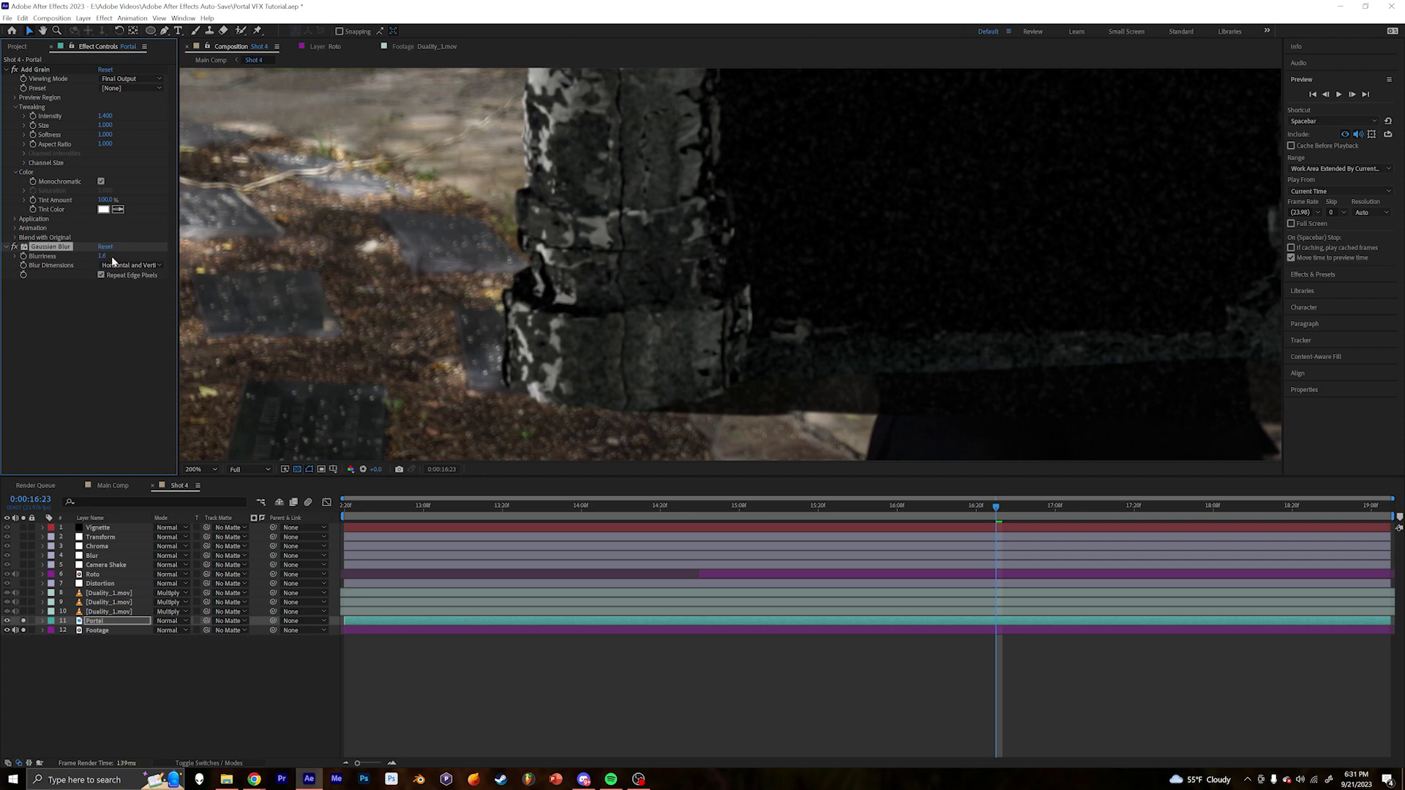
Inspect the grain across the portal and try a lower Softness value in Add Grain.
{"action": "key", "text": "h"}
{"action": "left_click_drag", "start_coordinate": [894, 309], "coordinate": [621, 165]}
{"action": "left_click_drag", "start_coordinate": [1200, 293], "coordinate": [544, 415]}
{"action": "scroll", "coordinate": [695, 242], "scroll_direction": "down", "scroll_amount": 2}
{"action": "left_click_drag", "start_coordinate": [628, 261], "coordinate": [658, 352]}
{"action": "middle_click_drag", "start_coordinate": [658, 352], "coordinate": [595, 414]}
{"action": "scroll", "coordinate": [593, 354], "scroll_direction": "up", "scroll_amount": 1}
{"action": "left_click_drag", "start_coordinate": [106, 136], "coordinate": [81, 139]}
{"action": "key", "text": "ctrl+z"}
{"action": "key", "text": "ctrl+z"}
{"action": "middle_click_drag", "start_coordinate": [399, 370], "coordinate": [388, 308]}
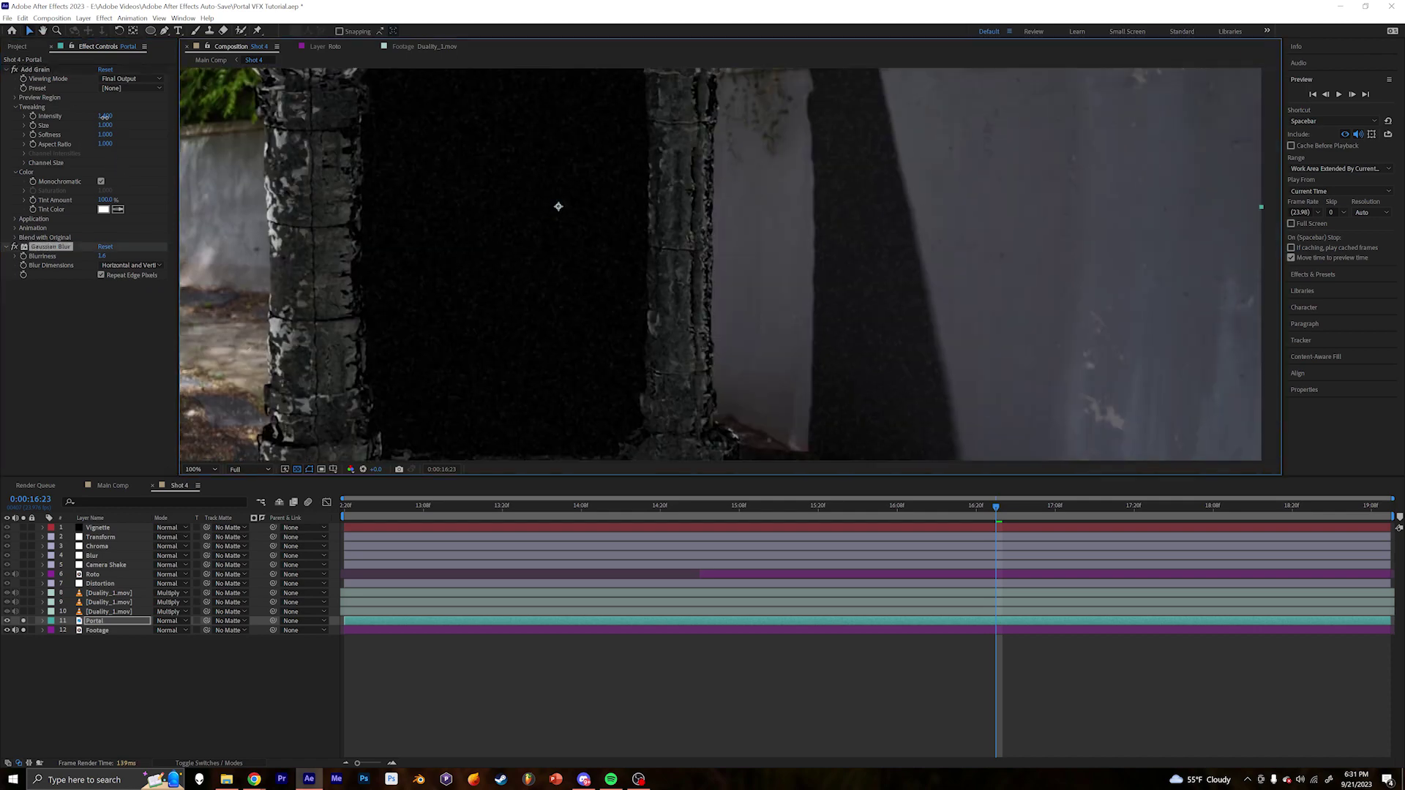
Set the portal's Add Grain intensity to 0.6 and its grain size to 0.7.
{"action": "left_click_drag", "start_coordinate": [107, 118], "coordinate": [74, 141]}
{"action": "middle_click_drag", "start_coordinate": [417, 385], "coordinate": [574, 295]}
{"action": "scroll", "coordinate": [574, 295], "scroll_direction": "up", "scroll_amount": 2}
{"action": "middle_click_drag", "start_coordinate": [505, 410], "coordinate": [827, 159]}
{"action": "left_click_drag", "start_coordinate": [107, 125], "coordinate": [111, 123]}
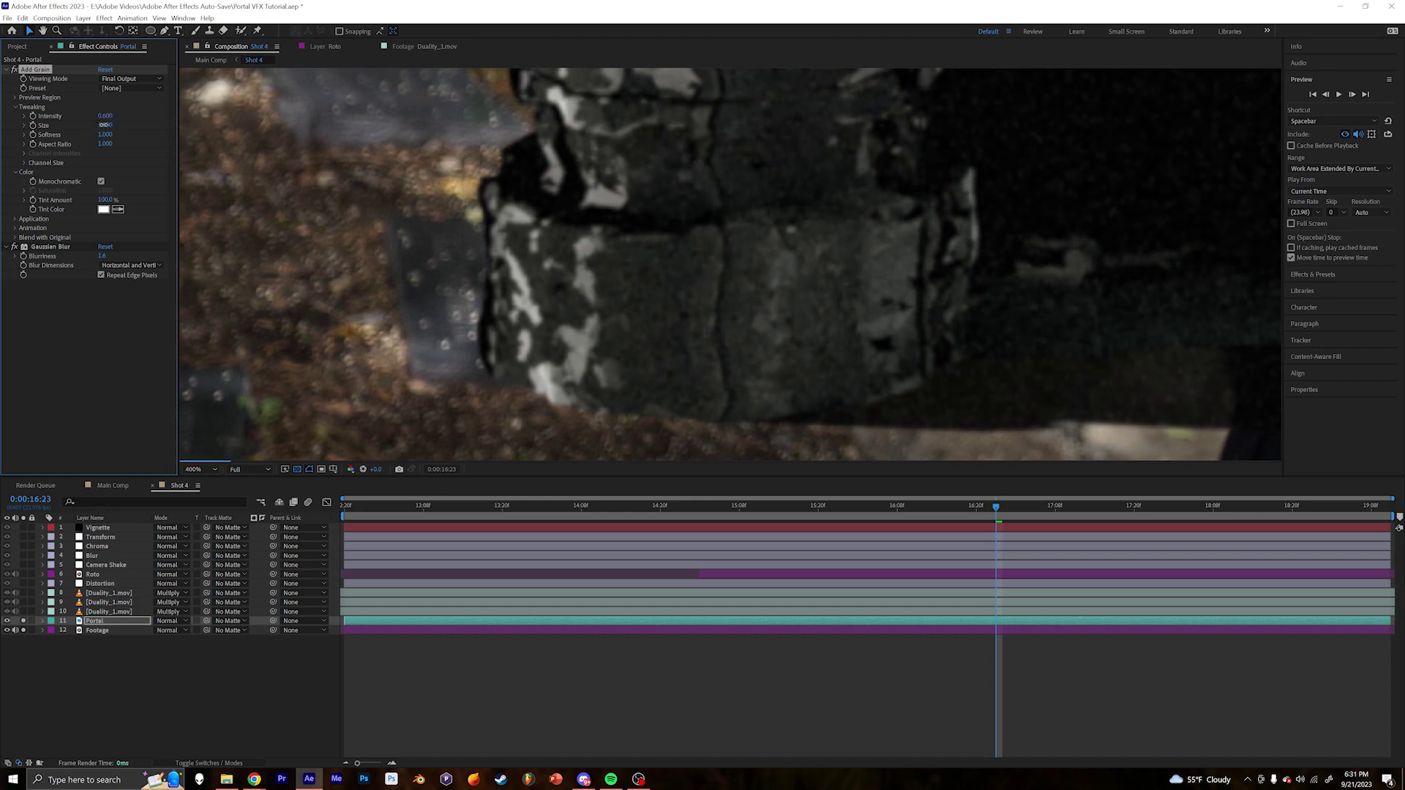
{"action": "scroll", "coordinate": [755, 314], "scroll_direction": "down", "scroll_amount": 5}
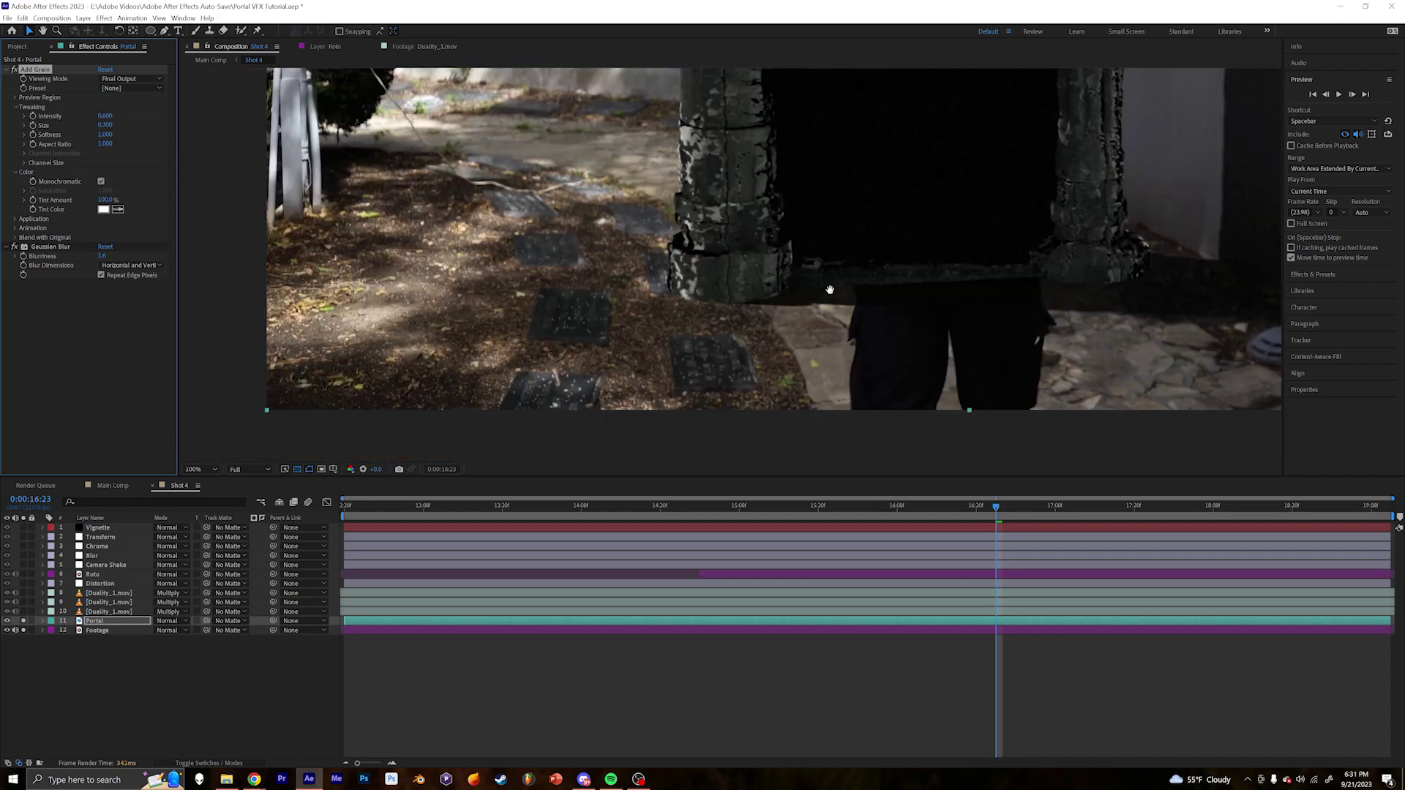
{"action": "middle_click_drag", "start_coordinate": [756, 314], "coordinate": [760, 321]}
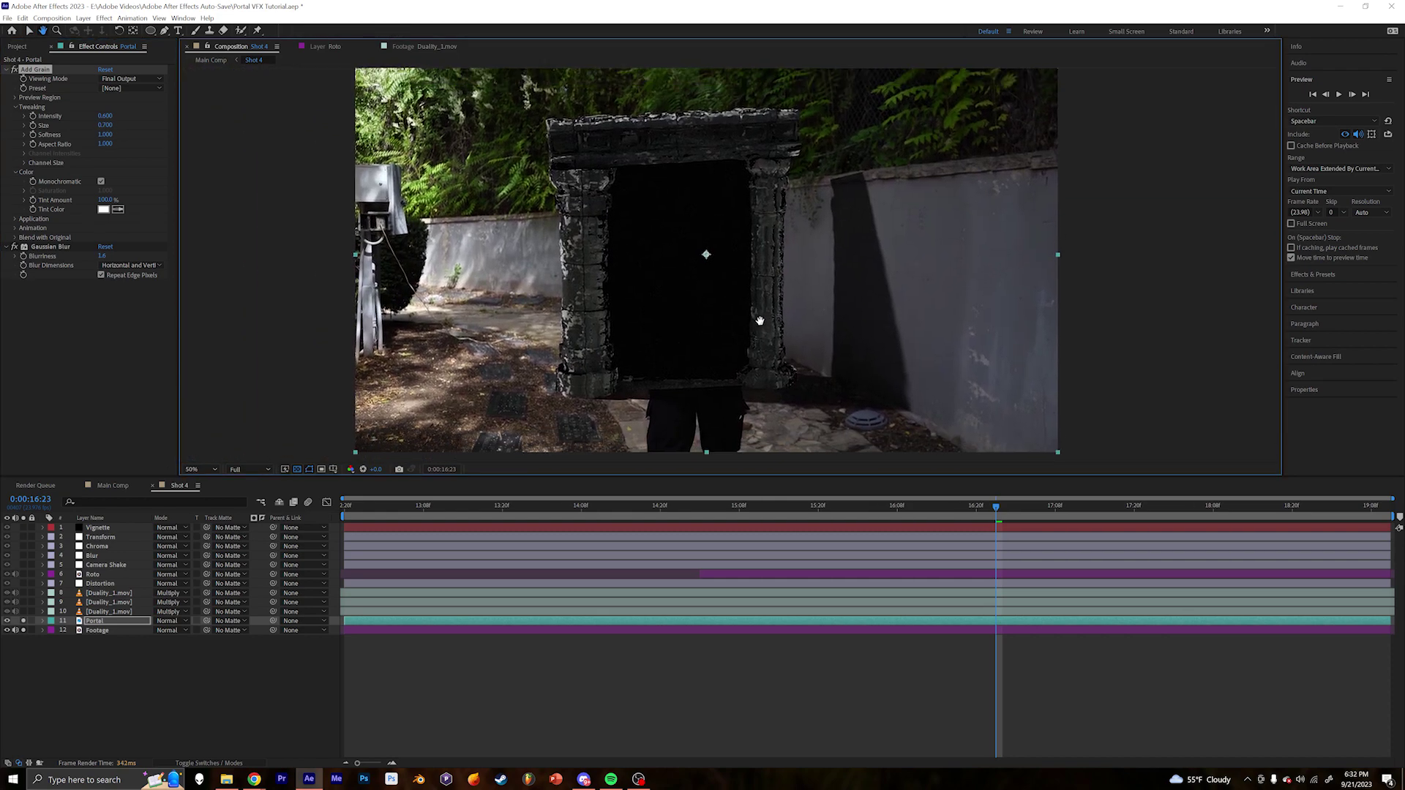
Compare the portal with and without Add Grain and Gaussian Blur, both in full view and at the pillar base.
{"action": "left_click", "coordinate": [15, 70]}
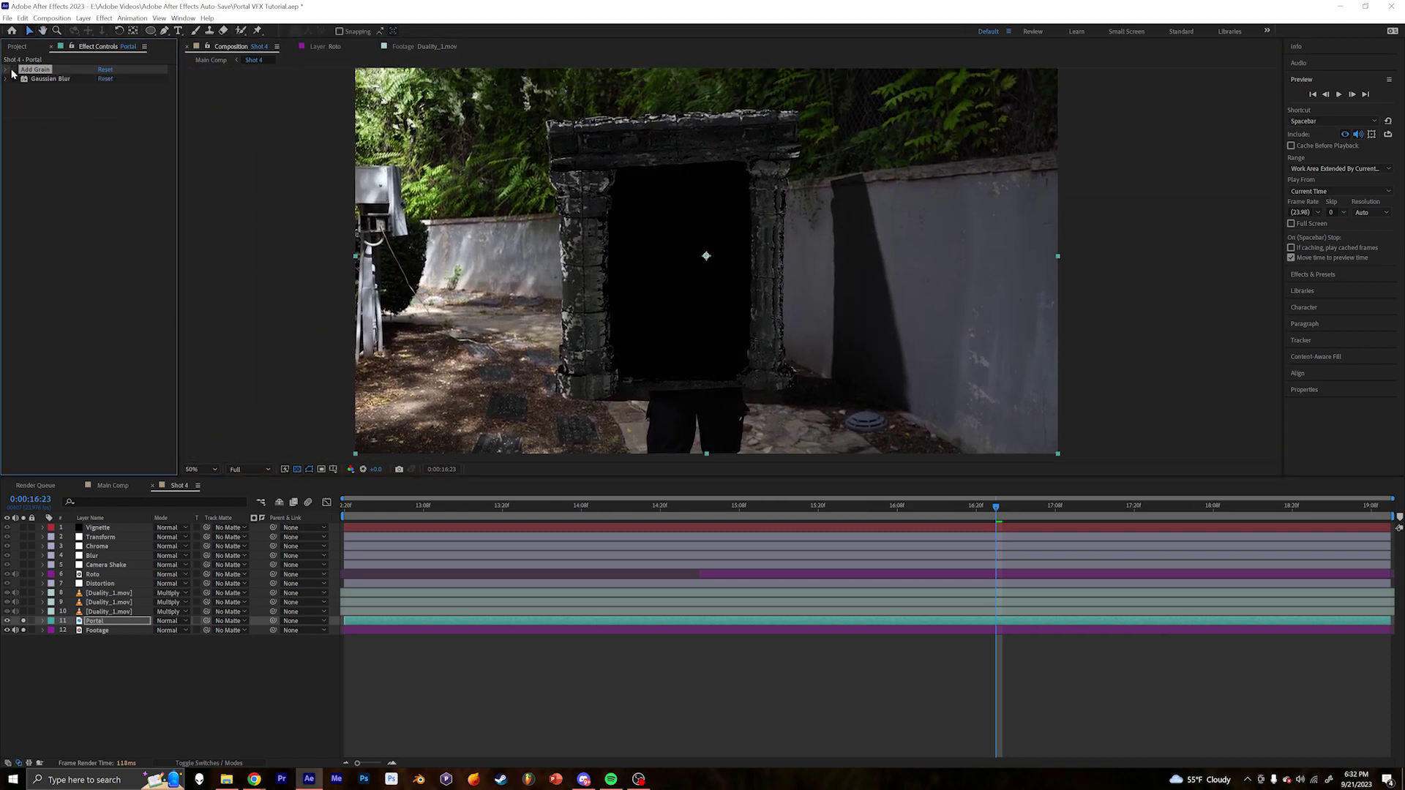
{"action": "scroll", "coordinate": [619, 268], "scroll_direction": "up", "scroll_amount": 3}
{"action": "middle_click_drag", "start_coordinate": [619, 267], "coordinate": [681, 220]}
{"action": "scroll", "coordinate": [681, 219], "scroll_direction": "down", "scroll_amount": 3}
{"action": "scroll", "coordinate": [615, 325], "scroll_direction": "up", "scroll_amount": 3}
{"action": "middle_click_drag", "start_coordinate": [615, 325], "coordinate": [424, 239]}
{"action": "left_click_drag", "start_coordinate": [14, 69], "coordinate": [9, 84]}
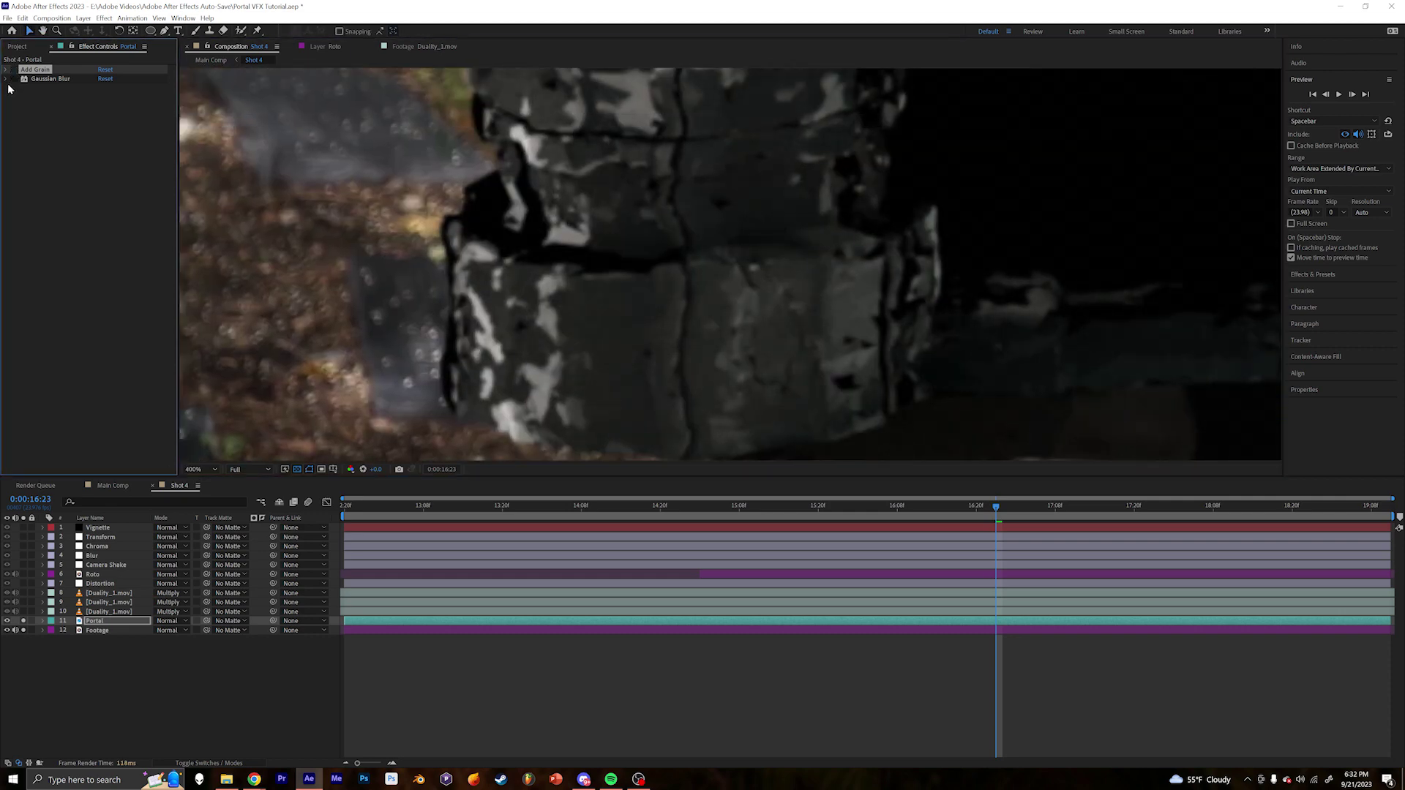
{"action": "scroll", "coordinate": [747, 241], "scroll_direction": "down", "scroll_amount": 2}
{"action": "middle_click_drag", "start_coordinate": [747, 241], "coordinate": [677, 333]}
Apply Lumetri Color to the Portal layer and show its Basic Correction settings.
{"action": "key", "text": "ctrl+space"}
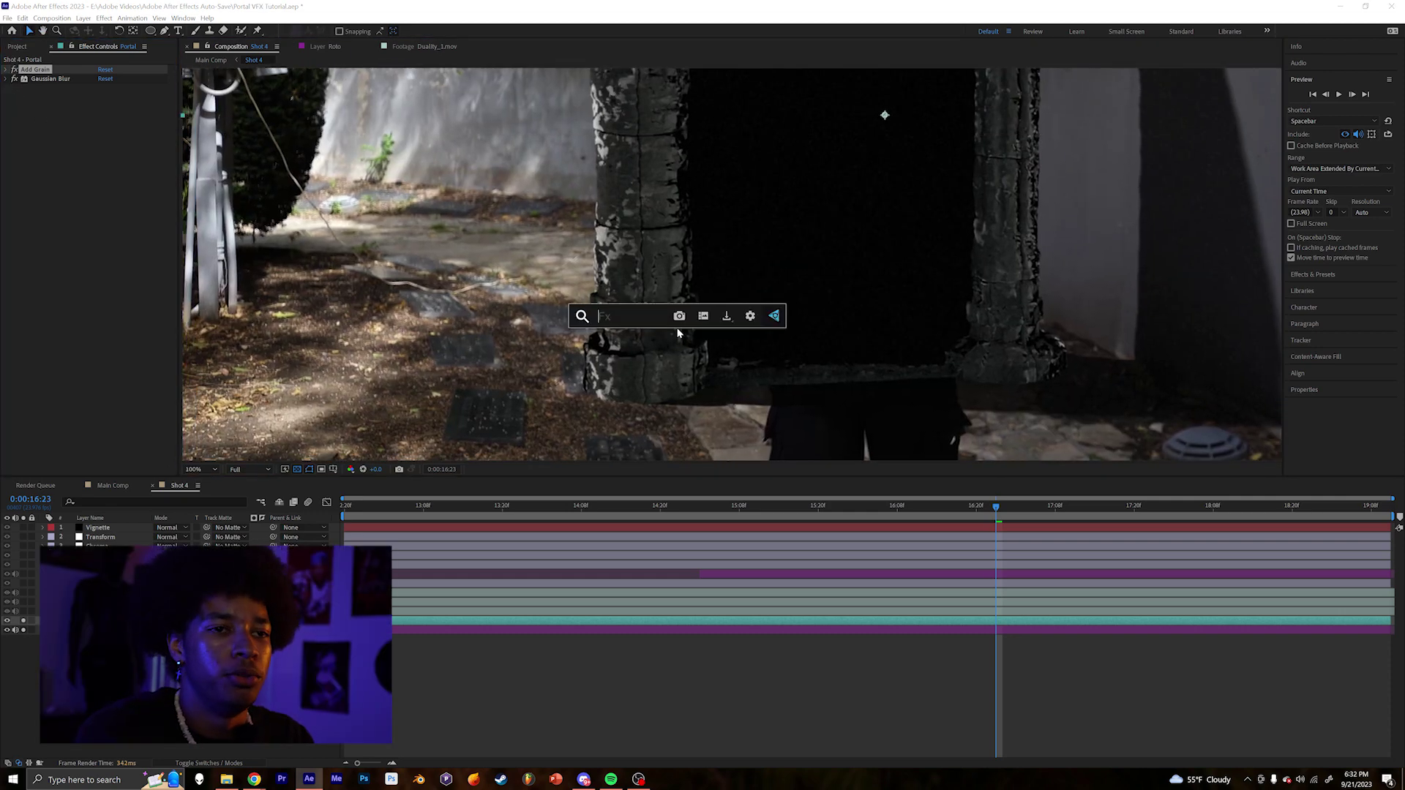
{"action": "type", "text": "lum"}
{"action": "key", "text": "Return"}
{"action": "left_click", "coordinate": [14, 97]}
Warm the portal's Lumetri temperature slightly, set its exposure to -1.0 and adjust the contrast to match the footage.
{"action": "middle_click_drag", "start_coordinate": [636, 257], "coordinate": [636, 222]}
{"action": "scroll", "coordinate": [637, 221], "scroll_direction": "down", "scroll_amount": 3}
{"action": "middle_click_drag", "start_coordinate": [636, 222], "coordinate": [565, 265]}
{"action": "scroll", "coordinate": [566, 265], "scroll_direction": "up", "scroll_amount": 6}
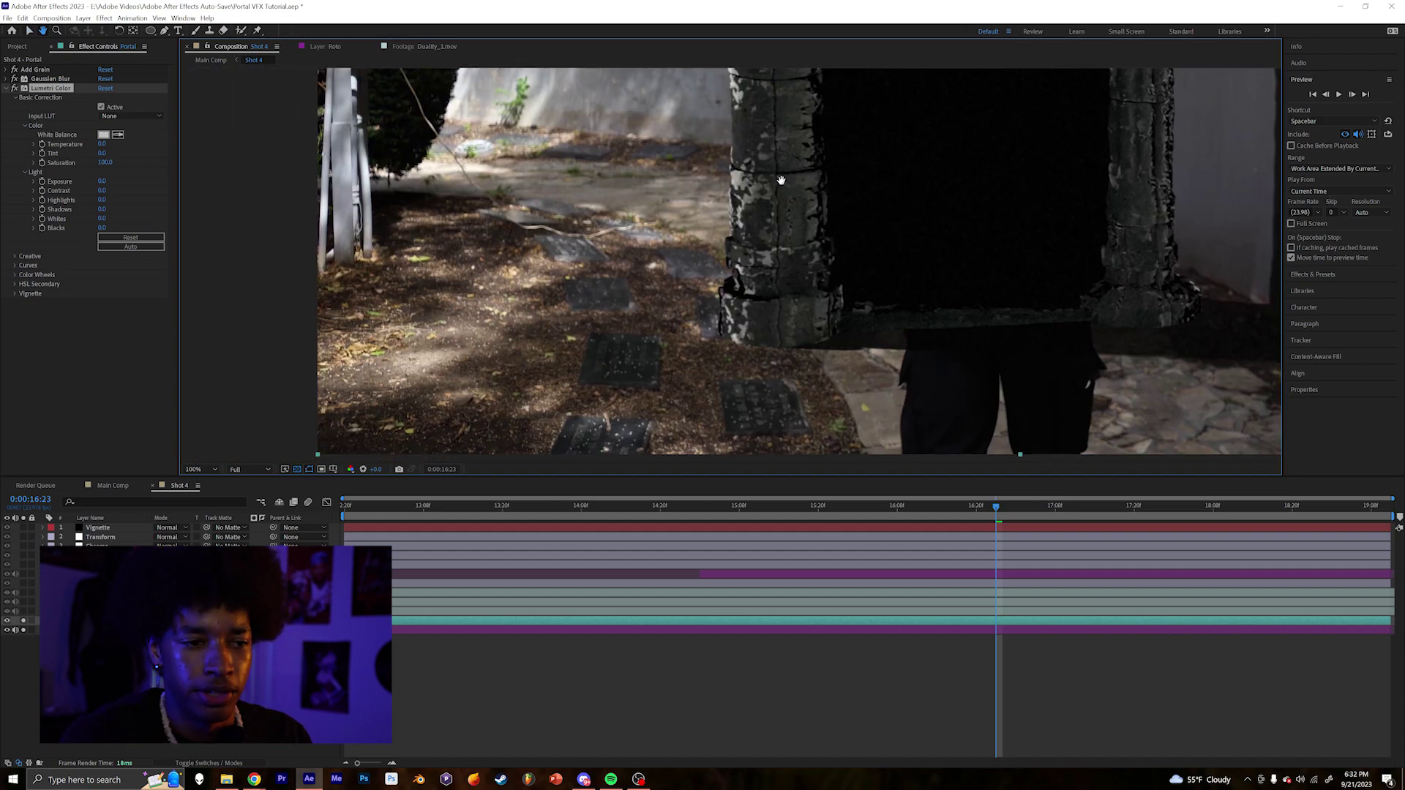
{"action": "middle_click_drag", "start_coordinate": [781, 180], "coordinate": [546, 243]}
{"action": "left_click_drag", "start_coordinate": [105, 144], "coordinate": [107, 194]}
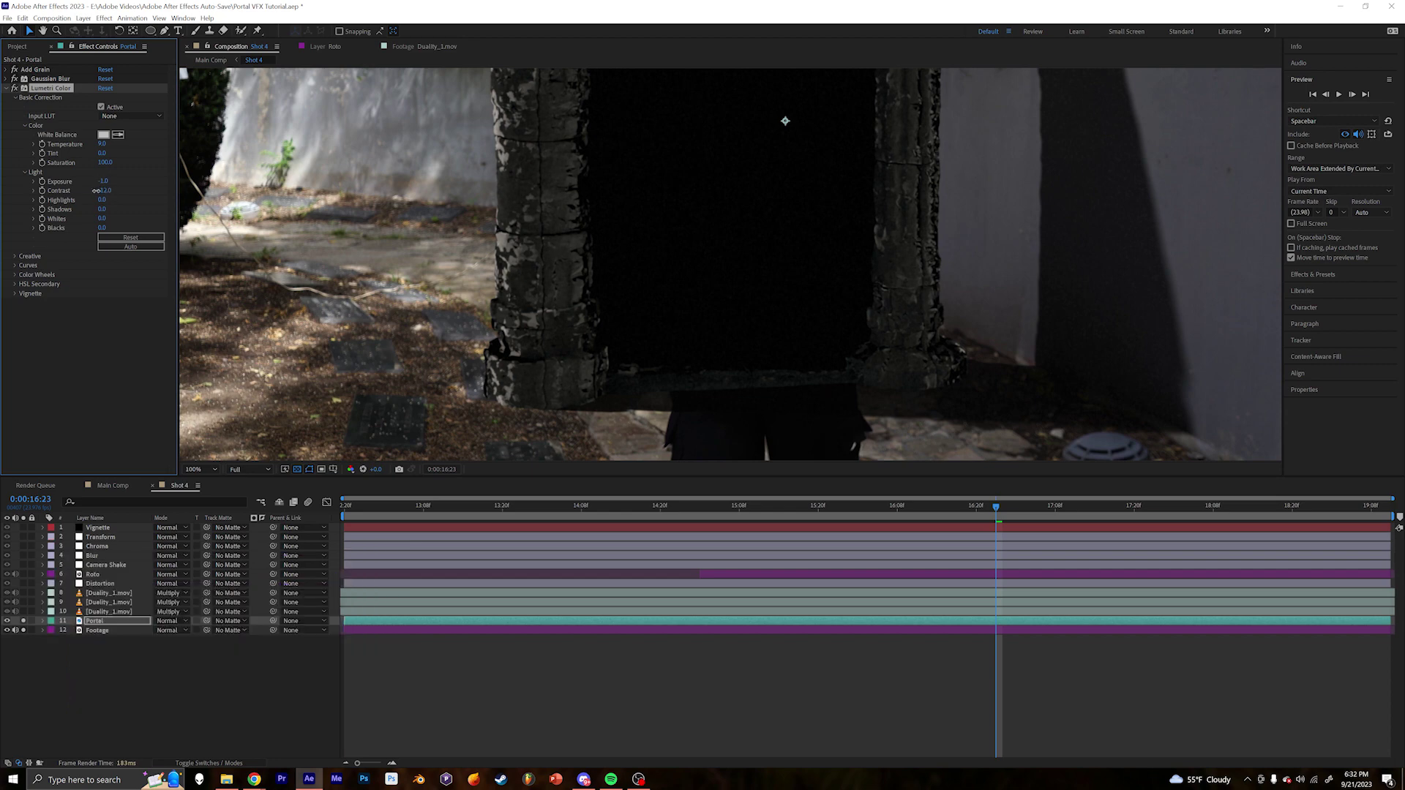
{"action": "left_click_drag", "start_coordinate": [611, 319], "coordinate": [595, 294]}
{"action": "left_click", "coordinate": [7, 87]}
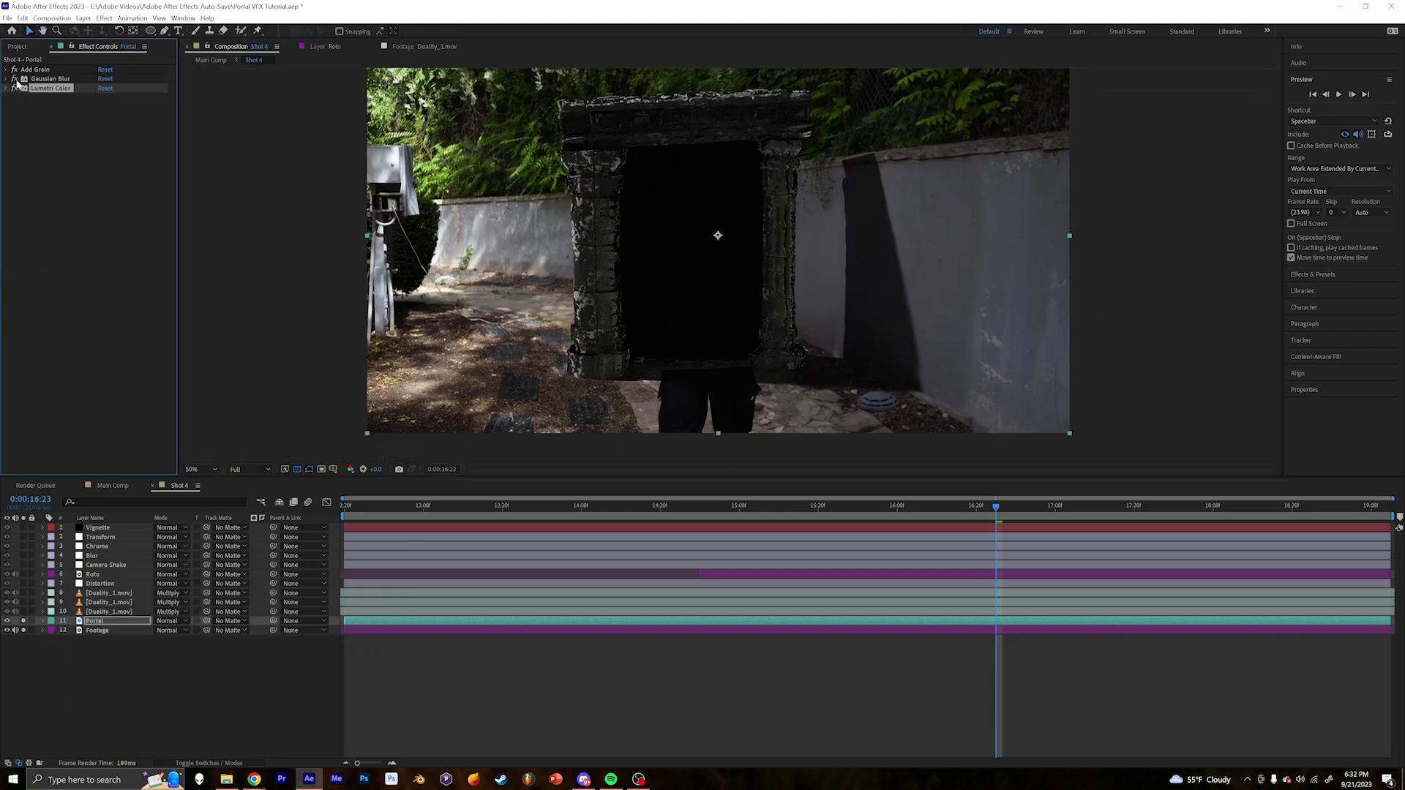